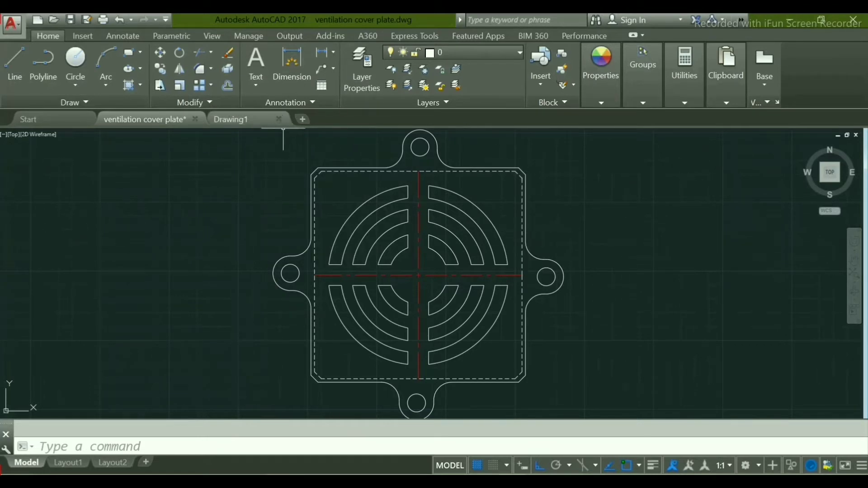
Switch to Drawing1 and set the drawing units' decimal length precision to 0.0.
{"action": "left_click", "coordinate": [230, 119]}
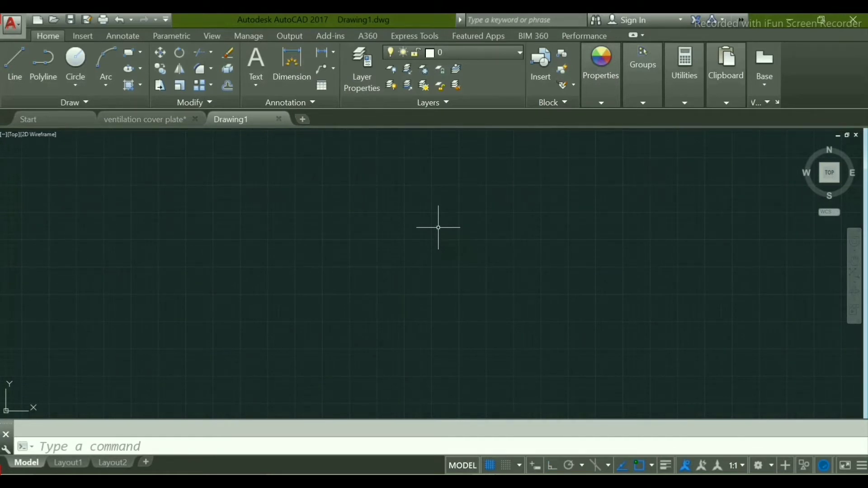
{"action": "type", "text": "un"}
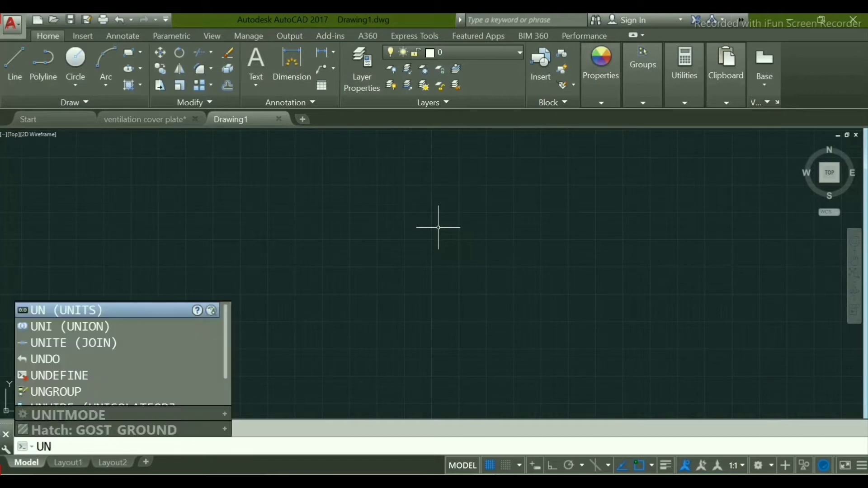
{"action": "key", "text": "Return"}
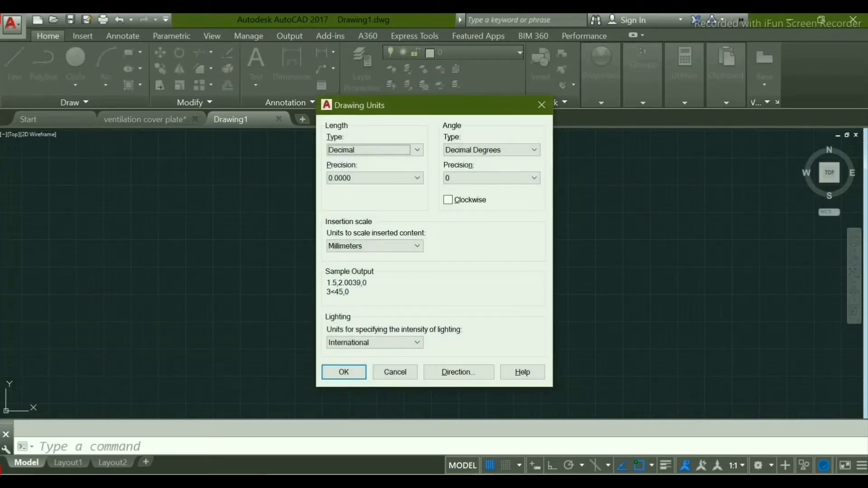
{"action": "left_click", "coordinate": [374, 177]}
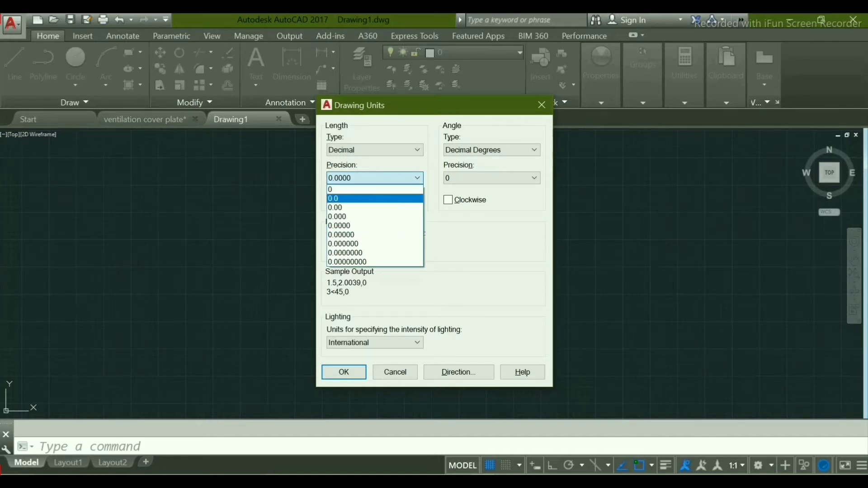
{"action": "left_click", "coordinate": [353, 198]}
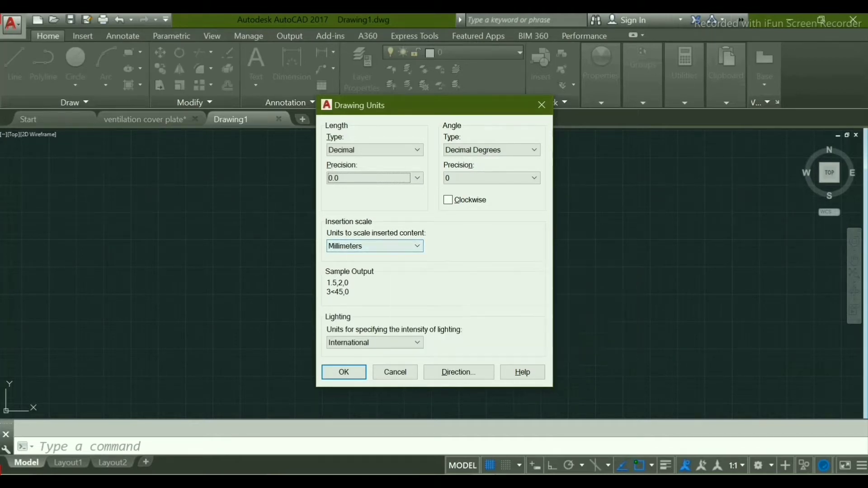
{"action": "left_click", "coordinate": [343, 372]}
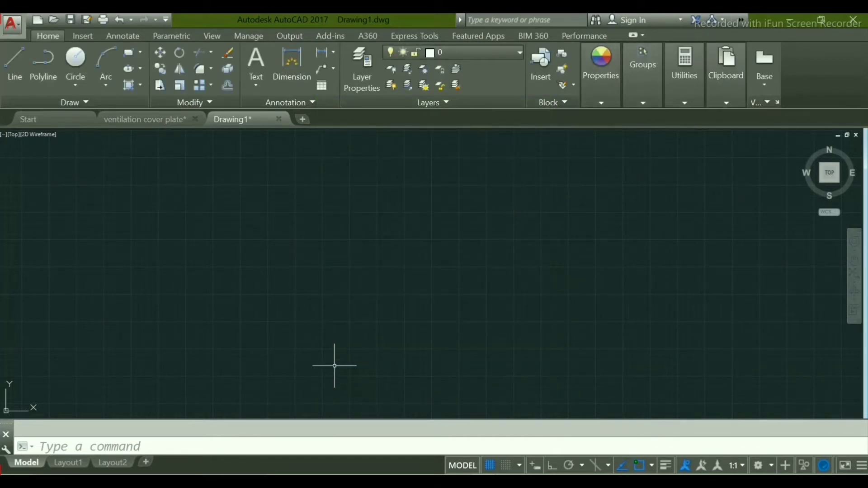
Zoom to show the entire drawing area and frame an empty region for working.
{"action": "type", "text": "z"}
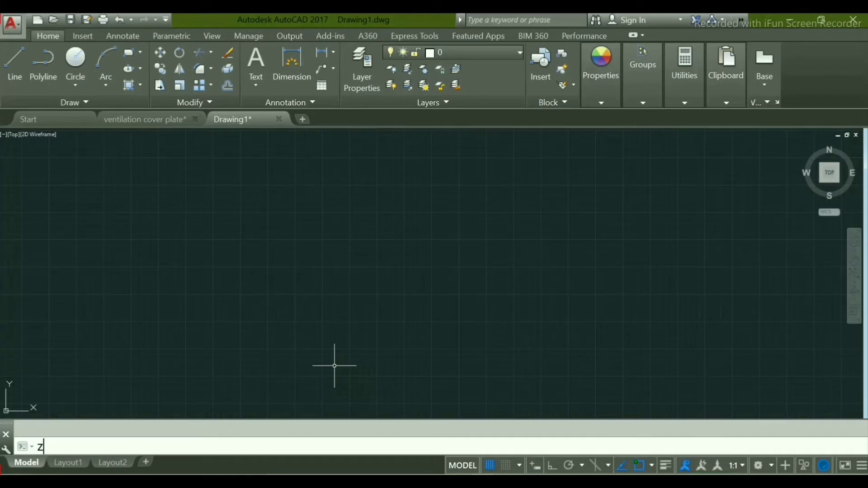
{"action": "key", "text": "Return"}
{"action": "type", "text": "a"}
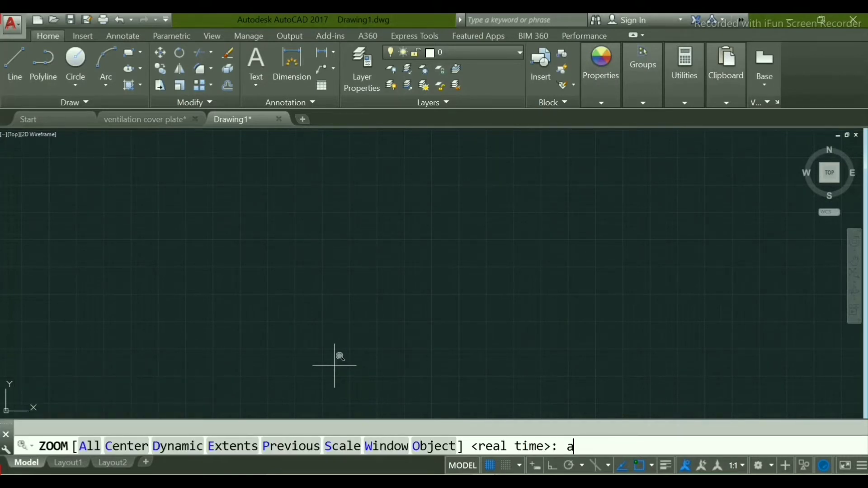
{"action": "key", "text": "Return"}
{"action": "scroll", "coordinate": [381, 316], "scroll_direction": "down", "scroll_amount": 2}
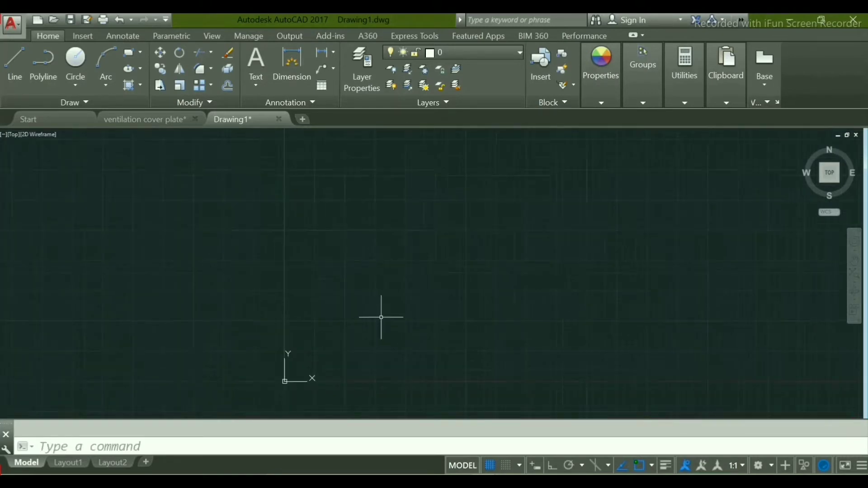
{"action": "middle_click_drag", "start_coordinate": [461, 287], "coordinate": [305, 265]}
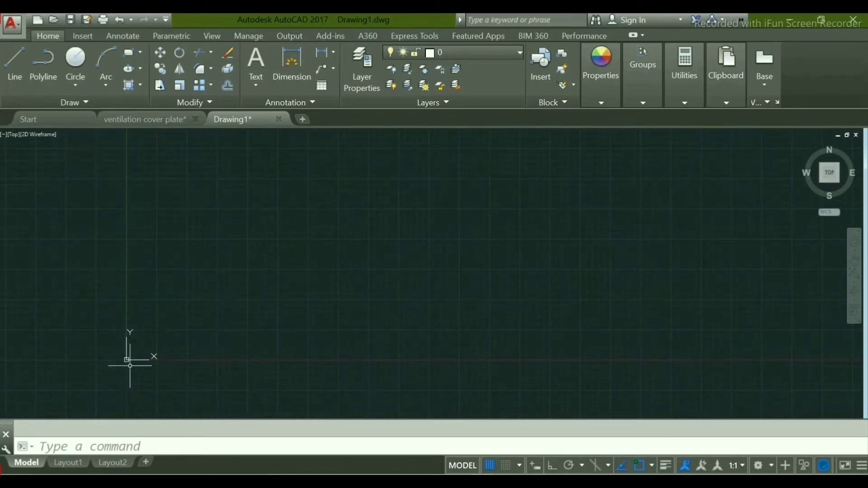
{"action": "scroll", "coordinate": [131, 365], "scroll_direction": "up", "scroll_amount": 2}
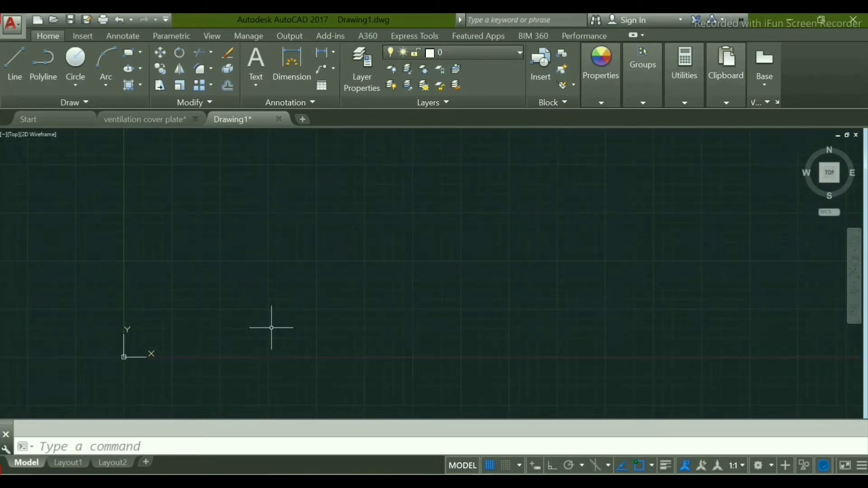
{"action": "middle_click_drag", "start_coordinate": [460, 255], "coordinate": [335, 308]}
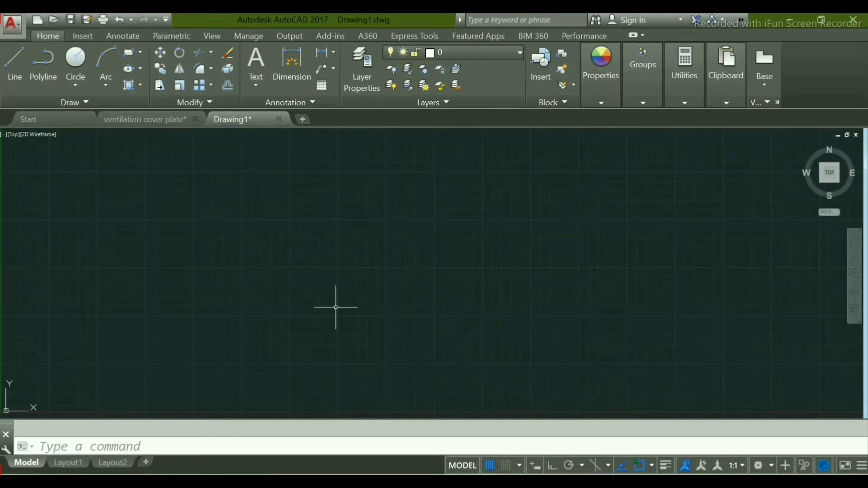
Set the drawing limits with the lower left corner at 0,0 and the upper right corner at 210,297.
{"action": "type", "text": "limit"}
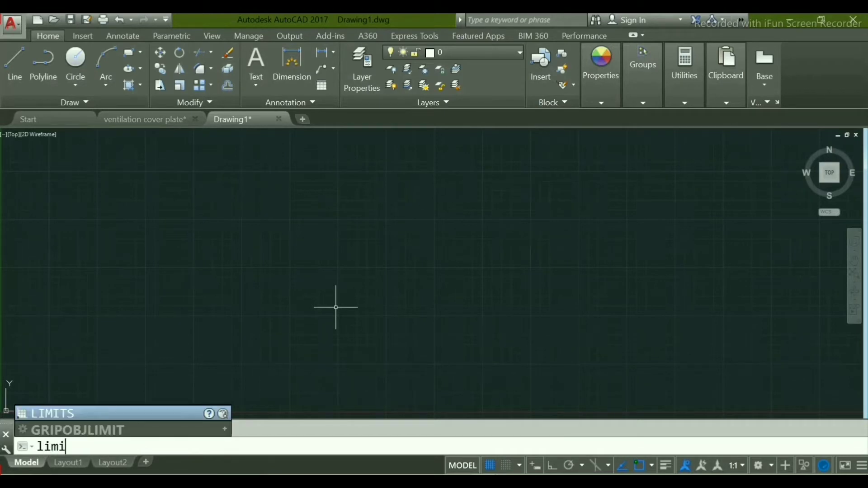
{"action": "key", "text": "Return"}
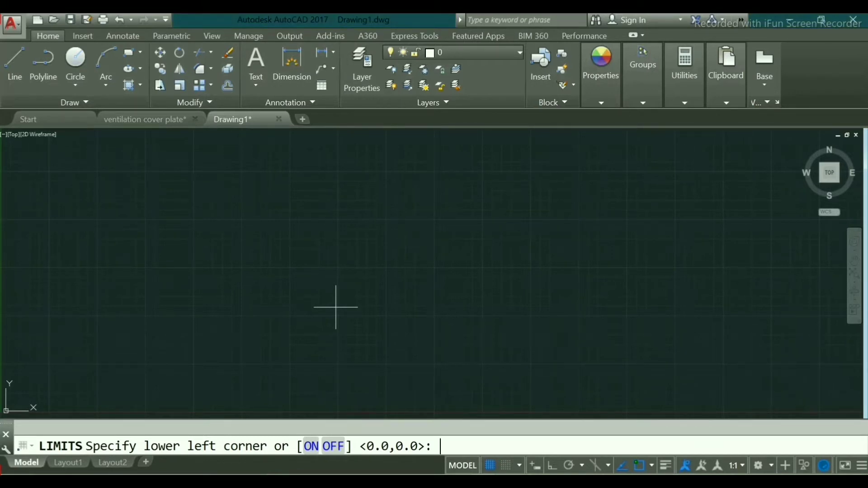
{"action": "type", "text": "0,0"}
{"action": "key", "text": "Return"}
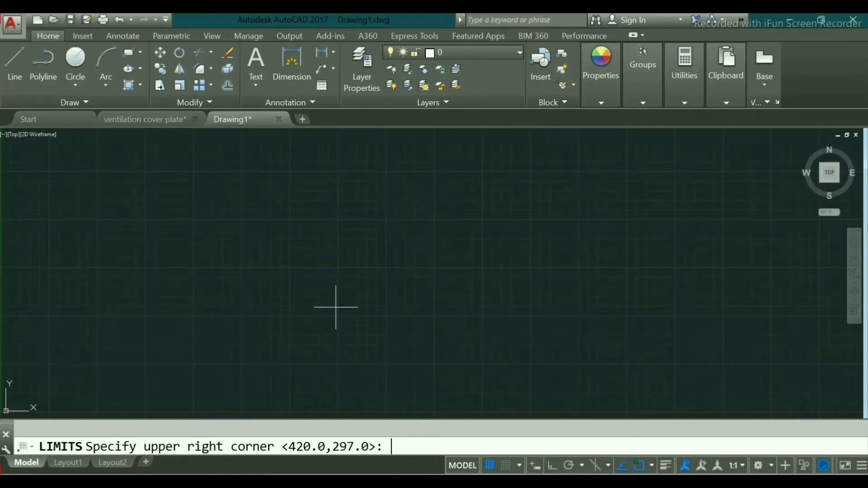
{"action": "type", "text": "210,297"}
{"action": "key", "text": "Return"}
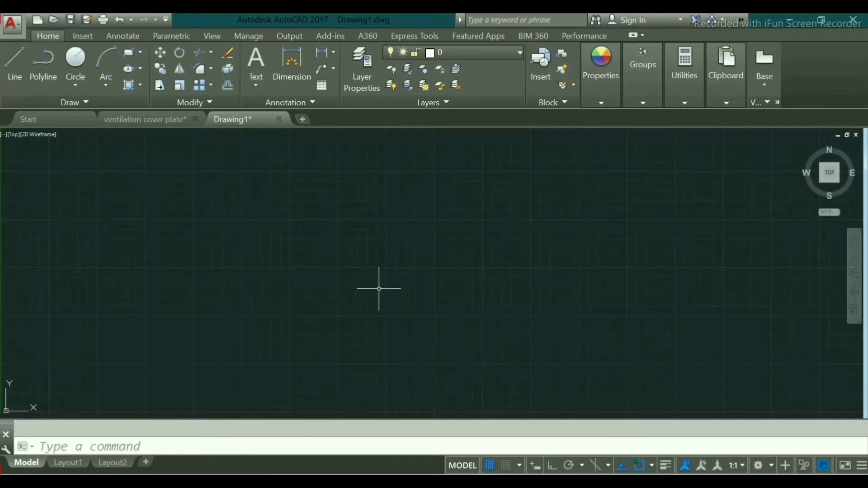
Load the CENTER linetype from acadiso.lin into the drawing.
{"action": "scroll", "coordinate": [391, 289], "scroll_direction": "down", "scroll_amount": 2}
{"action": "middle_click_drag", "start_coordinate": [383, 290], "coordinate": [336, 317]}
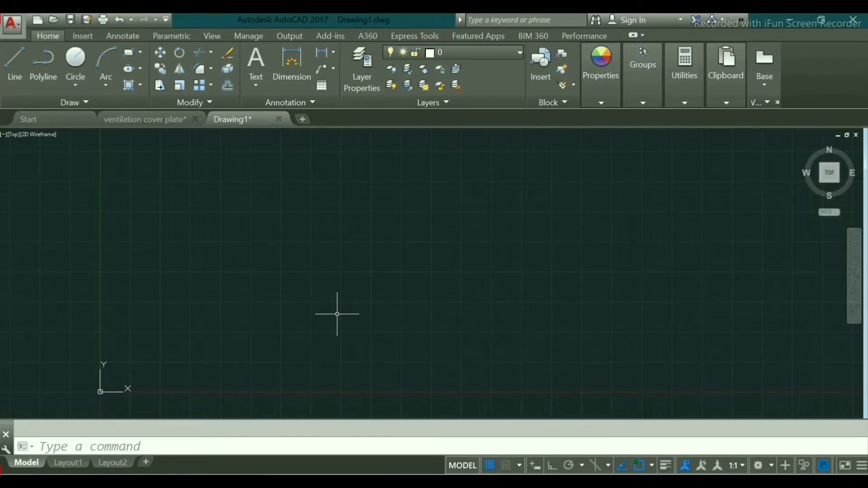
{"action": "type", "text": "LA"}
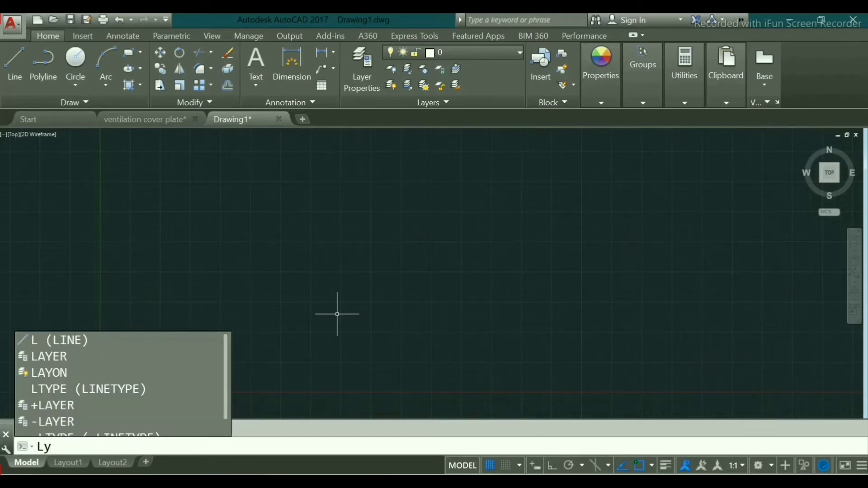
{"action": "key", "text": "BackSpace"}
{"action": "type", "text": "T"}
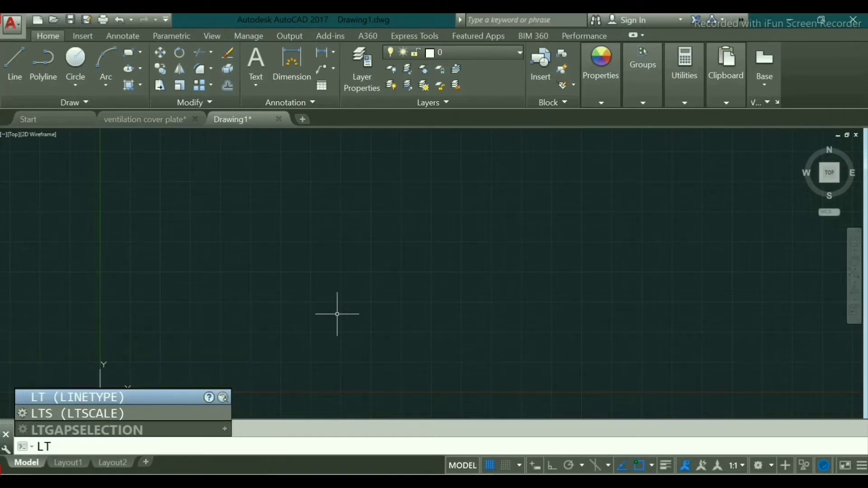
{"action": "key", "text": "Return"}
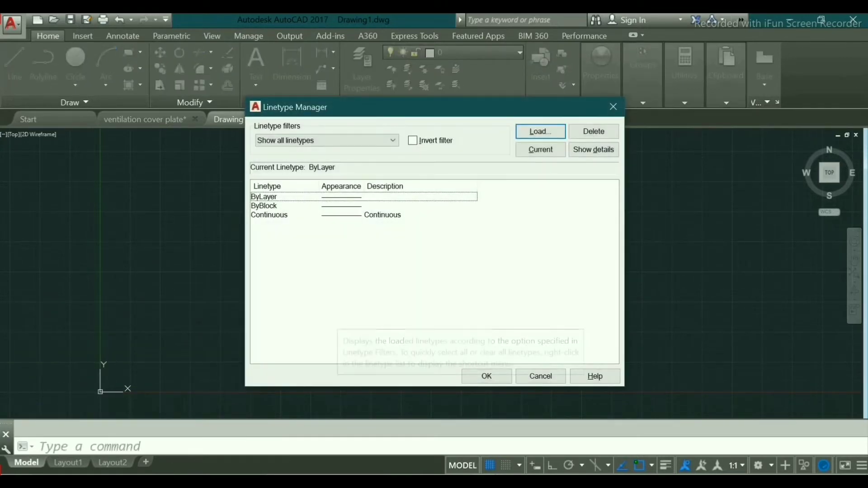
{"action": "left_click", "coordinate": [541, 132]}
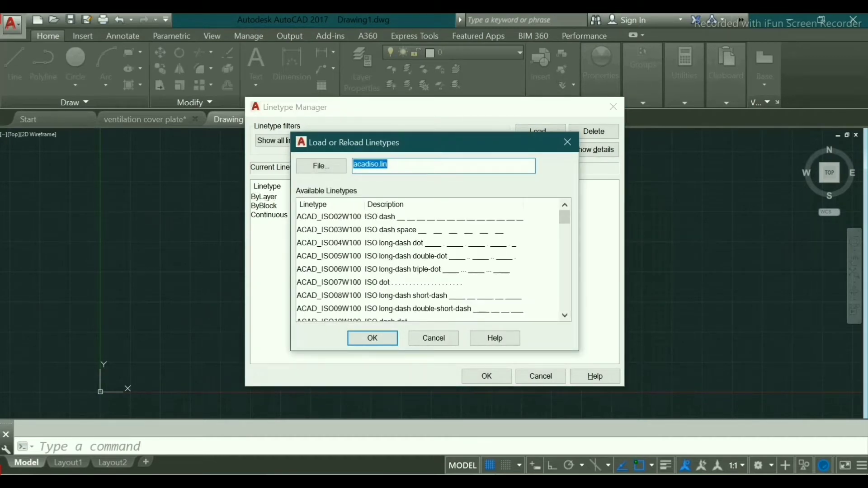
{"action": "left_click_drag", "start_coordinate": [565, 217], "coordinate": [565, 248]}
{"action": "scroll", "coordinate": [434, 262], "scroll_direction": "up", "scroll_amount": 2}
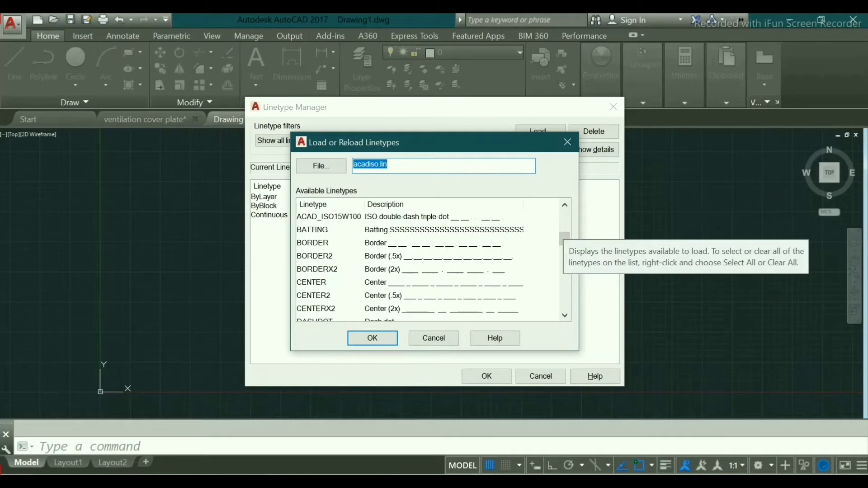
{"action": "left_click", "coordinate": [311, 283]}
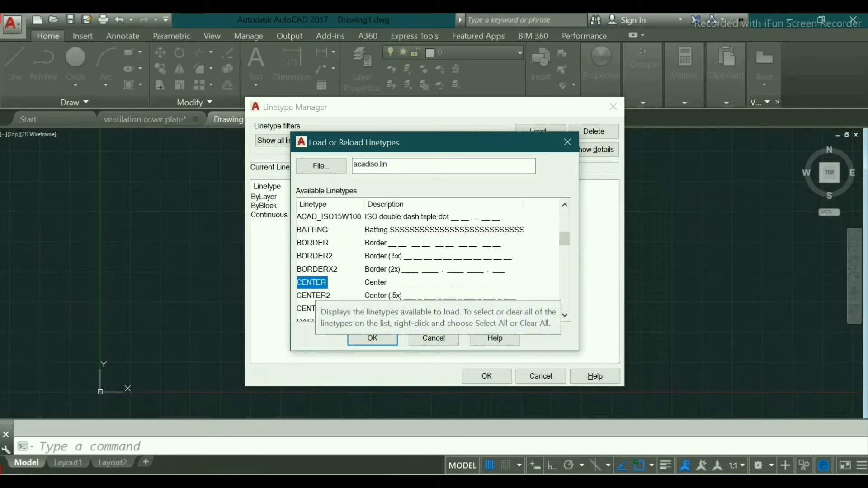
{"action": "left_click", "coordinate": [372, 338]}
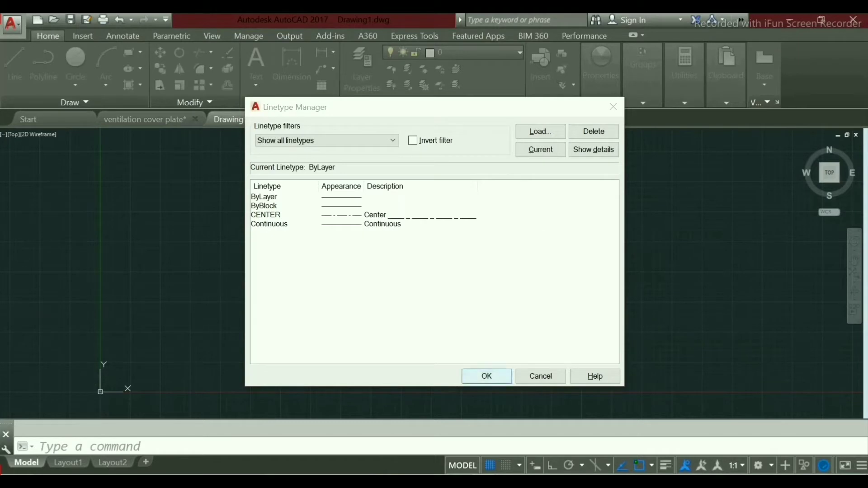
{"action": "left_click", "coordinate": [491, 378]}
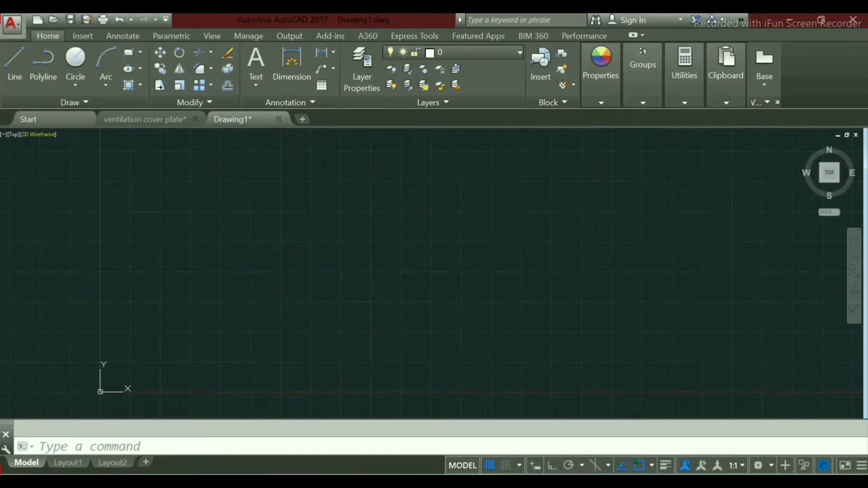
Draw a vertical line about 335 mm long in the middle of the drawing area with Ortho mode turned on.
{"action": "left_click", "coordinate": [15, 66]}
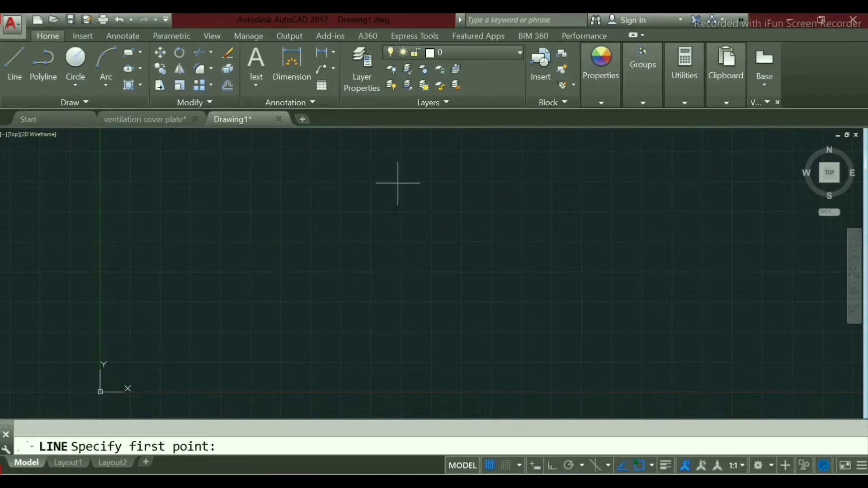
{"action": "left_click", "coordinate": [443, 150]}
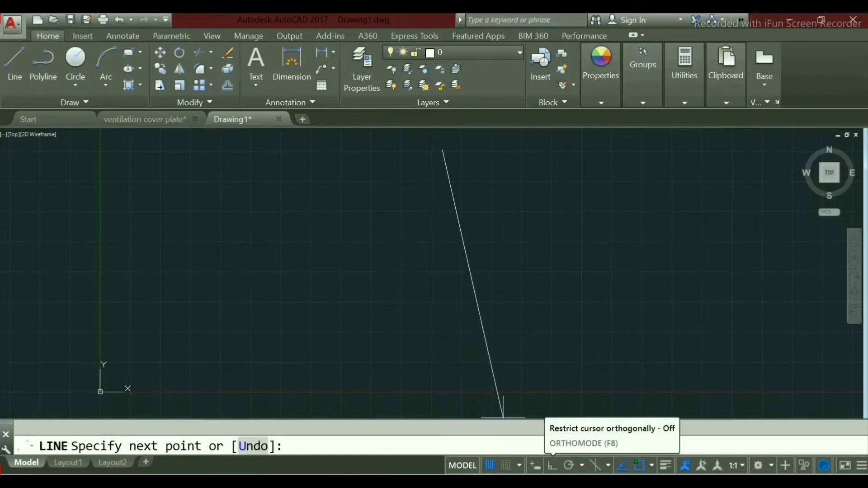
{"action": "left_click", "coordinate": [552, 466]}
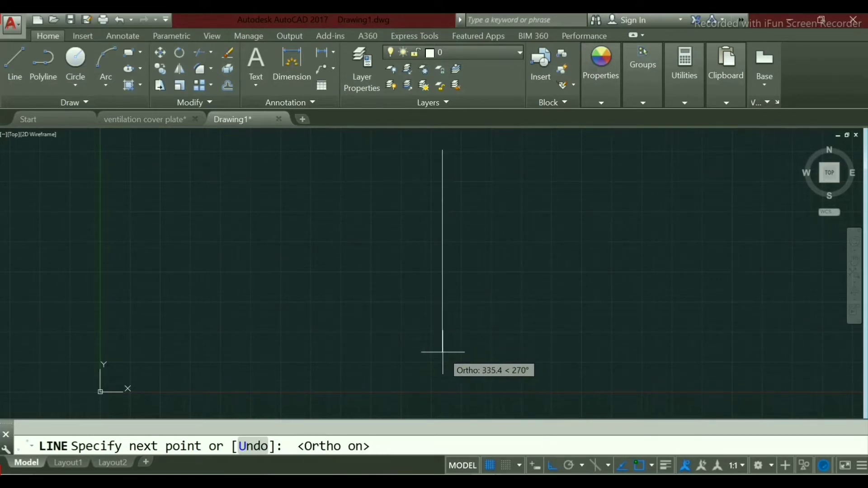
{"action": "right_click", "coordinate": [458, 352]}
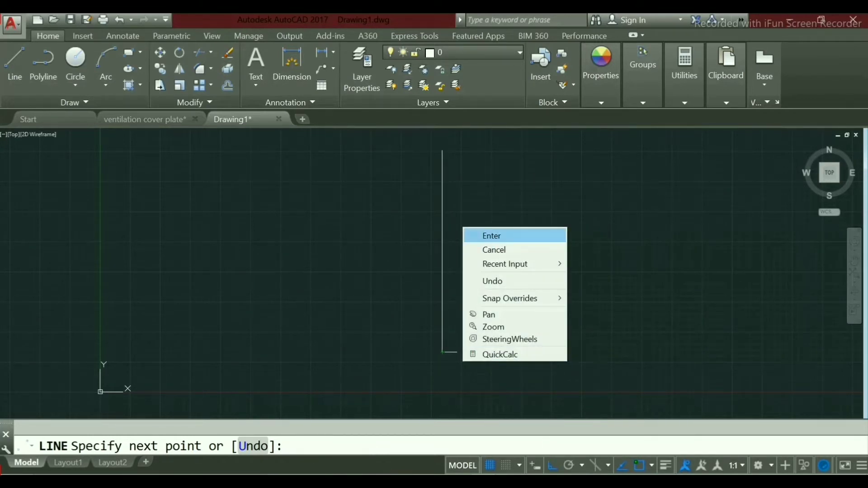
{"action": "left_click", "coordinate": [491, 235]}
Draw a horizontal line crossing the vertical line at its midpoint.
{"action": "left_click", "coordinate": [15, 68]}
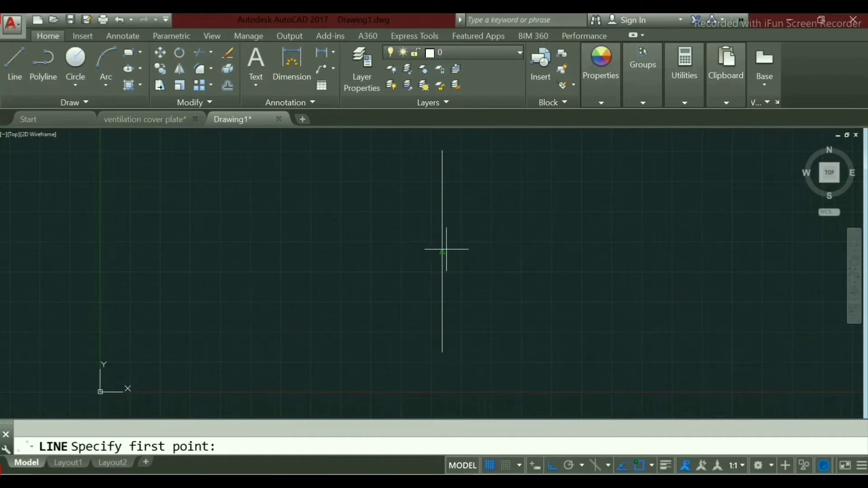
{"action": "left_click", "coordinate": [378, 250]}
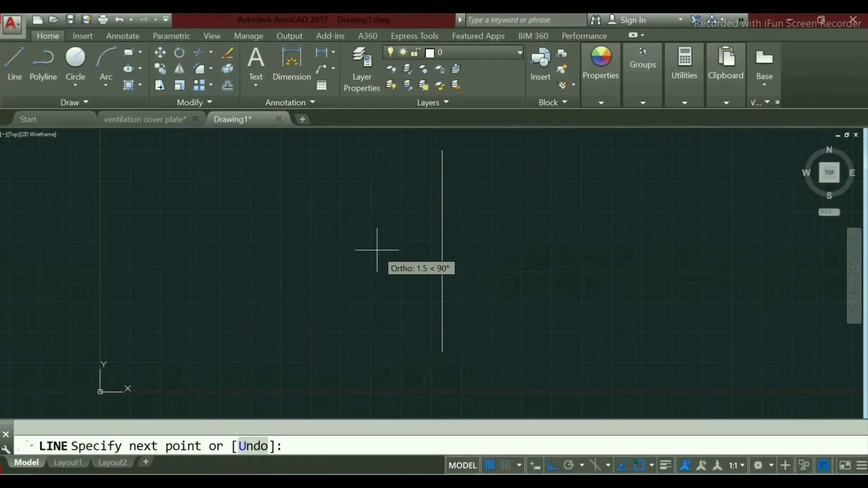
{"action": "left_click", "coordinate": [509, 251]}
{"action": "right_click", "coordinate": [510, 251]}
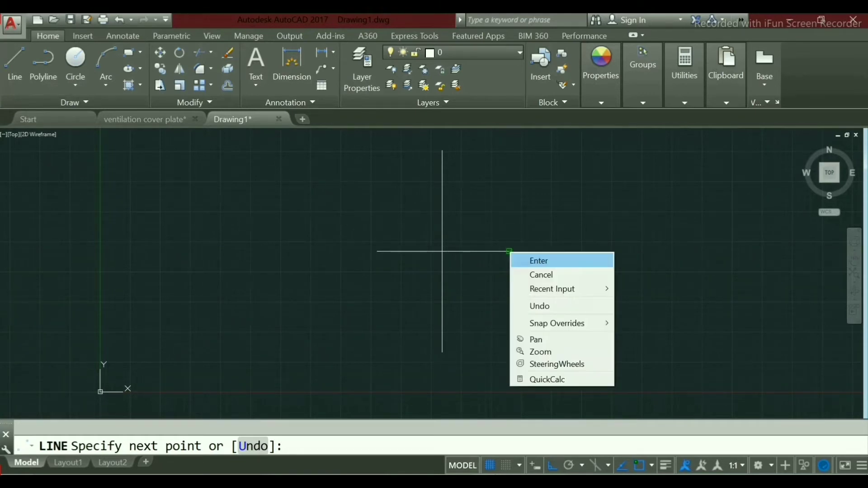
{"action": "left_click", "coordinate": [534, 259]}
Lengthen the horizontal line by stretching both of its endpoints outward, away from the vertical line.
{"action": "left_click", "coordinate": [382, 251]}
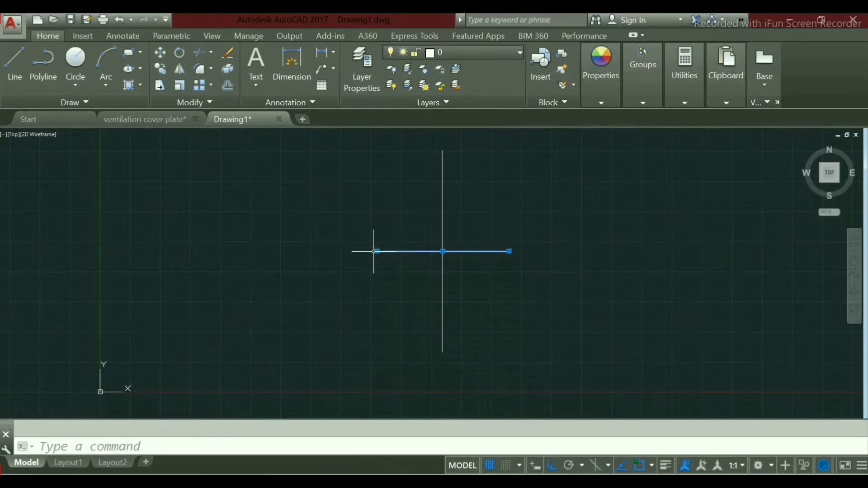
{"action": "left_click", "coordinate": [377, 251]}
{"action": "left_click", "coordinate": [315, 251]}
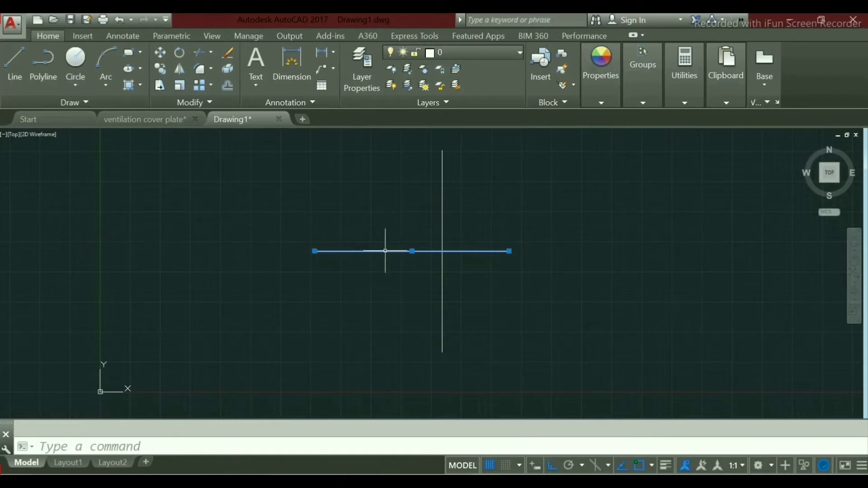
{"action": "left_click", "coordinate": [510, 251]}
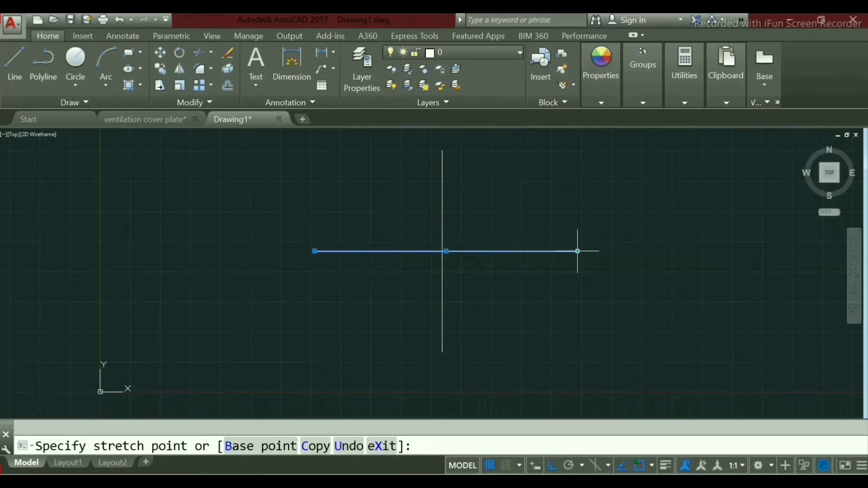
{"action": "left_click", "coordinate": [578, 251]}
Change the horizontal line's linetype to CENTER in its properties.
{"action": "middle_click_drag", "start_coordinate": [468, 298], "coordinate": [469, 318]}
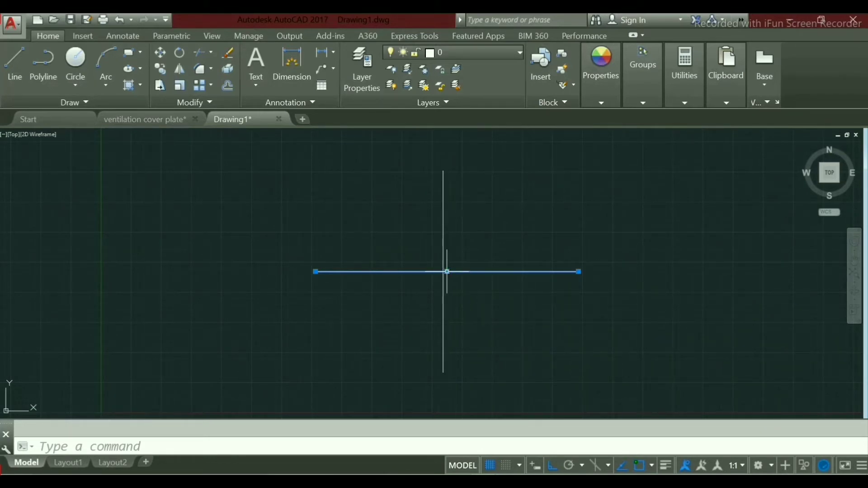
{"action": "right_click", "coordinate": [447, 272]}
{"action": "left_click", "coordinate": [483, 453]}
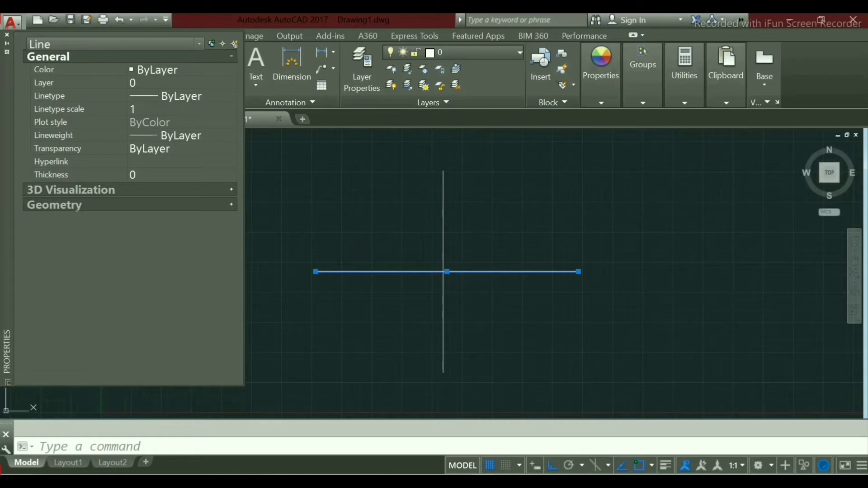
{"action": "left_click", "coordinate": [181, 96]}
{"action": "left_click", "coordinate": [231, 96]}
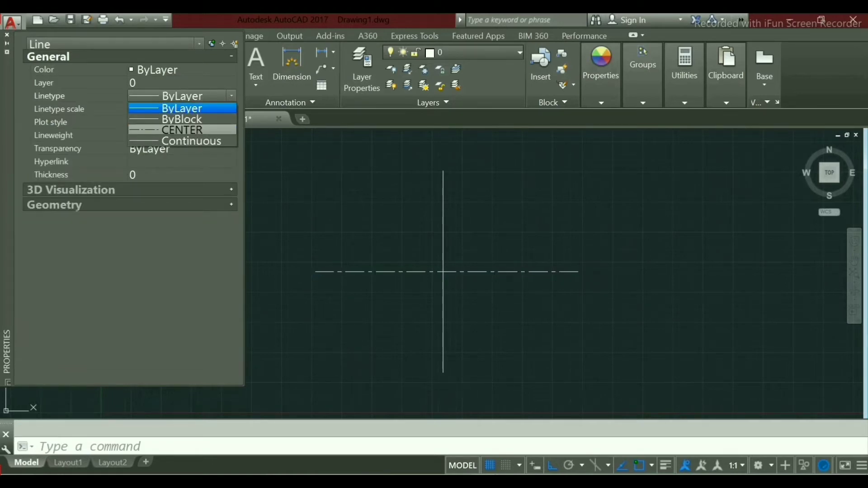
{"action": "left_click", "coordinate": [183, 130]}
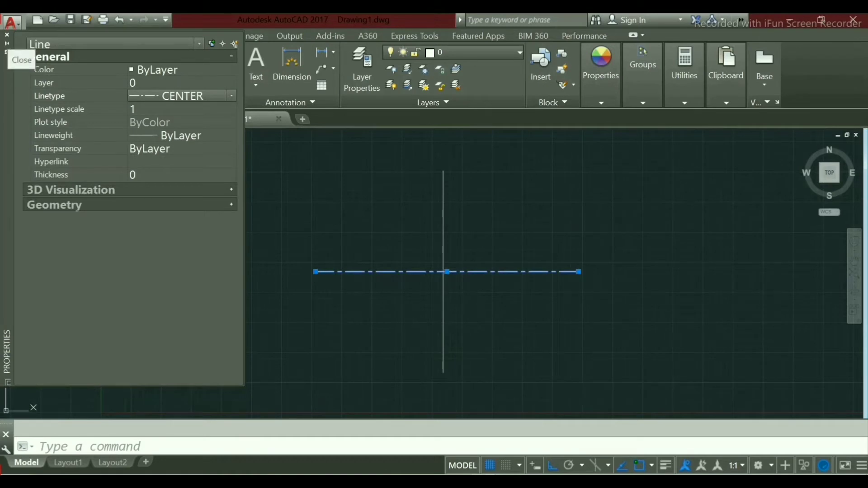
Add the vertical line to the selection, set the linetype of both lines to CENTER and clear the selection.
{"action": "left_click", "coordinate": [444, 329]}
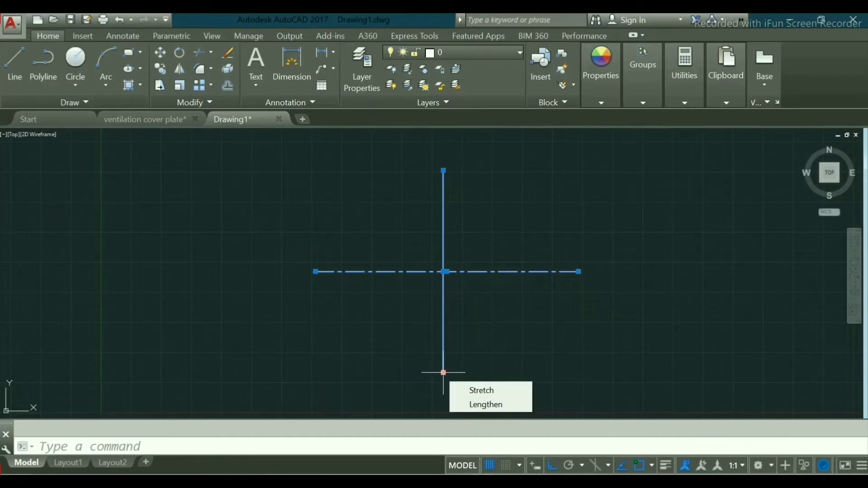
{"action": "right_click", "coordinate": [443, 289]}
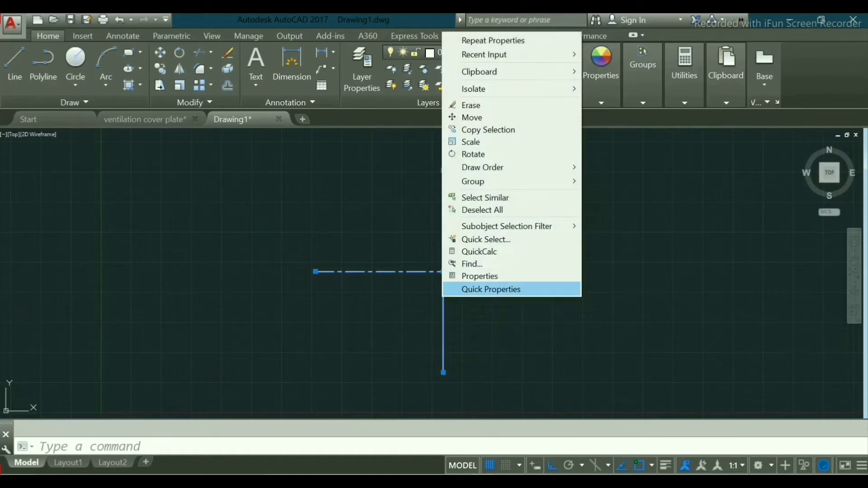
{"action": "left_click", "coordinate": [480, 276]}
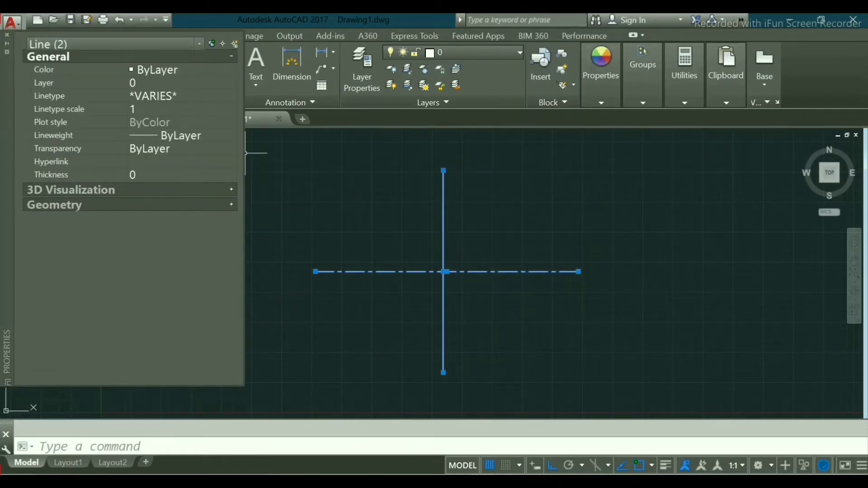
{"action": "left_click", "coordinate": [177, 96]}
{"action": "left_click", "coordinate": [231, 96]}
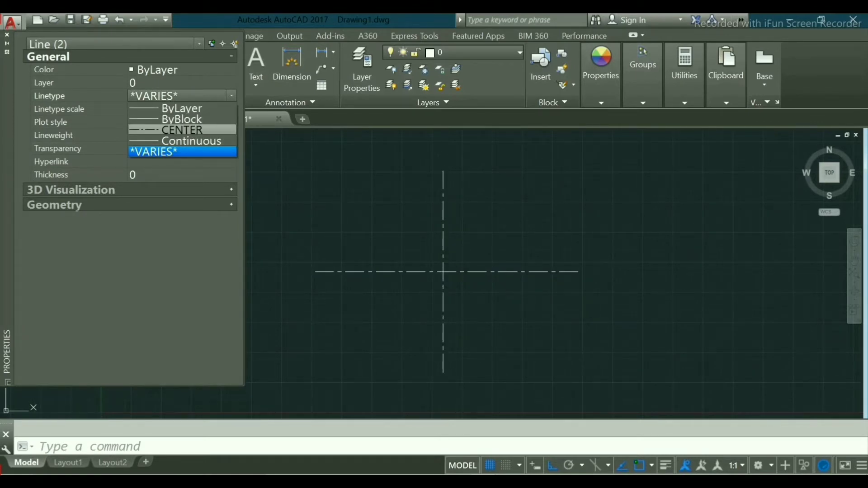
{"action": "left_click", "coordinate": [182, 130]}
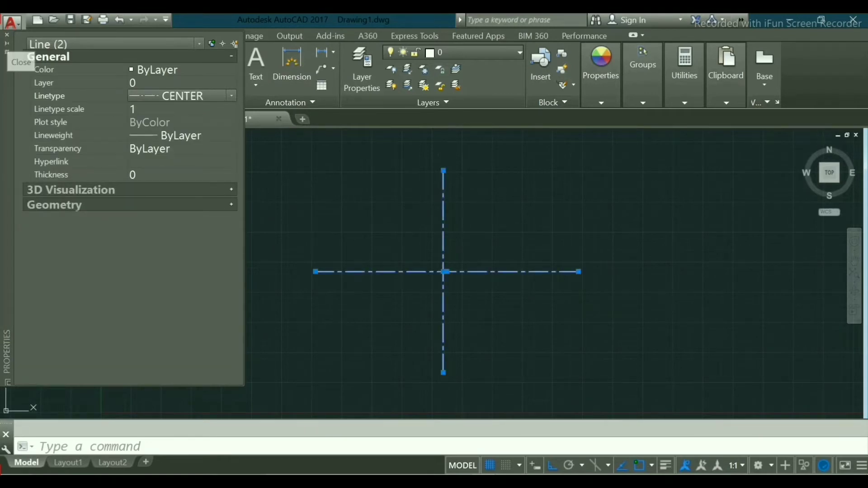
{"action": "left_click", "coordinate": [7, 35]}
{"action": "key", "text": "Escape"}
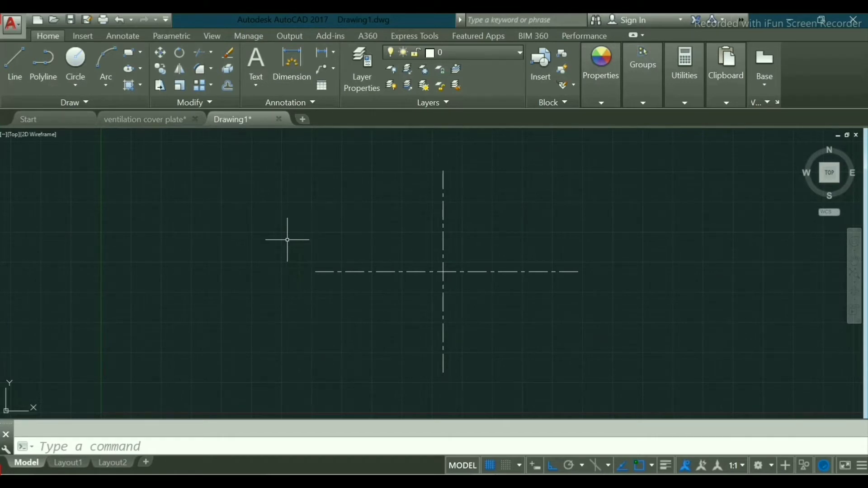
Draw a line 150 upward from the centre lines' intersection and continue it 150/2 to the left.
{"action": "scroll", "coordinate": [460, 252], "scroll_direction": "down", "scroll_amount": 1}
{"action": "scroll", "coordinate": [436, 243], "scroll_direction": "up", "scroll_amount": 2}
{"action": "scroll", "coordinate": [403, 232], "scroll_direction": "down", "scroll_amount": 2}
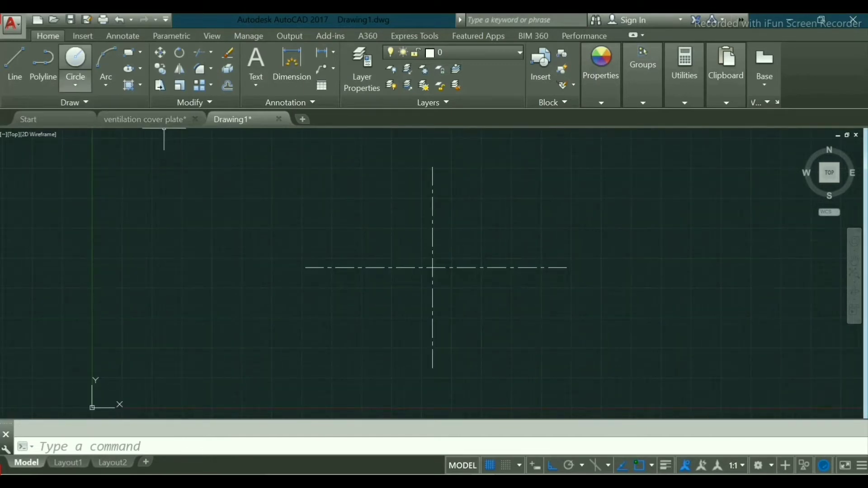
{"action": "left_click", "coordinate": [15, 64]}
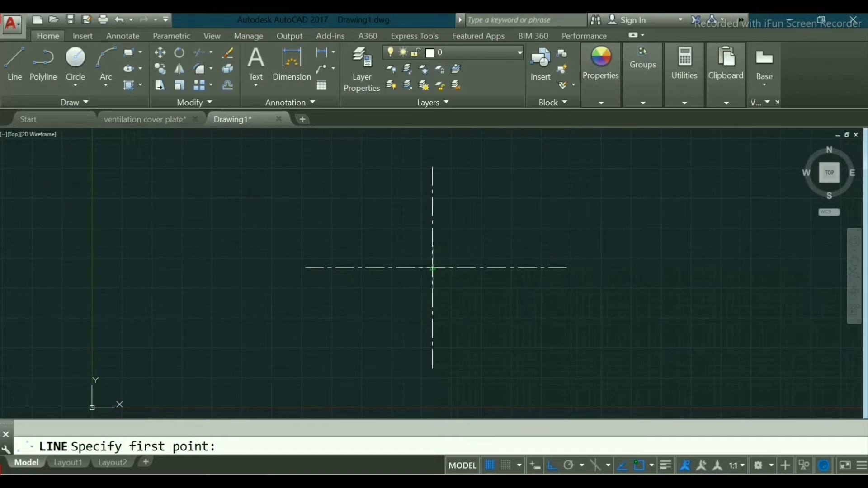
{"action": "left_click", "coordinate": [433, 267]}
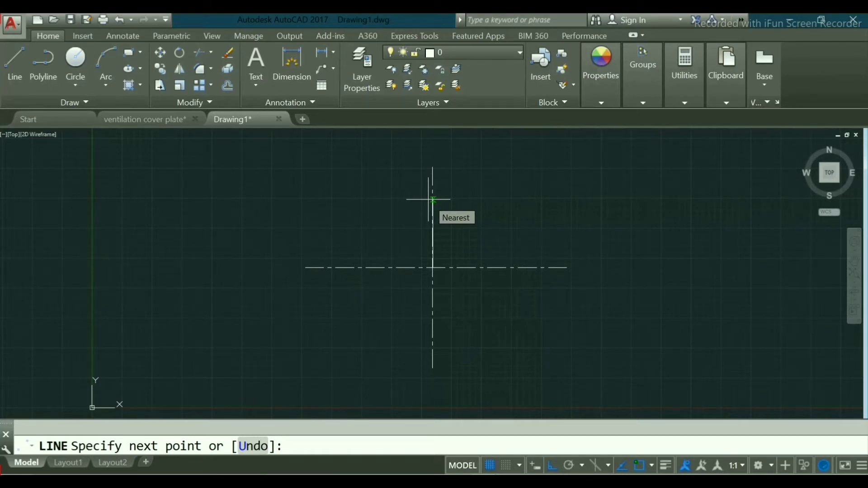
{"action": "type", "text": "150"}
{"action": "key", "text": "Return"}
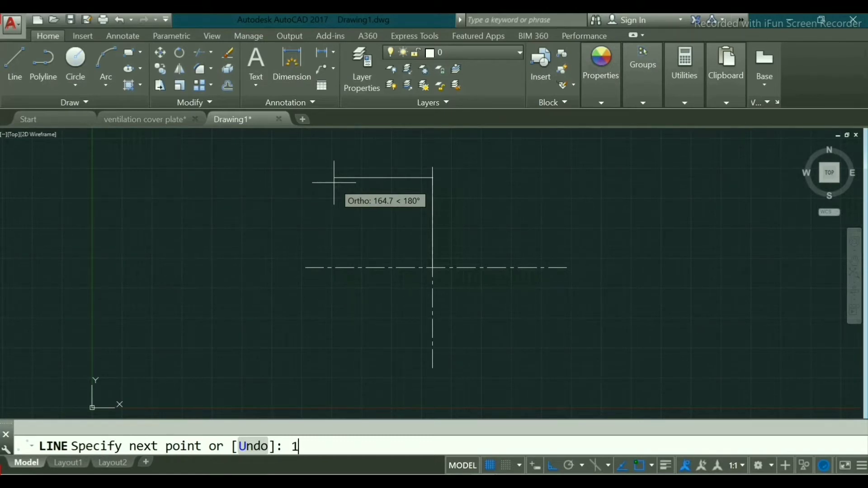
{"action": "type", "text": "50/2"}
{"action": "key", "text": "Return"}
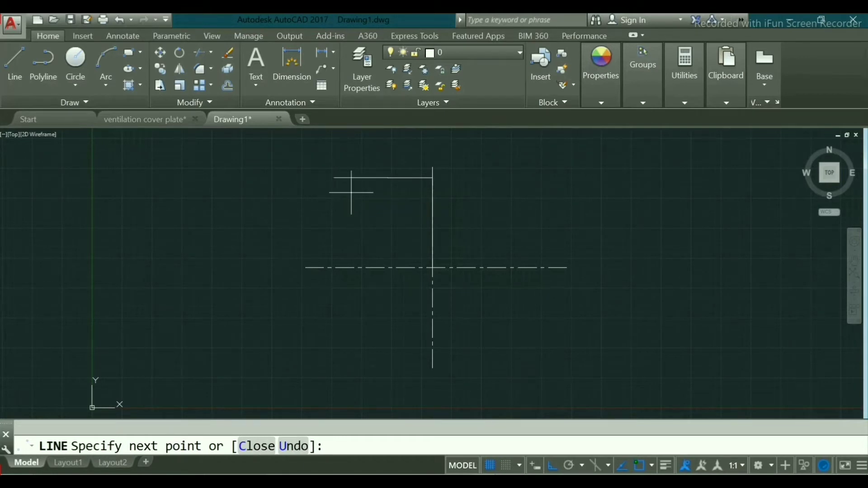
Continue the square outline 150 down, 150 right along the horizontal centre line and 150 up, ending the Line command.
{"action": "left_click", "coordinate": [367, 258]}
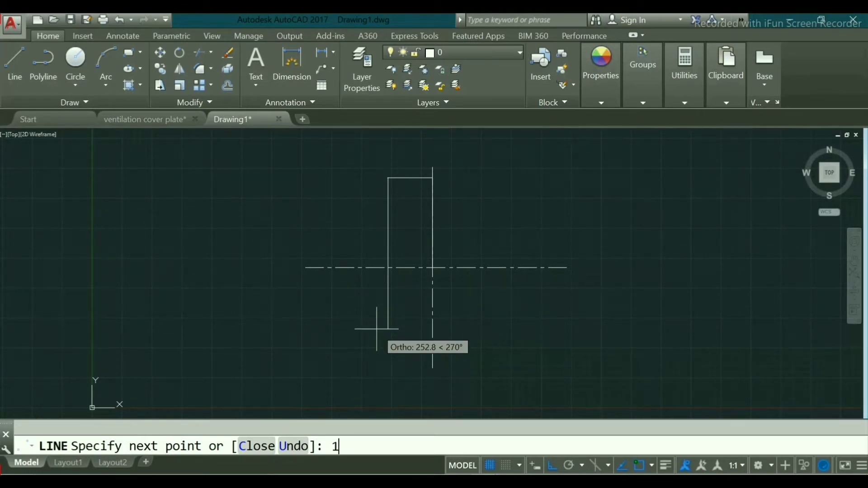
{"action": "type", "text": "50"}
{"action": "key", "text": "Return"}
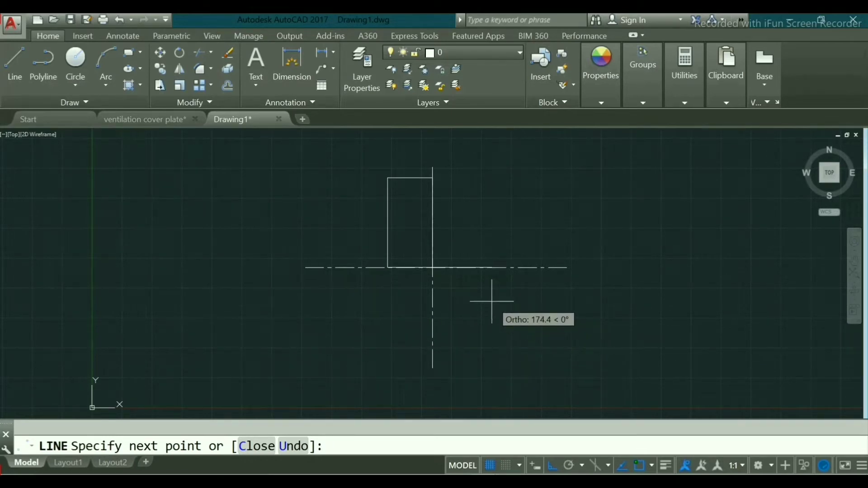
{"action": "mouse_move", "coordinate": [492, 302]}
{"action": "middle_mouse_down"}
{"action": "mouse_move", "coordinate": [484, 362]}
{"action": "mouse_move", "coordinate": [449, 314]}
{"action": "mouse_move", "coordinate": [459, 330]}
{"action": "middle_mouse_up"}
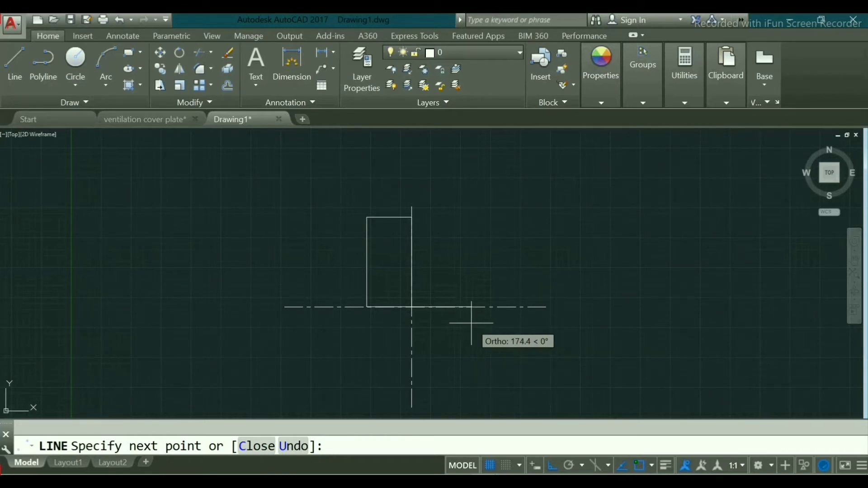
{"action": "type", "text": "150"}
{"action": "key", "text": "Return"}
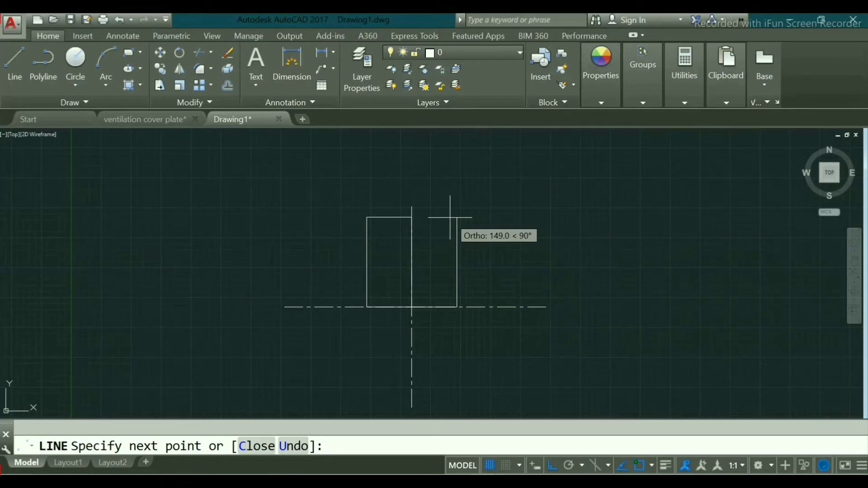
{"action": "type", "text": "150"}
{"action": "key", "text": "Return"}
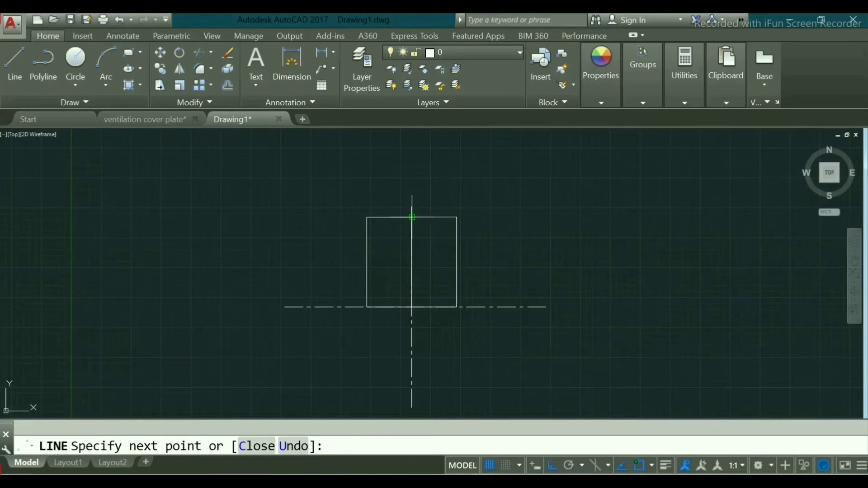
{"action": "left_click", "coordinate": [412, 218]}
{"action": "right_click", "coordinate": [412, 218]}
{"action": "left_click", "coordinate": [437, 227]}
Draw the missing half of the square's top edge from the right side's upper end to the vertical centre line.
{"action": "scroll", "coordinate": [417, 252], "scroll_direction": "up", "scroll_amount": 4}
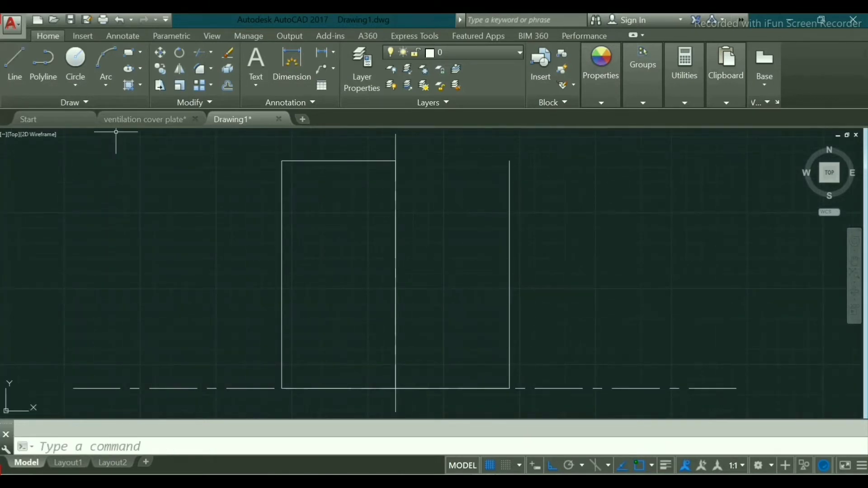
{"action": "left_click", "coordinate": [15, 61]}
{"action": "left_click", "coordinate": [510, 161]}
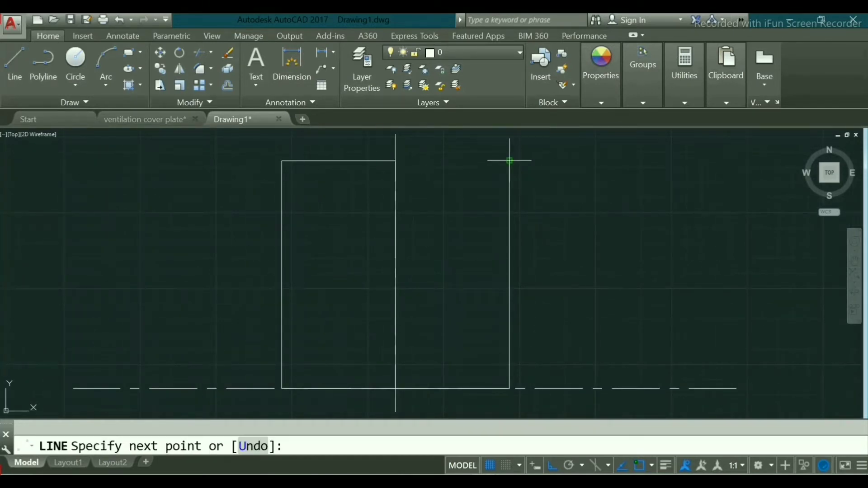
{"action": "left_click", "coordinate": [396, 160]}
{"action": "right_click", "coordinate": [395, 161]}
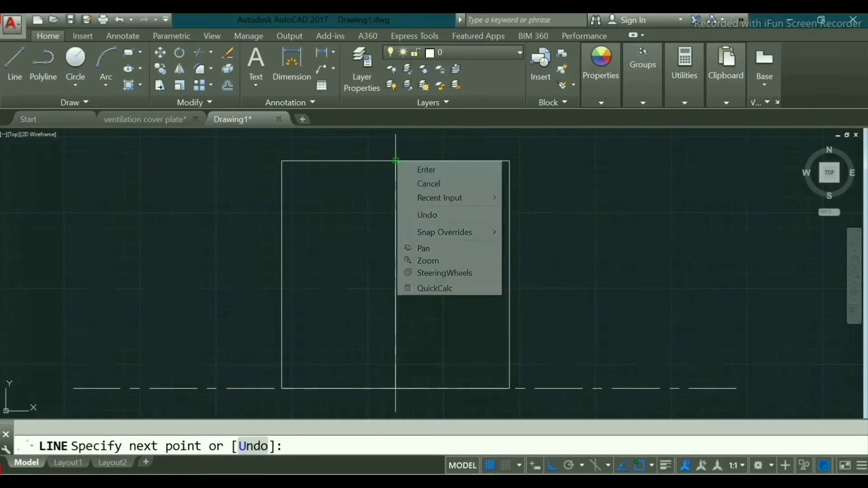
{"action": "left_click", "coordinate": [426, 170]}
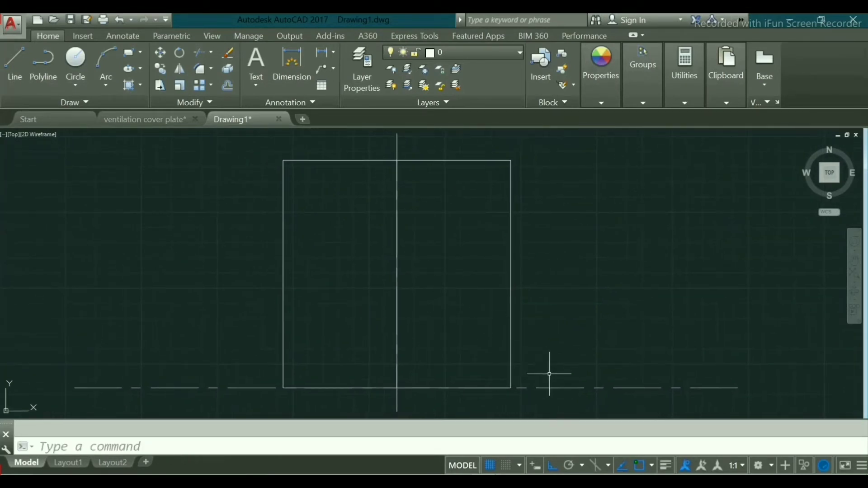
Erase the horizontal centre line and the solid line lying over the vertical centre line inside the square.
{"action": "left_click", "coordinate": [543, 389]}
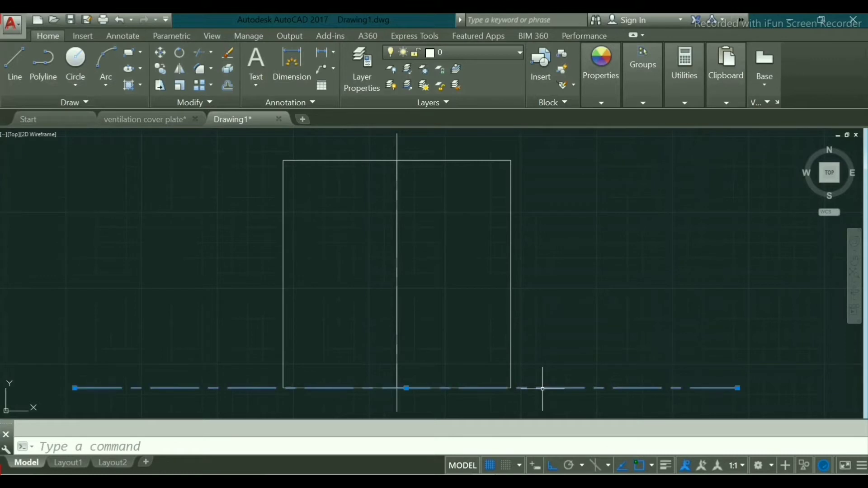
{"action": "key", "text": "Delete"}
{"action": "scroll", "coordinate": [466, 368], "scroll_direction": "down", "scroll_amount": 4}
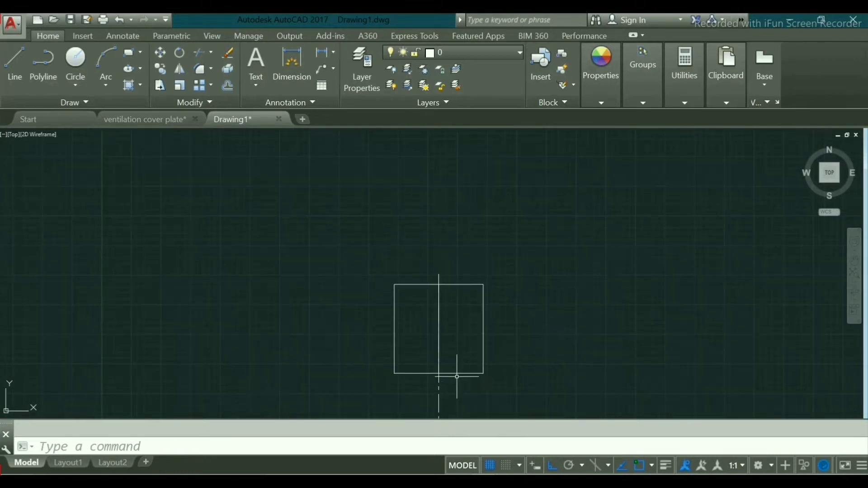
{"action": "middle_click_drag", "start_coordinate": [453, 368], "coordinate": [434, 340]}
{"action": "middle_click_drag", "start_coordinate": [403, 277], "coordinate": [415, 229]}
{"action": "scroll", "coordinate": [422, 258], "scroll_direction": "up", "scroll_amount": 4}
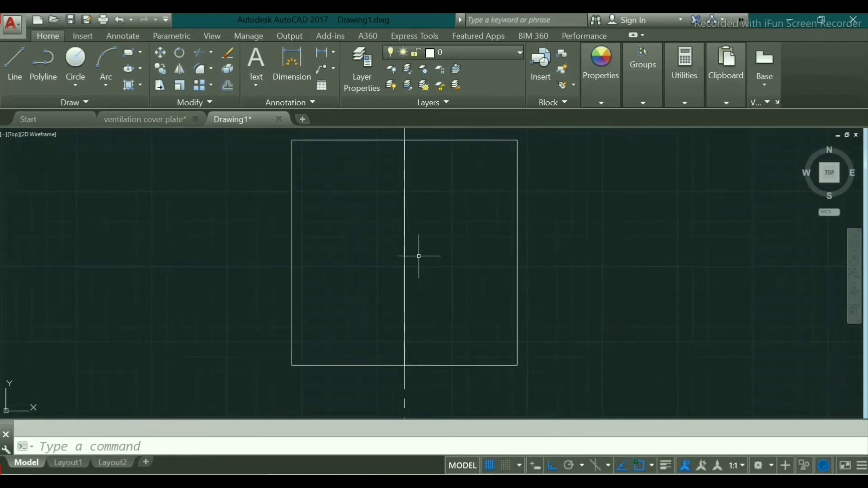
{"action": "left_click", "coordinate": [405, 250]}
{"action": "key", "text": "Delete"}
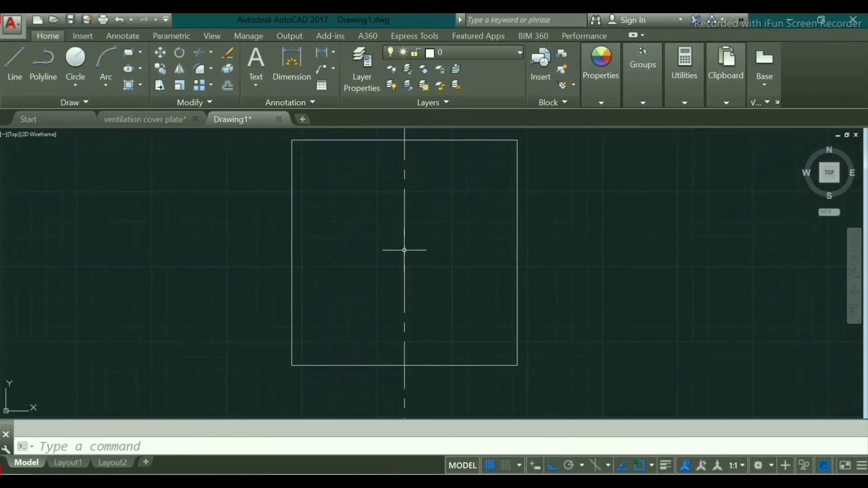
Erase all the lines of the square outline around the vertical centre line, including both halves of its top edge.
{"action": "scroll", "coordinate": [347, 345], "scroll_direction": "down", "scroll_amount": 4}
{"action": "middle_click_drag", "start_coordinate": [357, 349], "coordinate": [341, 297]}
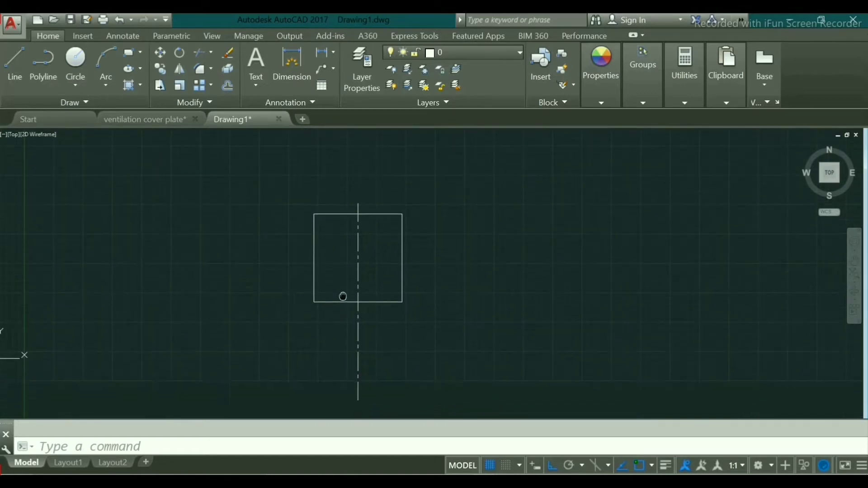
{"action": "left_click", "coordinate": [339, 302]}
{"action": "key", "text": "Delete"}
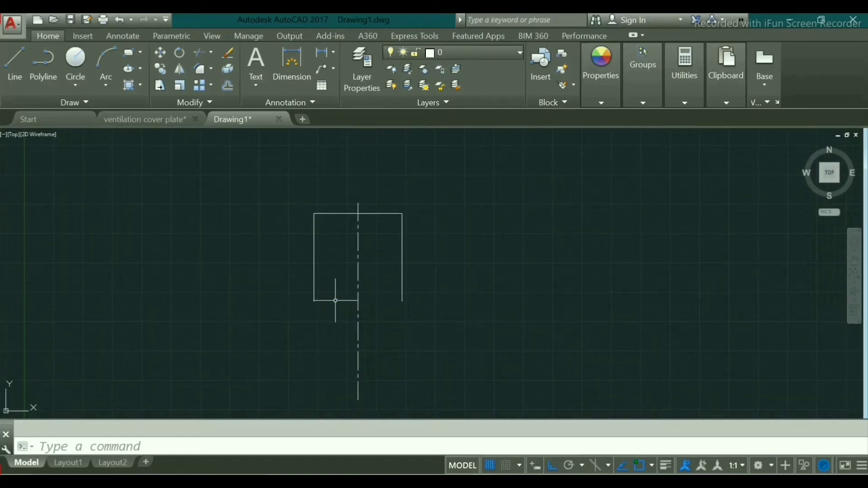
{"action": "left_click", "coordinate": [314, 281]}
{"action": "key", "text": "Delete"}
{"action": "left_click", "coordinate": [402, 259]}
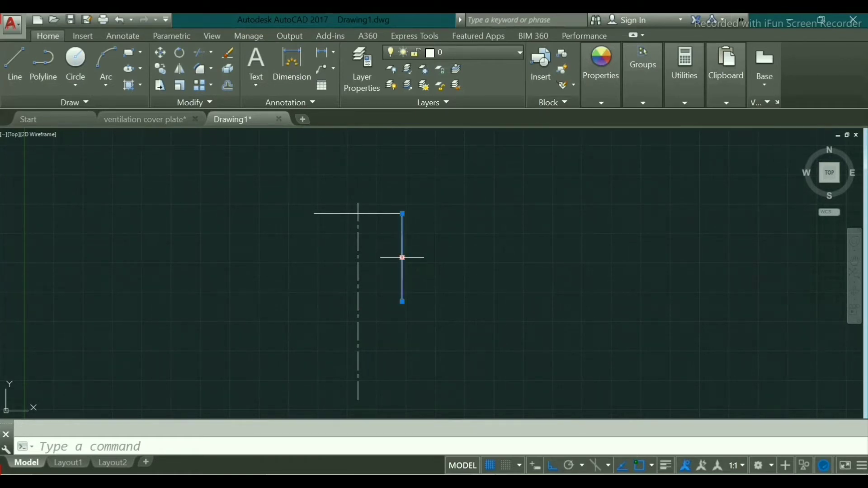
{"action": "key", "text": "Delete"}
{"action": "left_click", "coordinate": [364, 213]}
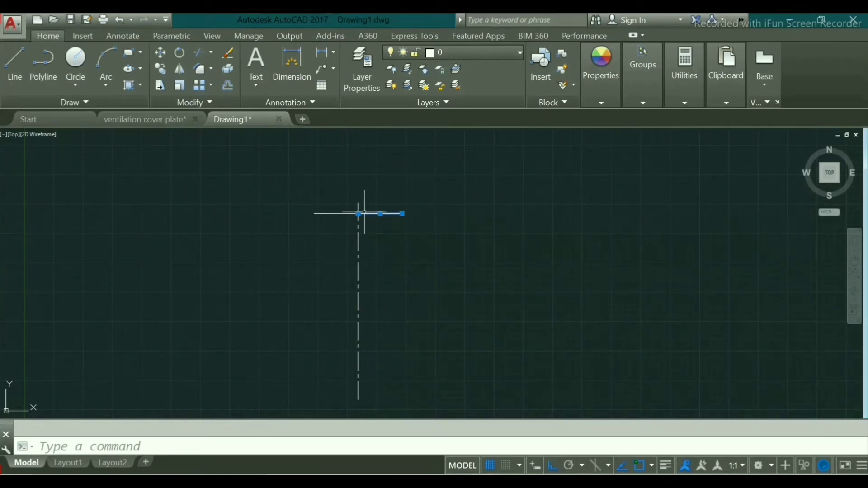
{"action": "key", "text": "Delete"}
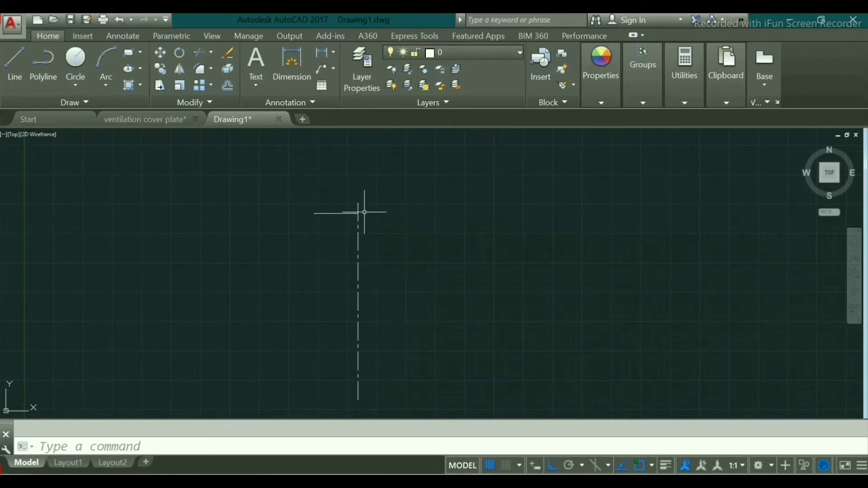
{"action": "left_click", "coordinate": [337, 213]}
{"action": "key", "text": "Delete"}
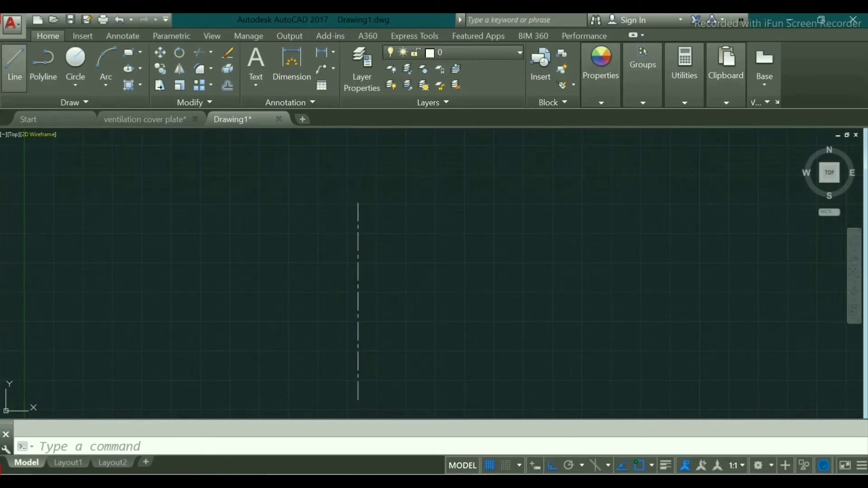
Draw two horizontal lines from the midpoint of the vertical centre line, one to the left and one to the right.
{"action": "left_click", "coordinate": [15, 63]}
{"action": "left_click", "coordinate": [358, 302]}
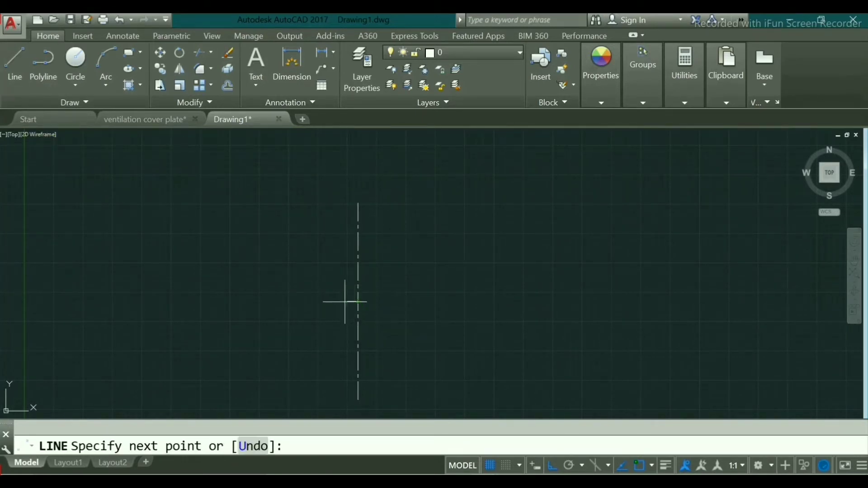
{"action": "left_click", "coordinate": [237, 302]}
{"action": "right_click", "coordinate": [238, 303]}
{"action": "left_click", "coordinate": [258, 313]}
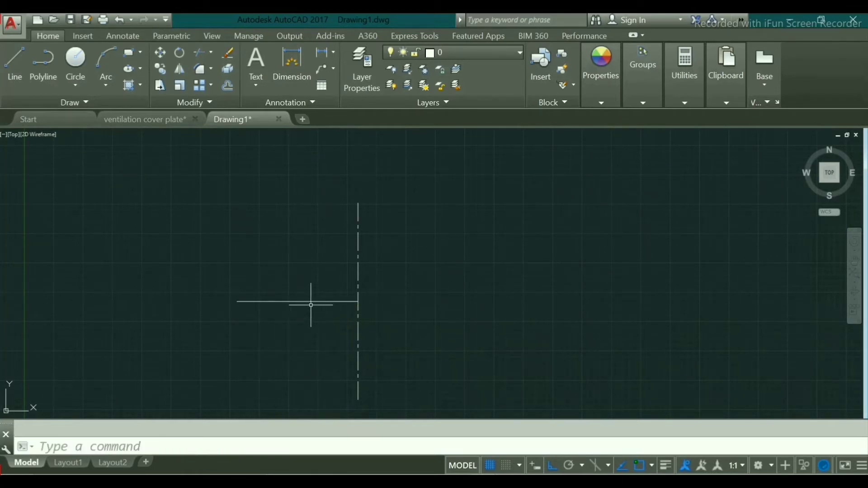
{"action": "left_click", "coordinate": [15, 63]}
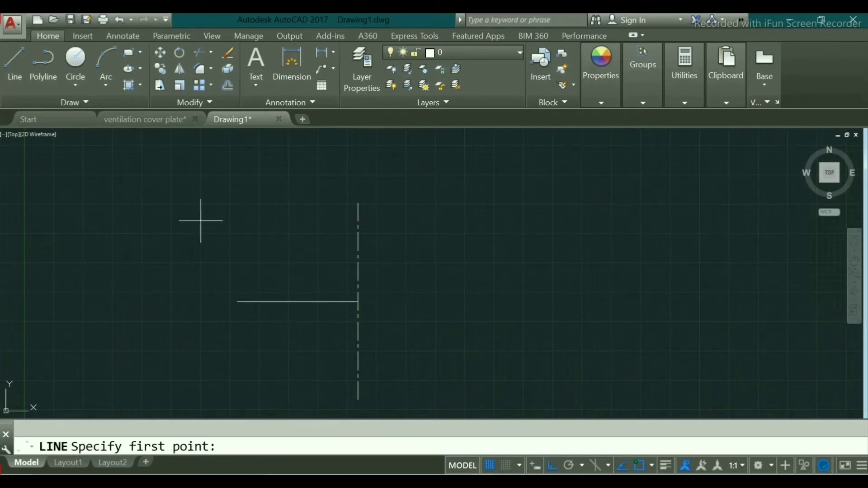
{"action": "left_click", "coordinate": [358, 302]}
{"action": "left_click", "coordinate": [477, 302]}
{"action": "right_click", "coordinate": [476, 302]}
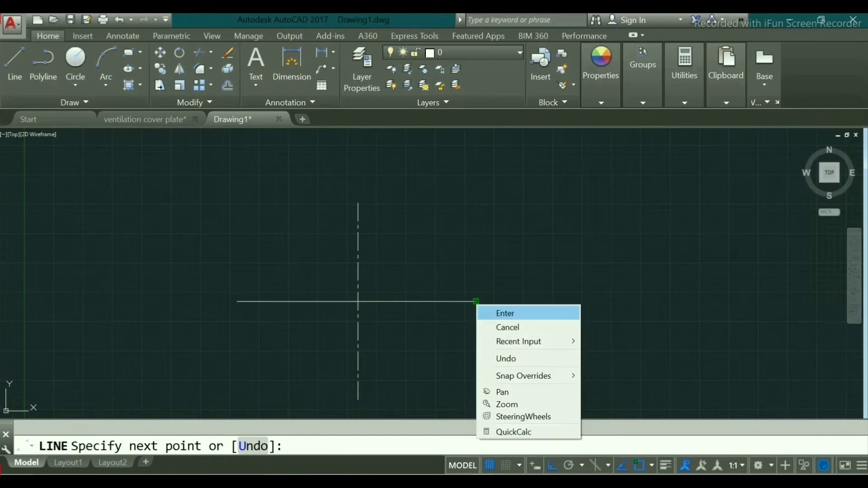
{"action": "left_click", "coordinate": [497, 312]}
Set the linetype of the right-hand horizontal line to CENTER.
{"action": "middle_click_drag", "start_coordinate": [429, 291], "coordinate": [415, 257]}
{"action": "left_click", "coordinate": [385, 267]}
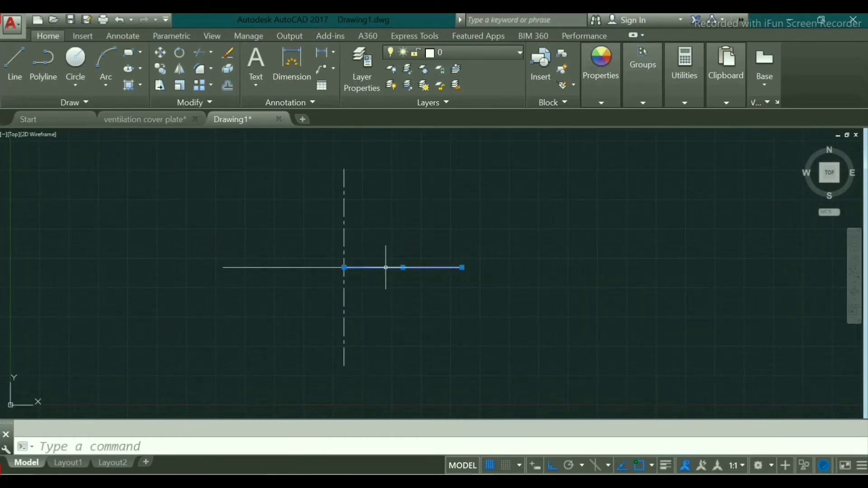
{"action": "right_click", "coordinate": [403, 267]}
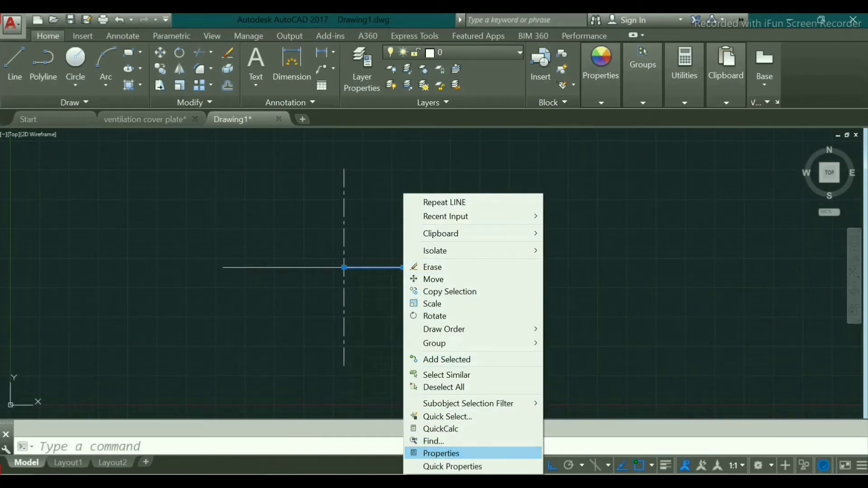
{"action": "left_click", "coordinate": [441, 453]}
{"action": "left_click", "coordinate": [180, 96]}
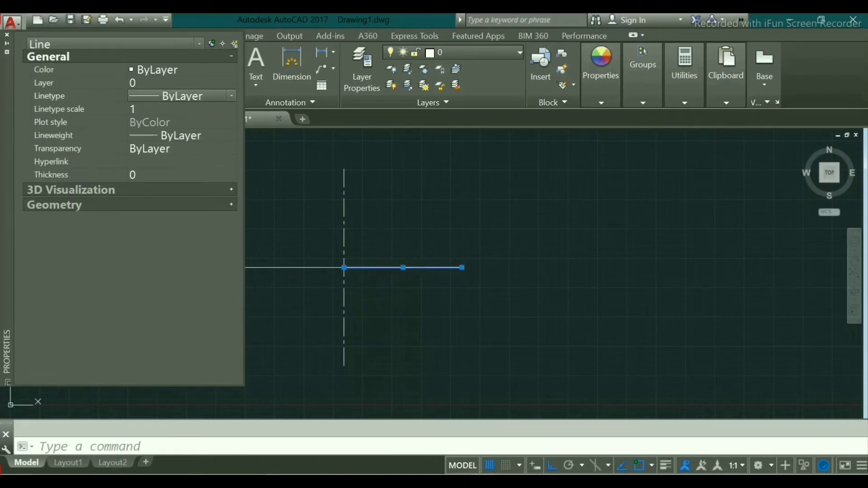
{"action": "left_click", "coordinate": [231, 96]}
{"action": "left_click", "coordinate": [154, 130]}
{"action": "left_click", "coordinate": [6, 35]}
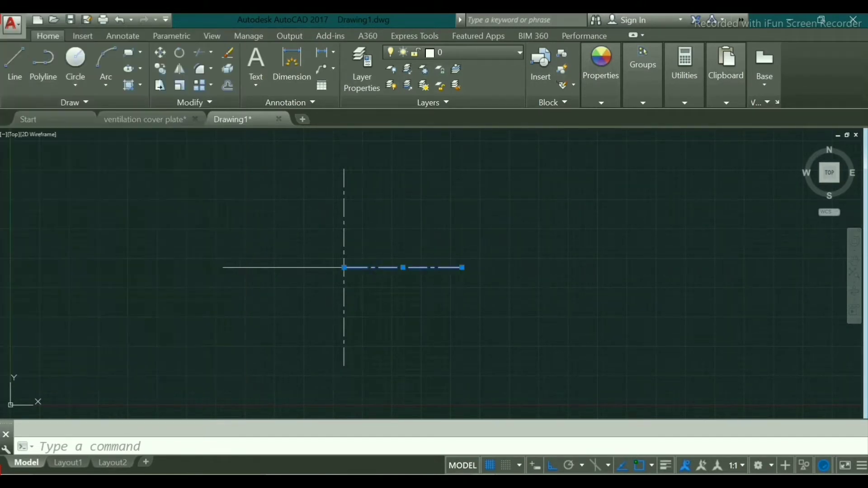
Set the linetype of the left-hand horizontal line to CENTER as well.
{"action": "left_click", "coordinate": [269, 267]}
{"action": "right_click", "coordinate": [284, 267]}
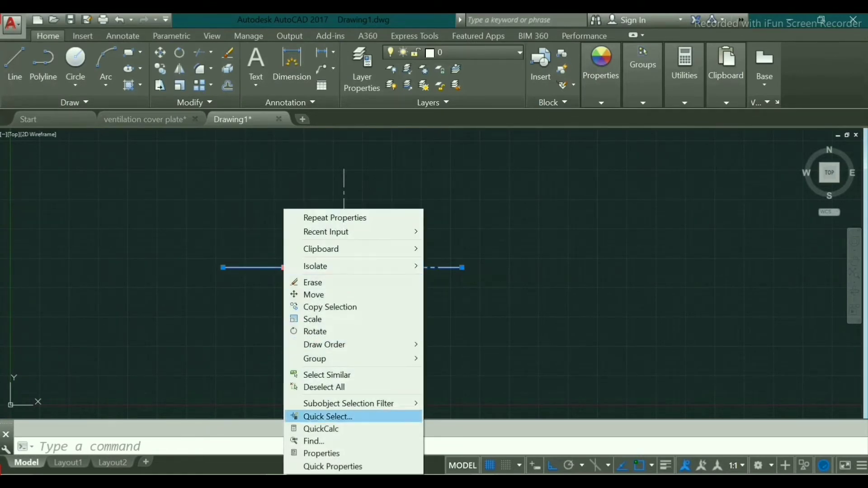
{"action": "left_click", "coordinate": [322, 453]}
{"action": "left_click", "coordinate": [153, 96]}
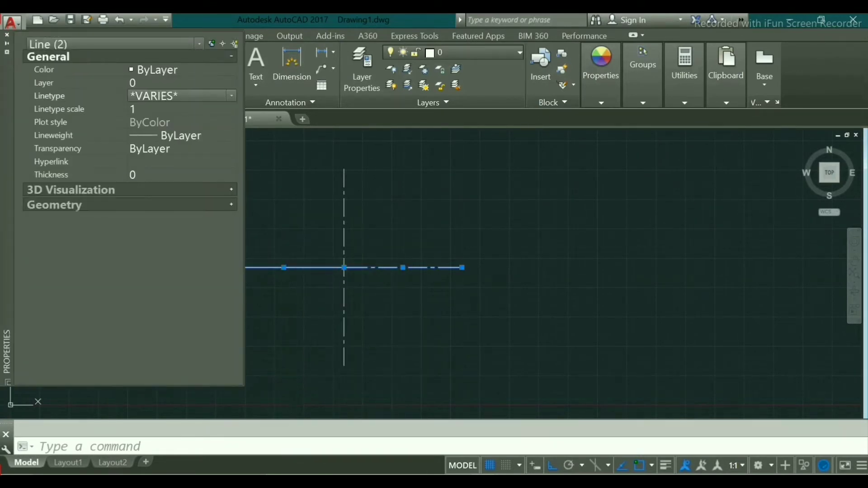
{"action": "left_click", "coordinate": [232, 96]}
{"action": "left_click", "coordinate": [182, 130]}
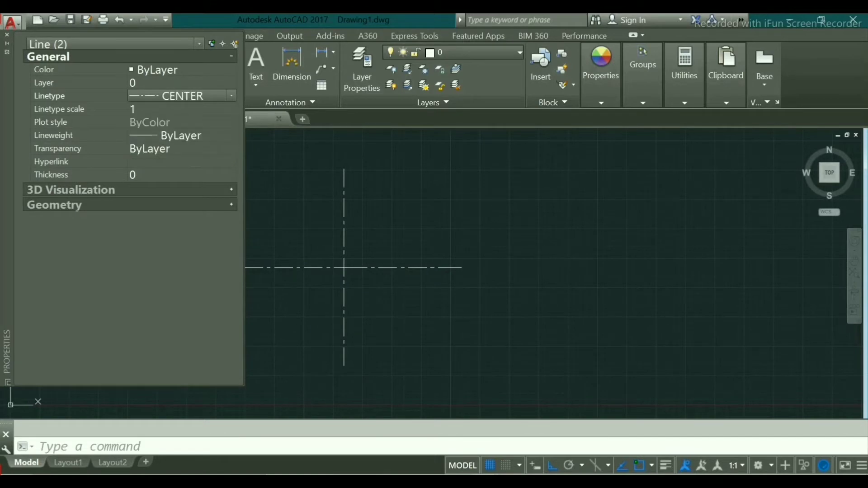
{"action": "left_click", "coordinate": [7, 35]}
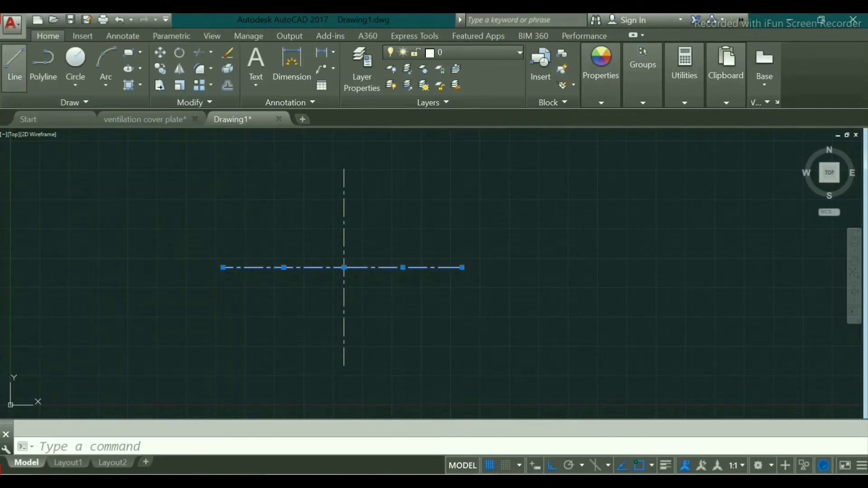
Draw a line 150/2 upward from the centre lines' intersection and continue it 150/2 to the left.
{"action": "left_click", "coordinate": [14, 63]}
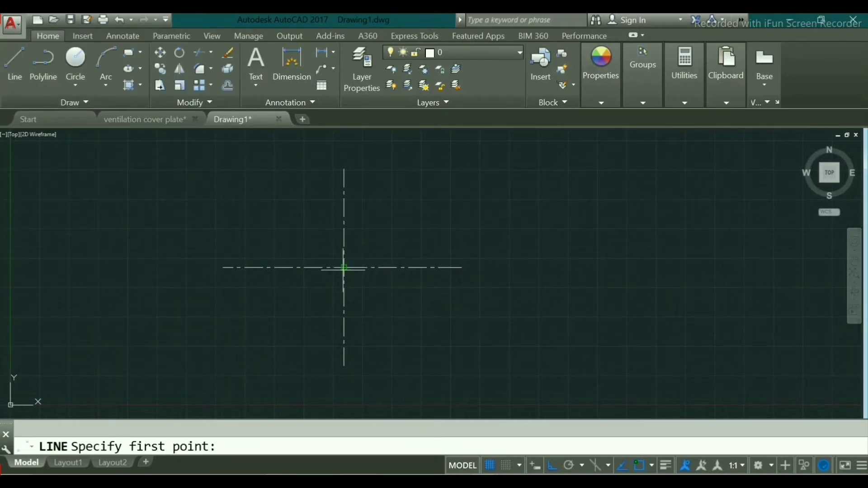
{"action": "left_click", "coordinate": [344, 267]}
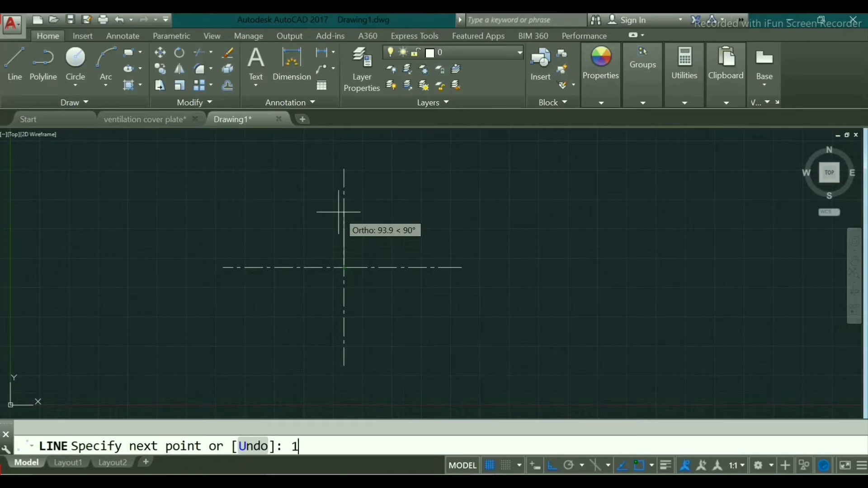
{"action": "type", "text": "150/2"}
{"action": "key", "text": "Return"}
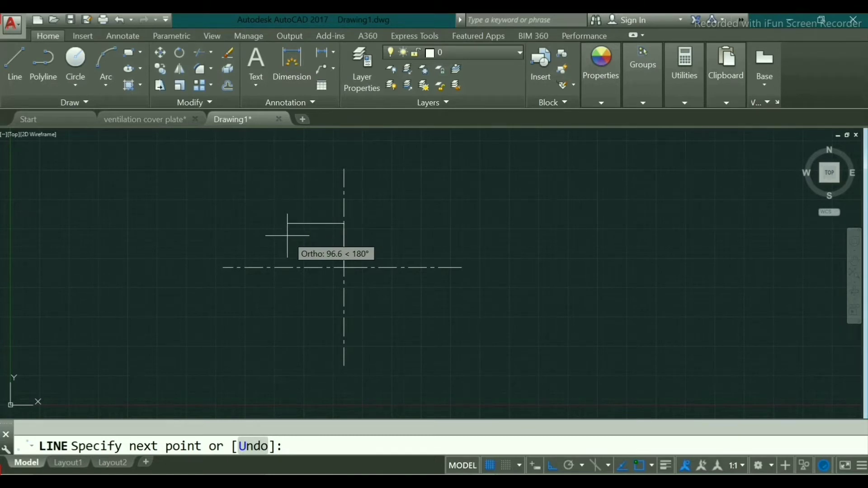
{"action": "type", "text": "150/2"}
{"action": "key", "text": "Return"}
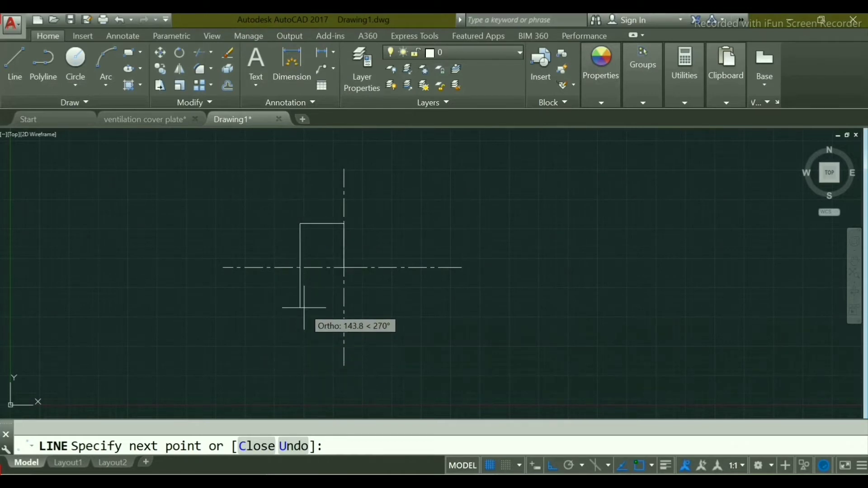
Continue the square outline 150 down and 150 to the right.
{"action": "type", "text": "150"}
{"action": "key", "text": "Return"}
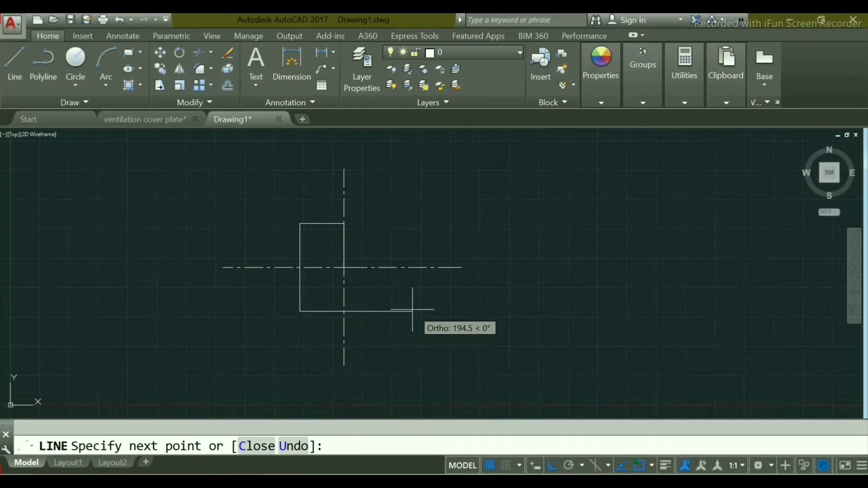
{"action": "middle_click_drag", "start_coordinate": [395, 306], "coordinate": [390, 349]}
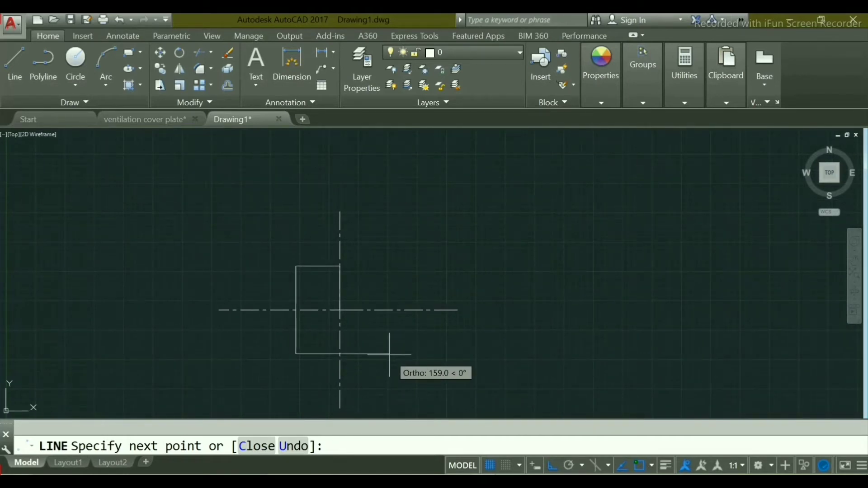
{"action": "type", "text": "150"}
{"action": "key", "text": "Return"}
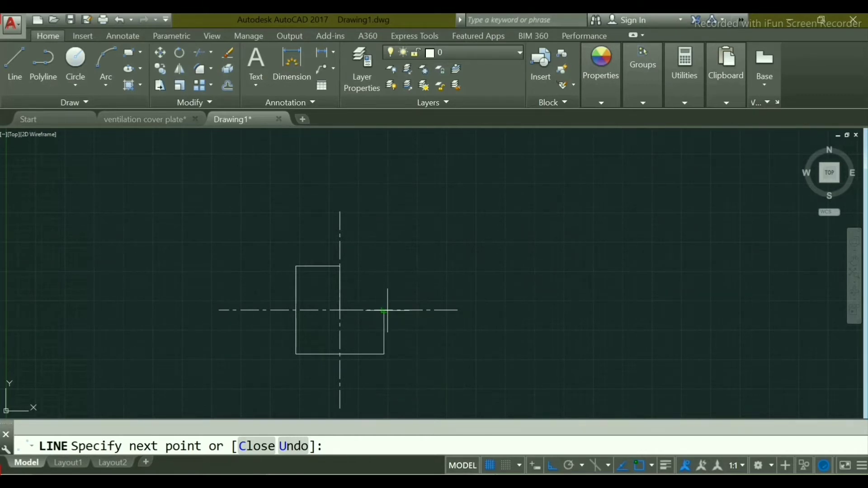
Continue the right side up from the horizontal centre line by 150/2 and close the top edge at the vertical centre line, ending the Line command.
{"action": "scroll", "coordinate": [377, 308], "scroll_direction": "up", "scroll_amount": 2}
{"action": "scroll", "coordinate": [382, 305], "scroll_direction": "up", "scroll_amount": 4}
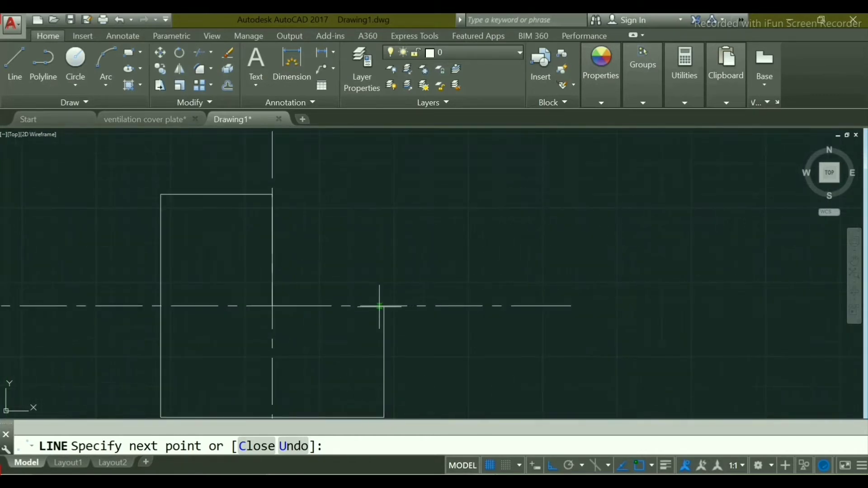
{"action": "middle_click_drag", "start_coordinate": [385, 303], "coordinate": [406, 293]}
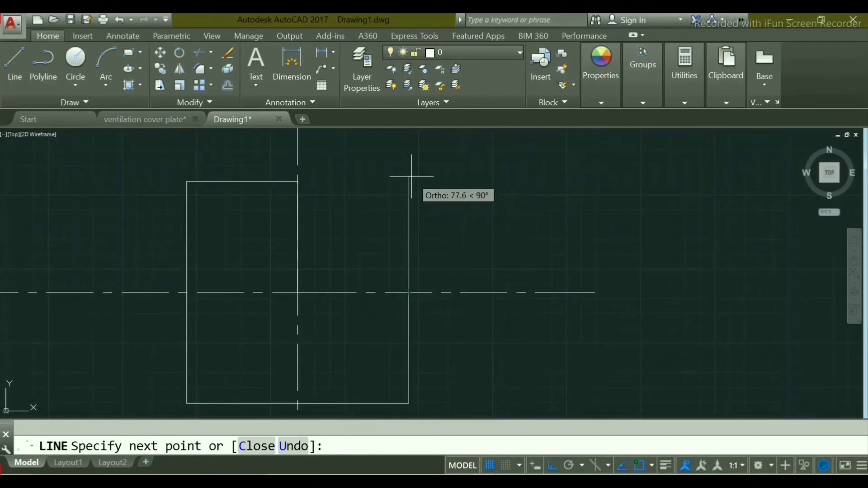
{"action": "type", "text": "150"}
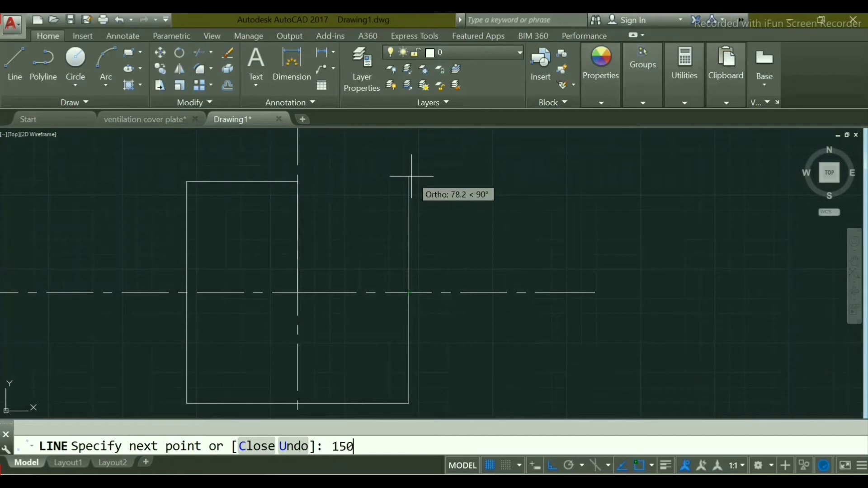
{"action": "type", "text": "/2"}
{"action": "key", "text": "Return"}
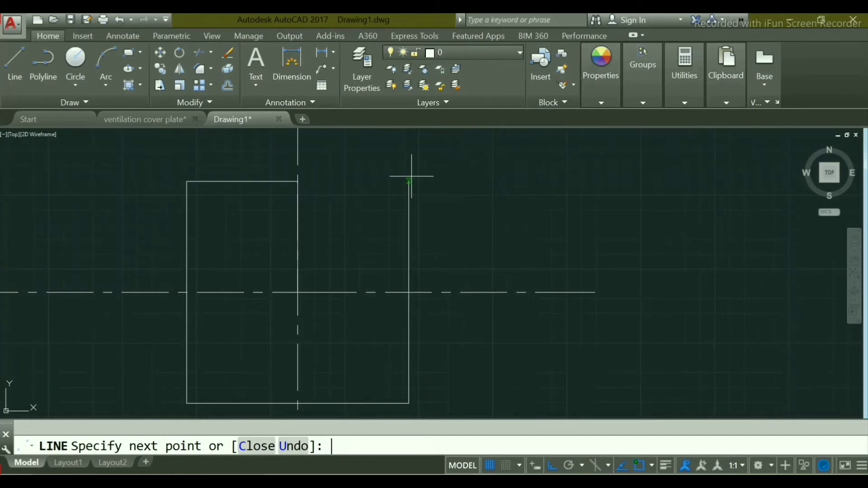
{"action": "right_click", "coordinate": [297, 181]}
{"action": "left_click", "coordinate": [312, 188]}
{"action": "middle_click_drag", "start_coordinate": [316, 227], "coordinate": [368, 210]}
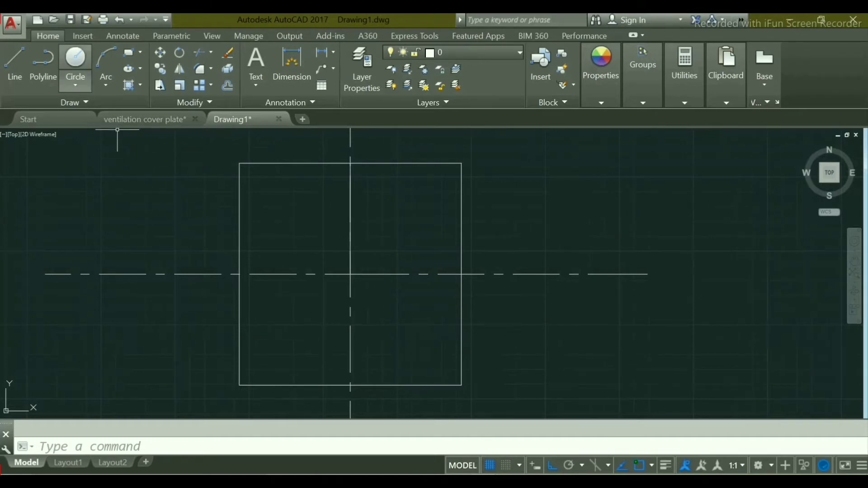
Draw a circle of radius 65 centred on the intersection of the centre lines.
{"action": "left_click", "coordinate": [75, 57]}
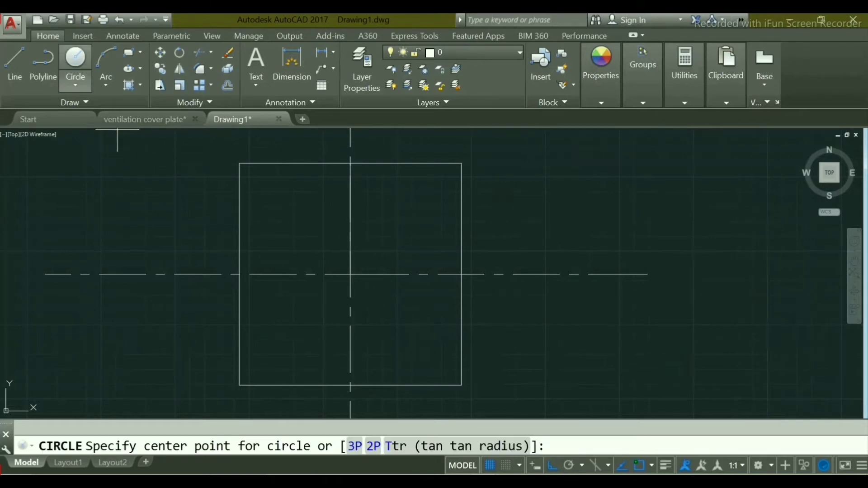
{"action": "left_click", "coordinate": [350, 275]}
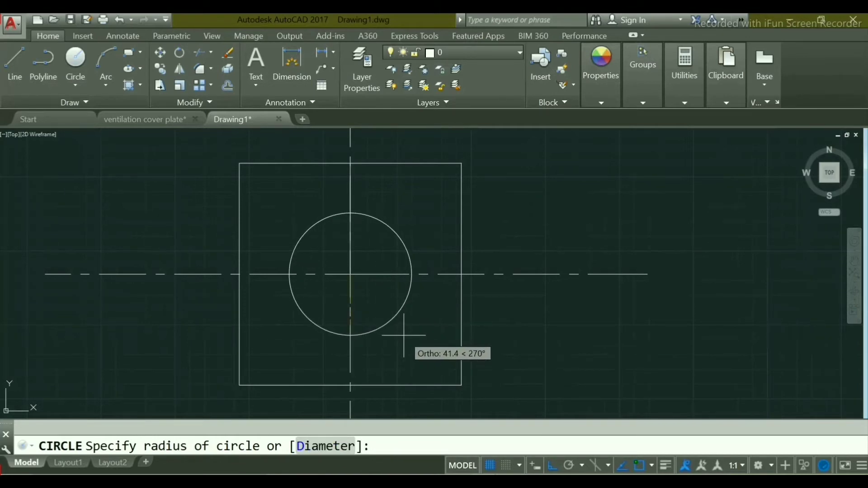
{"action": "type", "text": "65"}
{"action": "key", "text": "Return"}
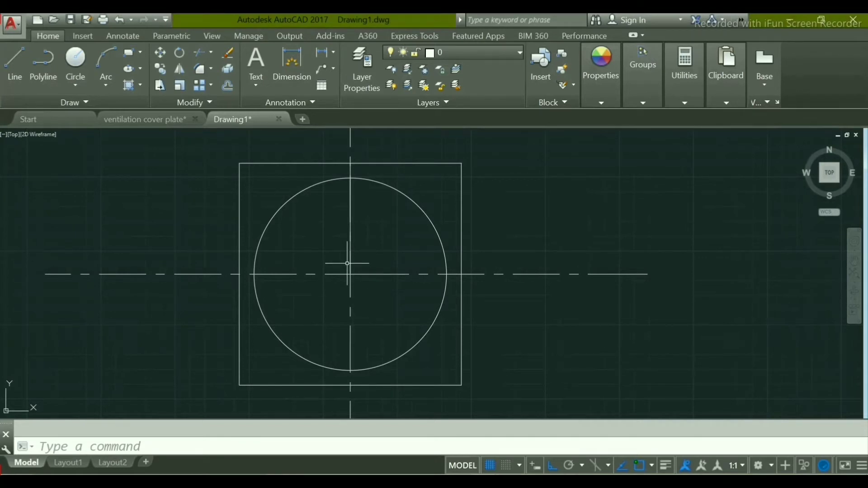
{"action": "scroll", "coordinate": [361, 217], "scroll_direction": "up", "scroll_amount": 2}
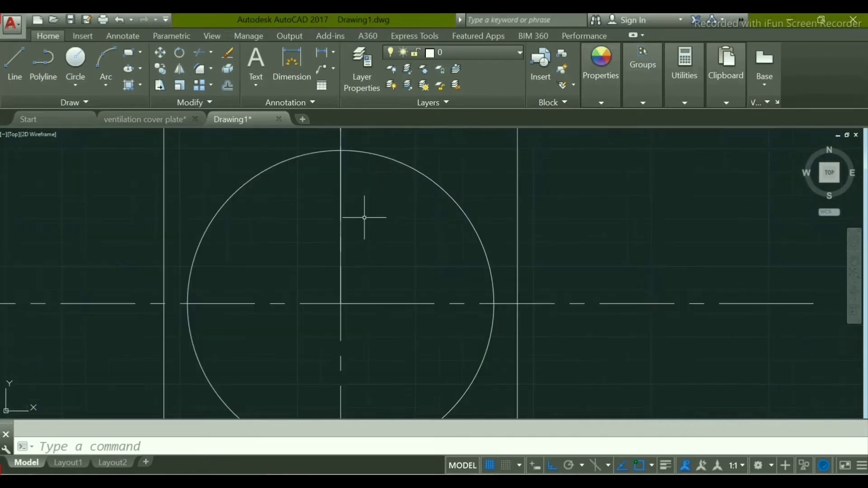
{"action": "scroll", "coordinate": [369, 224], "scroll_direction": "down", "scroll_amount": 2}
{"action": "middle_click_drag", "start_coordinate": [371, 227], "coordinate": [406, 227]}
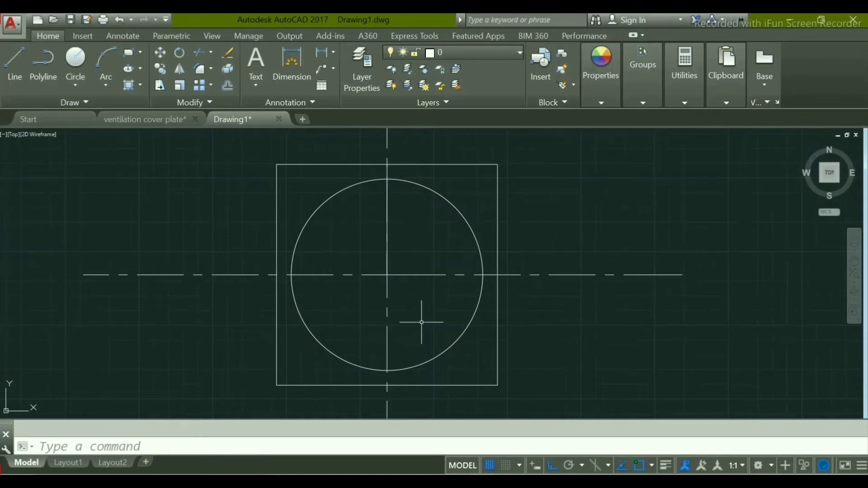
{"action": "left_click", "coordinate": [144, 119]}
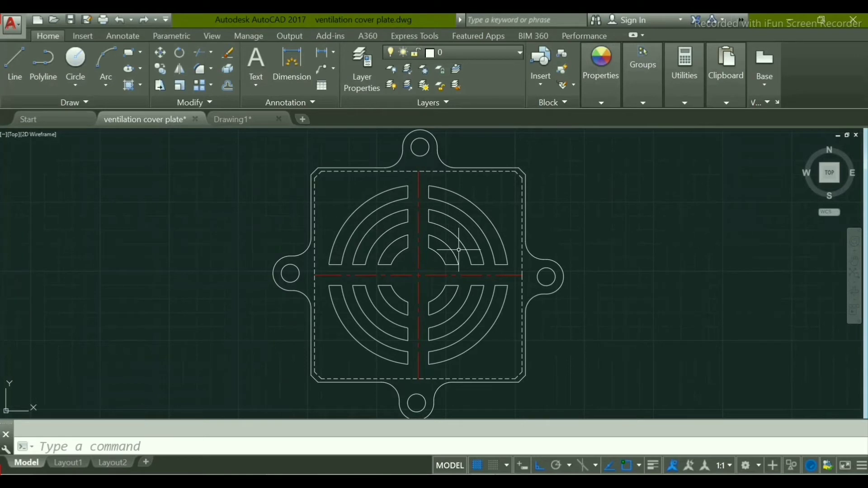
{"action": "left_click", "coordinate": [231, 119]}
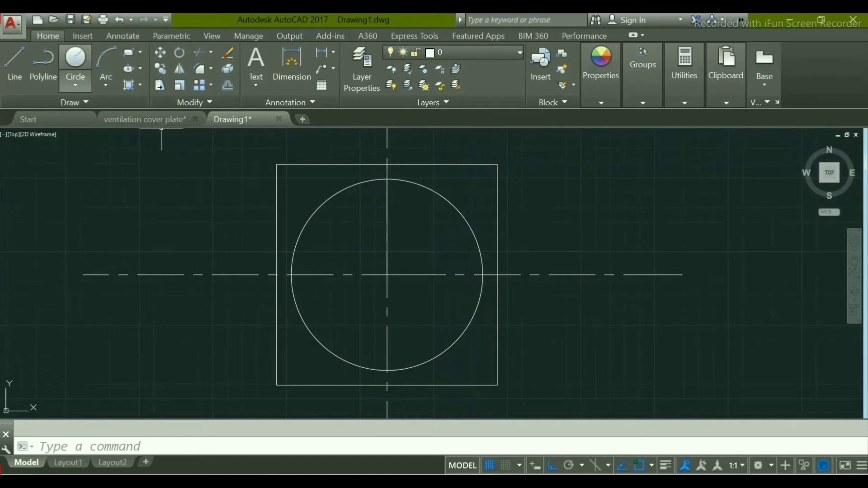
{"action": "type", "text": "O"}
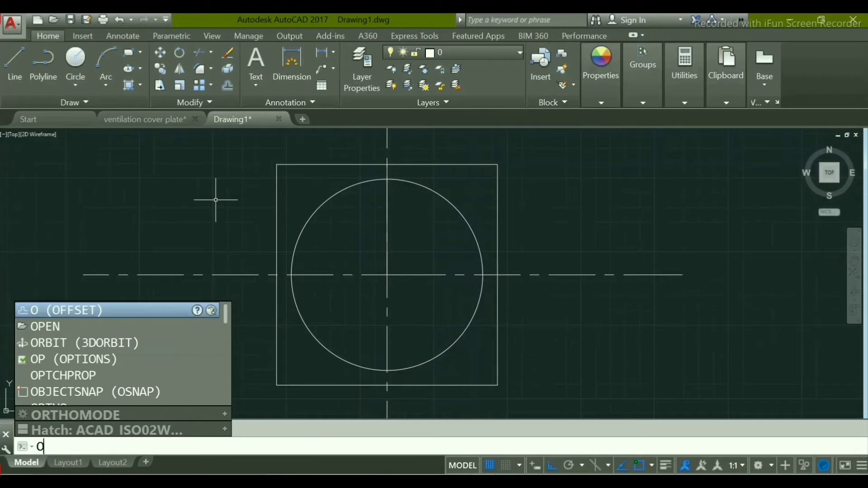
{"action": "key", "text": "Return"}
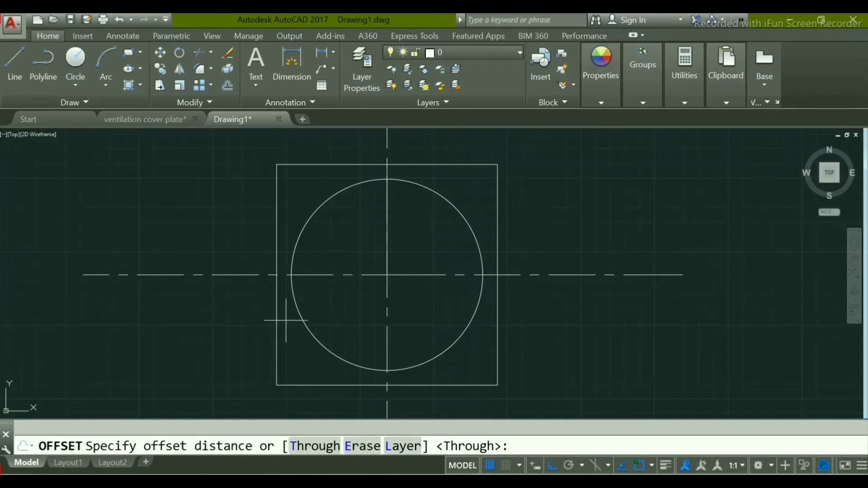
{"action": "left_click", "coordinate": [299, 446]}
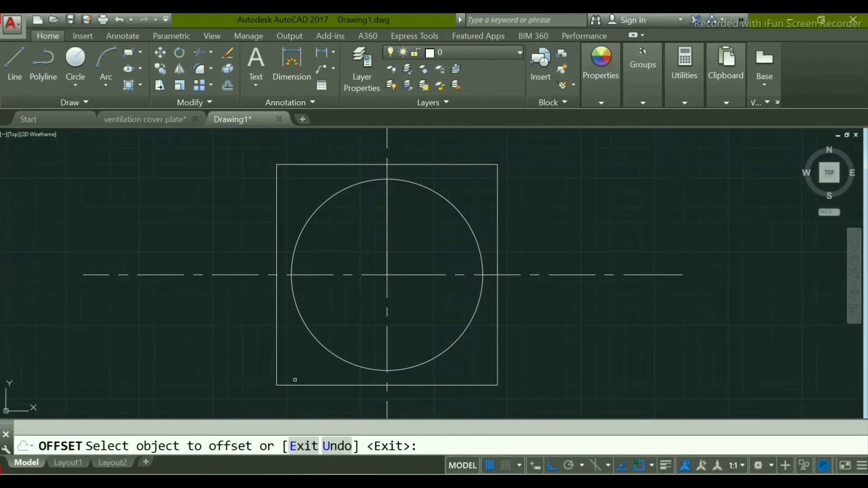
{"action": "left_click", "coordinate": [332, 354]}
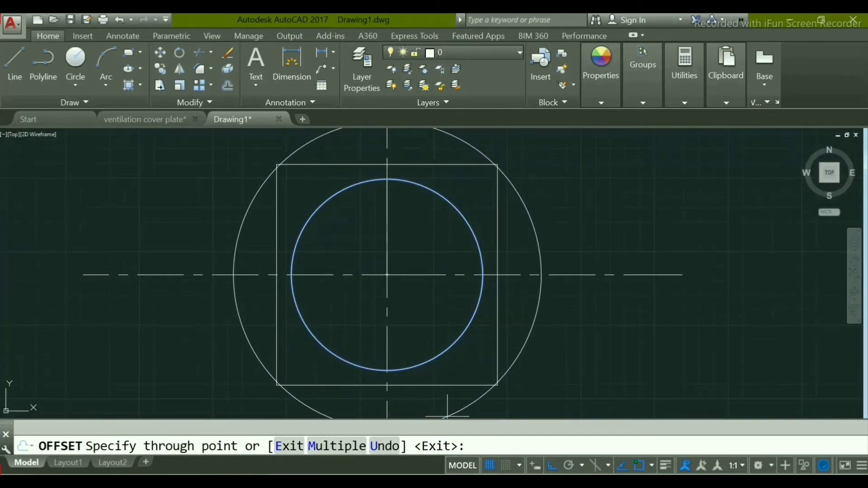
{"action": "type", "text": "9"}
{"action": "key", "text": "Return"}
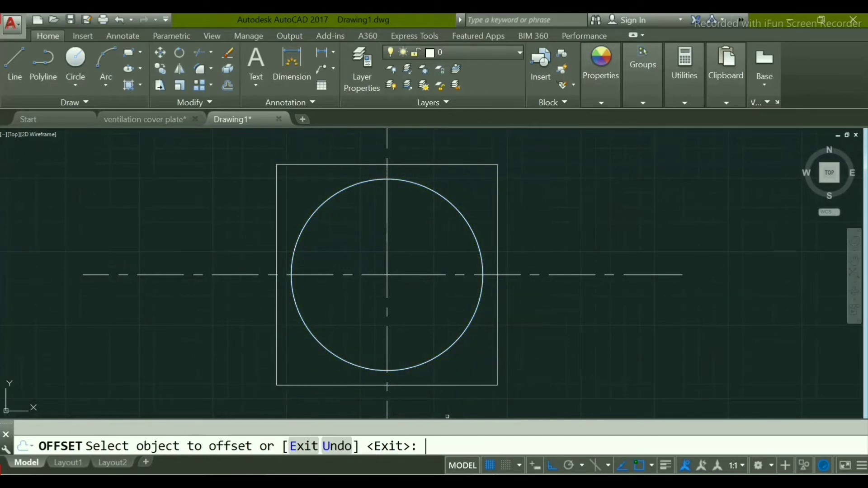
{"action": "left_click", "coordinate": [401, 370]}
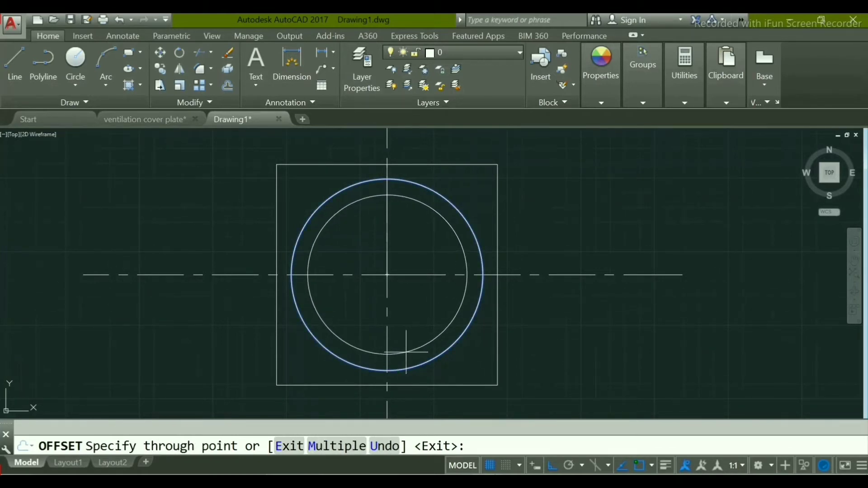
{"action": "key", "text": "Escape"}
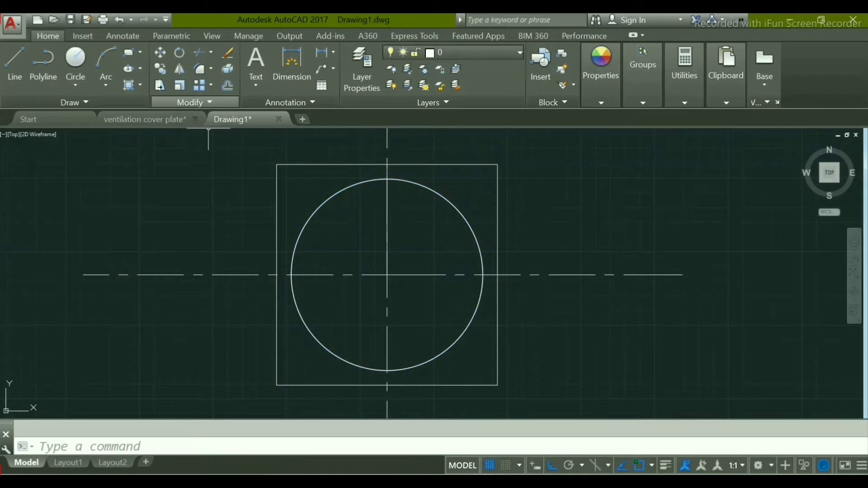
Offset the radius 65 circle inward by 9 and end the Offset command.
{"action": "left_click", "coordinate": [227, 85]}
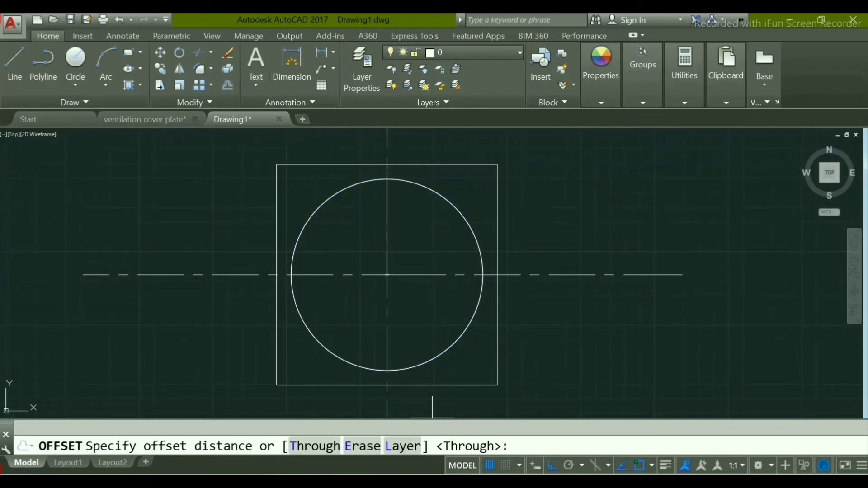
{"action": "type", "text": "9"}
{"action": "key", "text": "Return"}
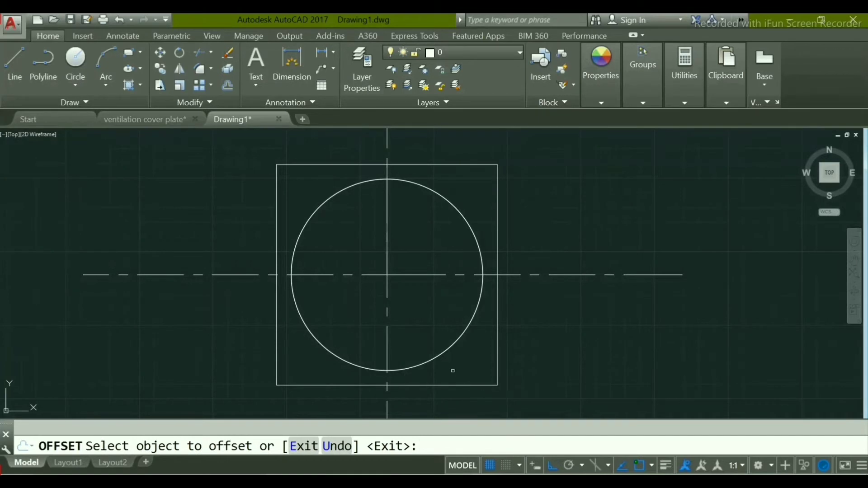
{"action": "left_click", "coordinate": [431, 360]}
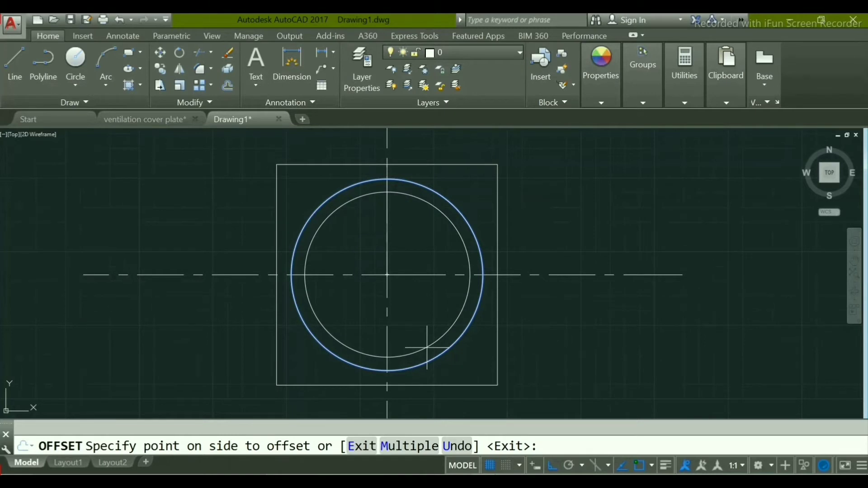
{"action": "left_click", "coordinate": [427, 348]}
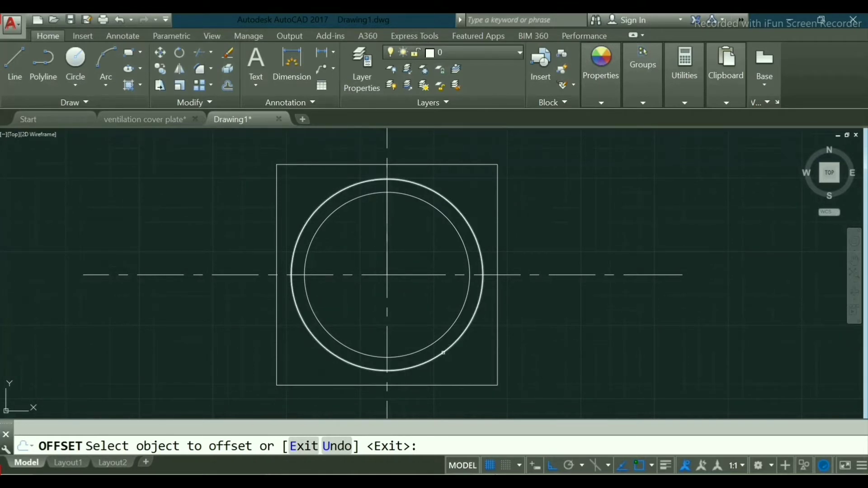
{"action": "right_click", "coordinate": [515, 322]}
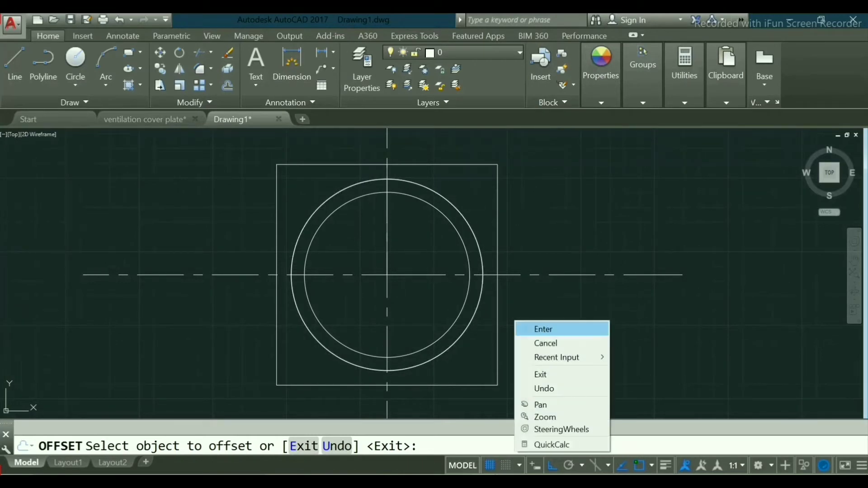
{"action": "left_click", "coordinate": [525, 328]}
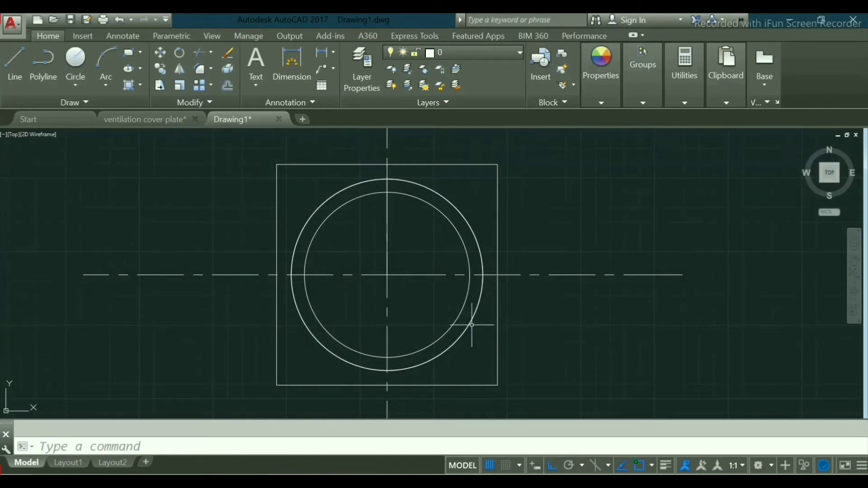
Offset the outermost circle inward by 17 to add a second inner ring, ending the Offset command.
{"action": "key", "text": "Return"}
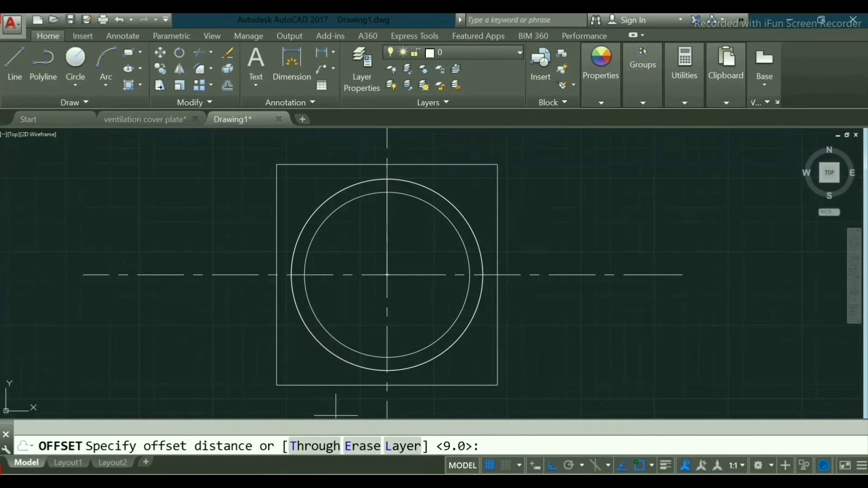
{"action": "type", "text": "17"}
{"action": "key", "text": "Return"}
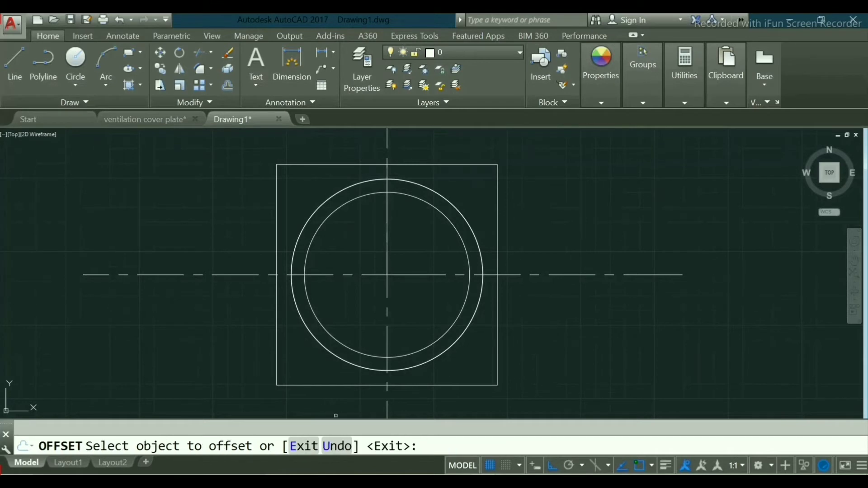
{"action": "left_click", "coordinate": [435, 357]}
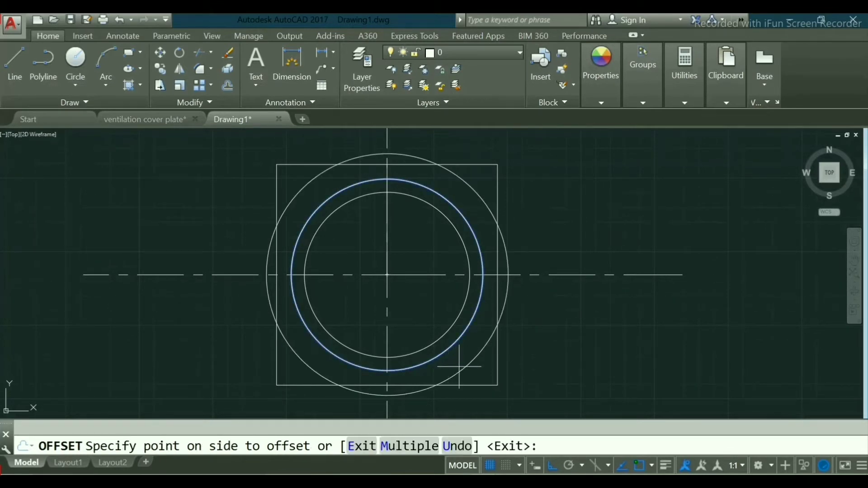
{"action": "left_click", "coordinate": [425, 351]}
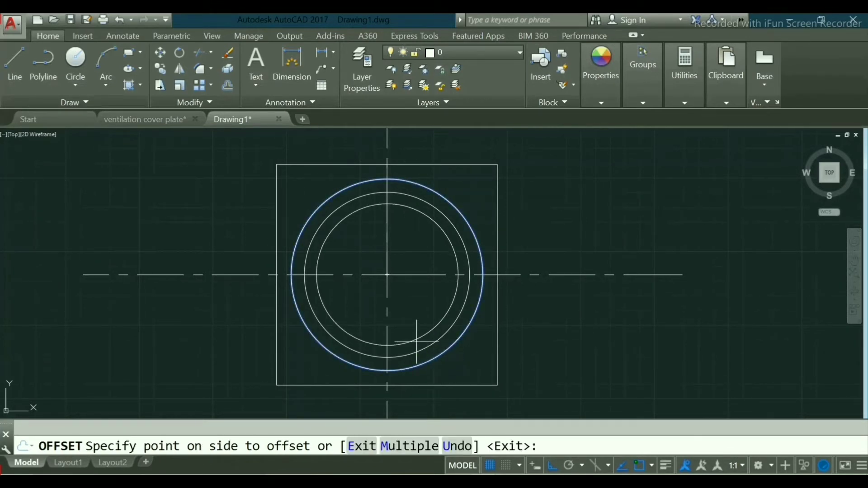
{"action": "left_click", "coordinate": [417, 342]}
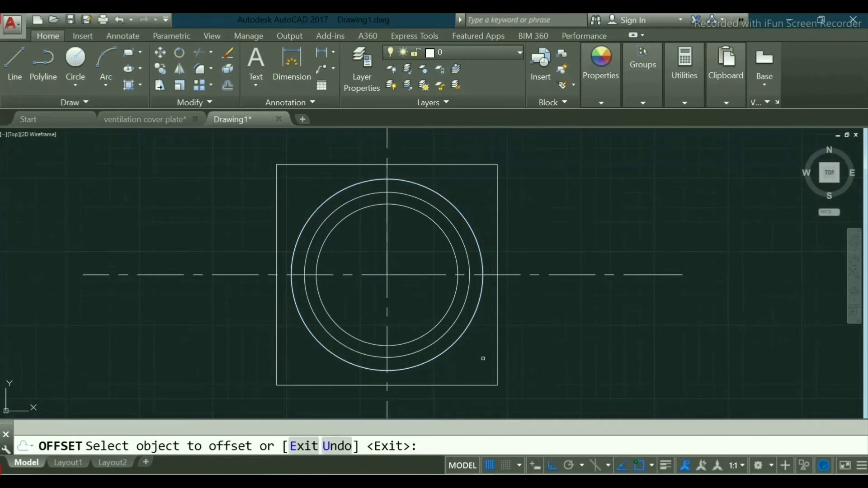
{"action": "right_click", "coordinate": [484, 228]}
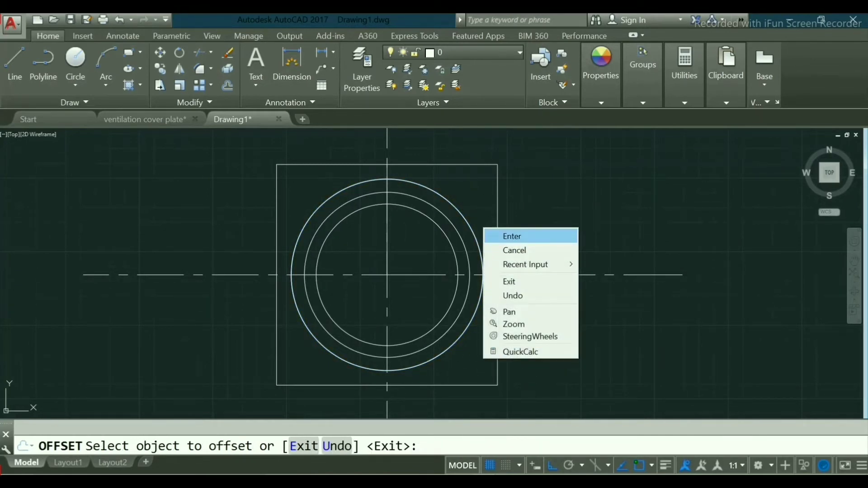
{"action": "left_click", "coordinate": [493, 235]}
Offset the outermost circle inward by 26 to add a third inner ring, ending the Offset command.
{"action": "key", "text": "Return"}
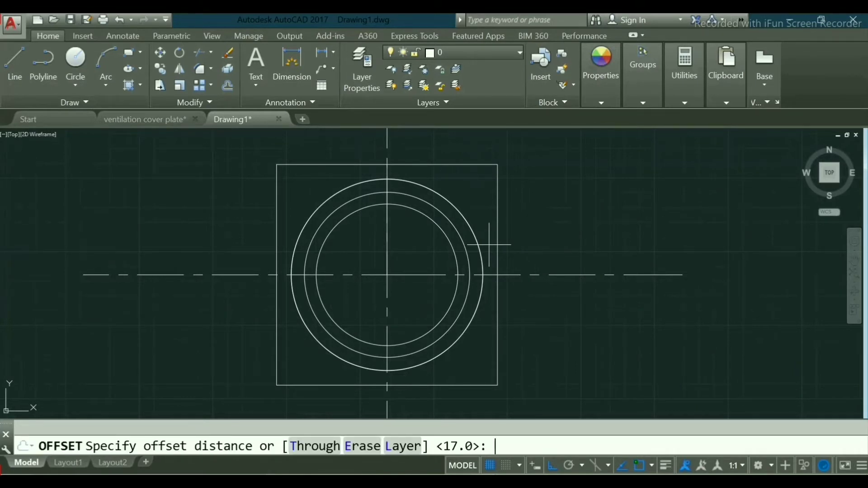
{"action": "type", "text": "26"}
{"action": "key", "text": "Return"}
{"action": "left_click", "coordinate": [474, 315]}
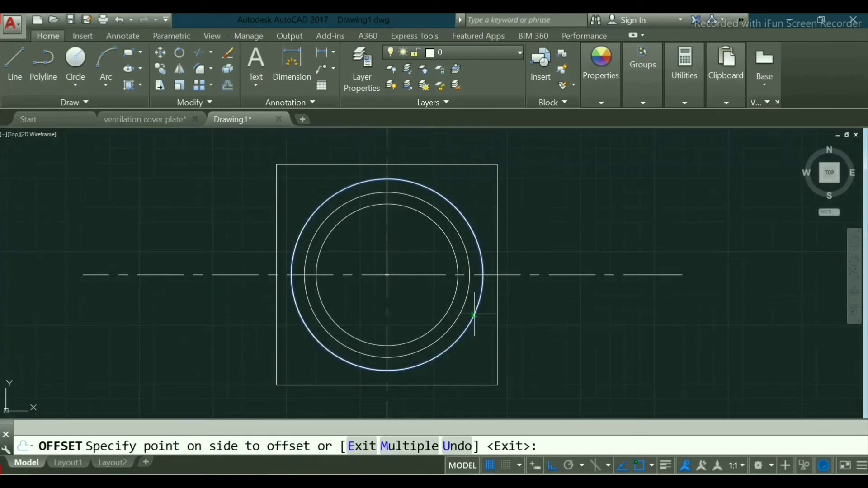
{"action": "left_click", "coordinate": [433, 307]}
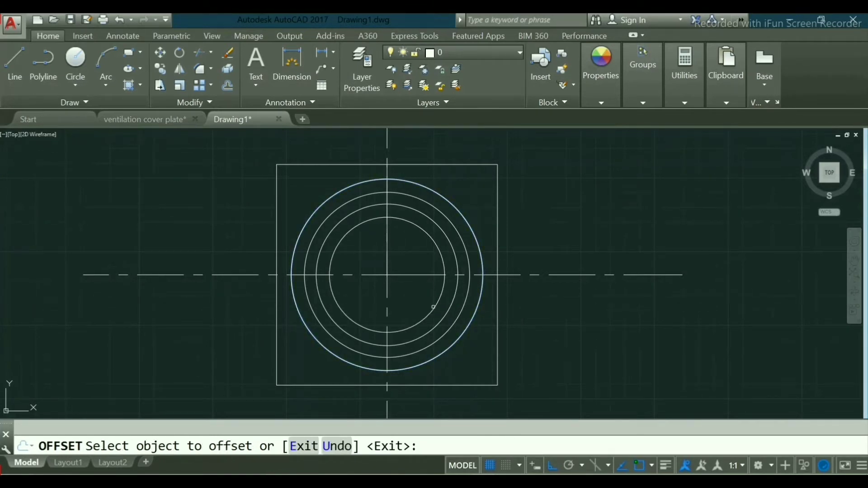
{"action": "right_click", "coordinate": [487, 354]}
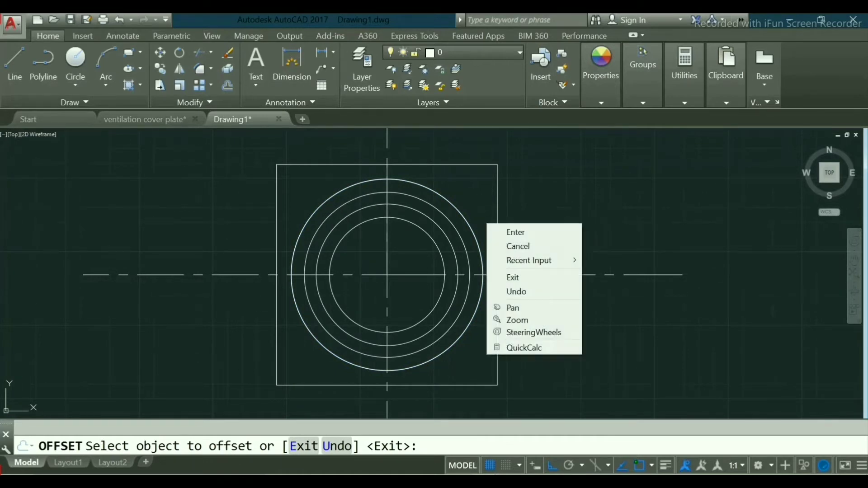
{"action": "left_click", "coordinate": [523, 233]}
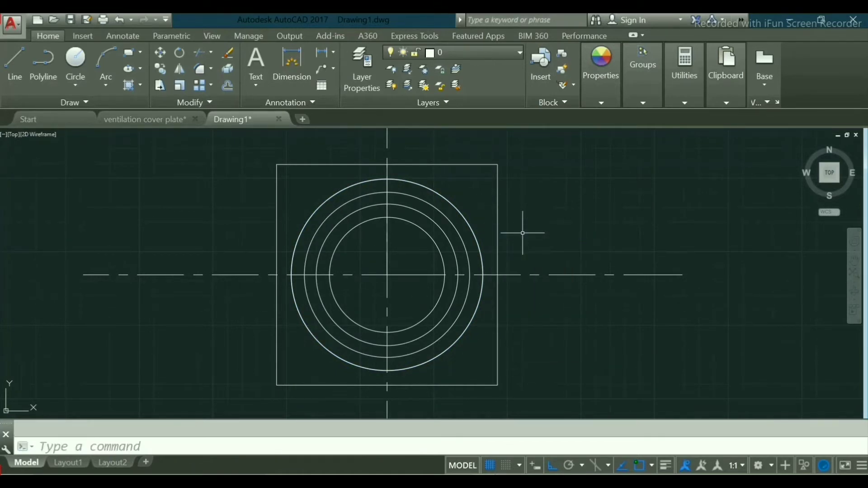
Offset the outermost circle inward by 35 to add a fourth inner ring, ending the Offset command.
{"action": "key", "text": "Return"}
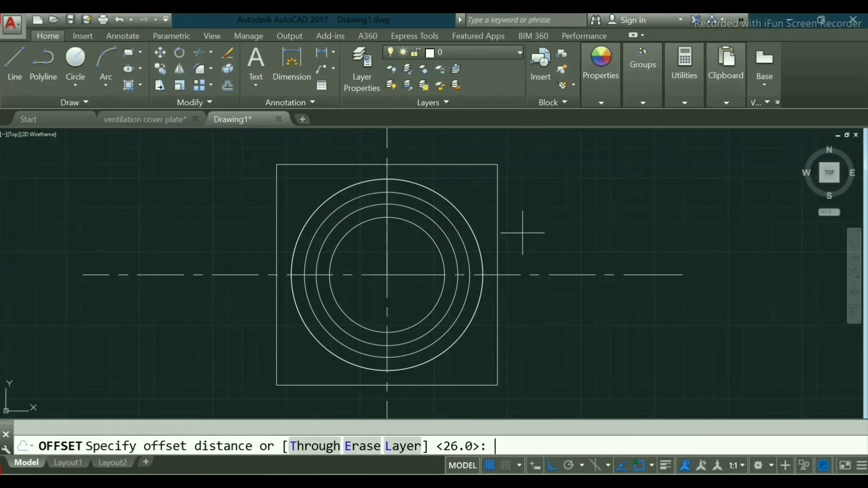
{"action": "type", "text": "35"}
{"action": "key", "text": "Return"}
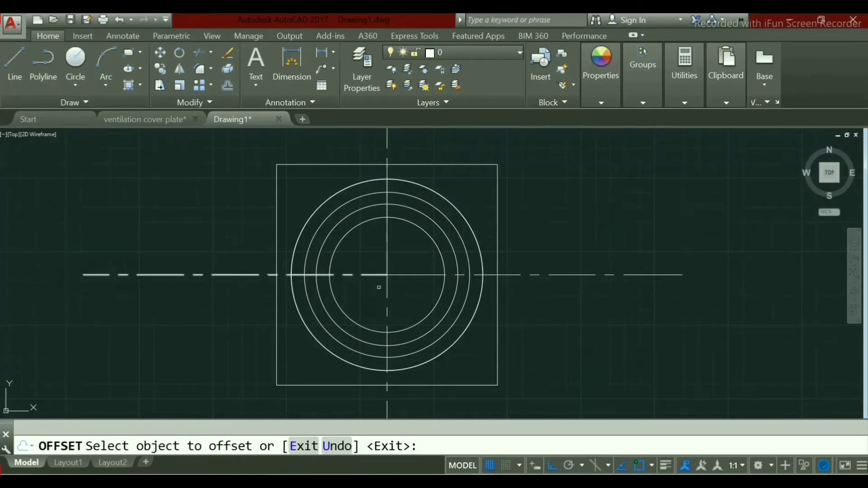
{"action": "left_click", "coordinate": [455, 343]}
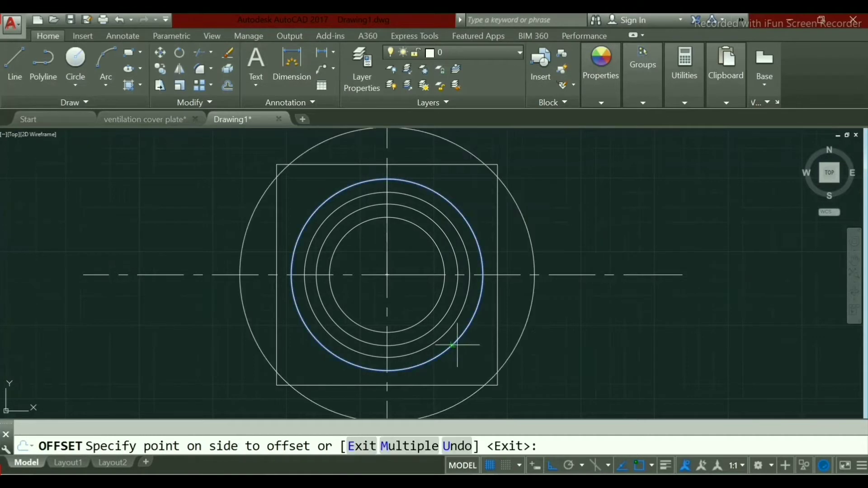
{"action": "left_click", "coordinate": [404, 312]}
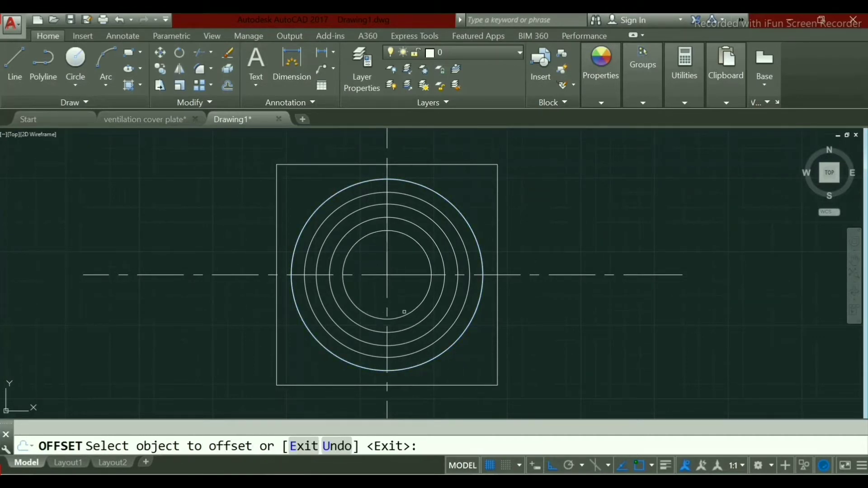
{"action": "right_click", "coordinate": [476, 360]}
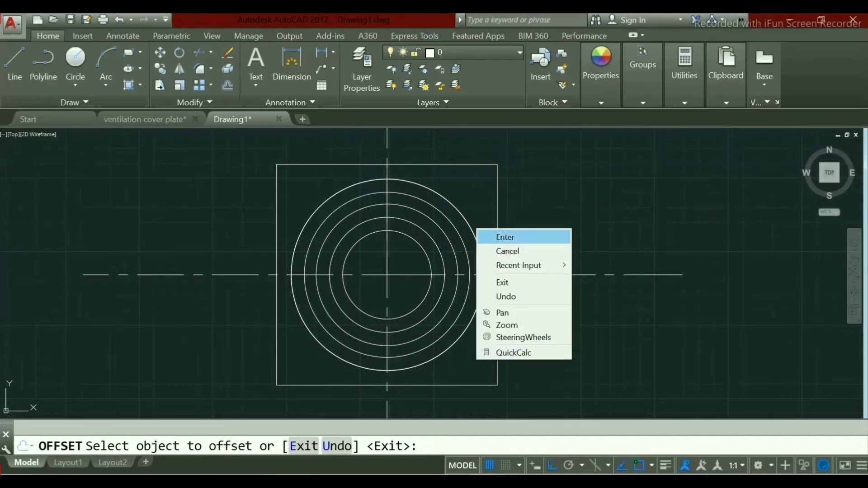
{"action": "left_click", "coordinate": [503, 234]}
Offset the outermost circle inward by 44 to add a fifth inner ring, ending the Offset command.
{"action": "key", "text": "Return"}
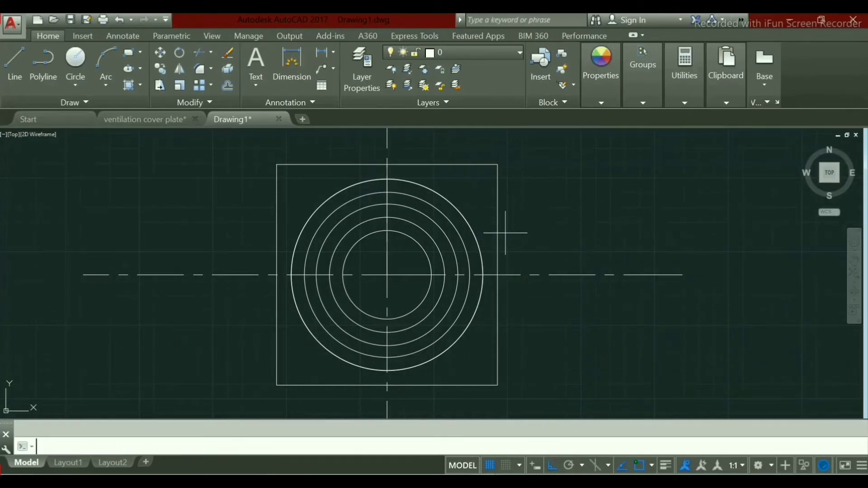
{"action": "type", "text": "44"}
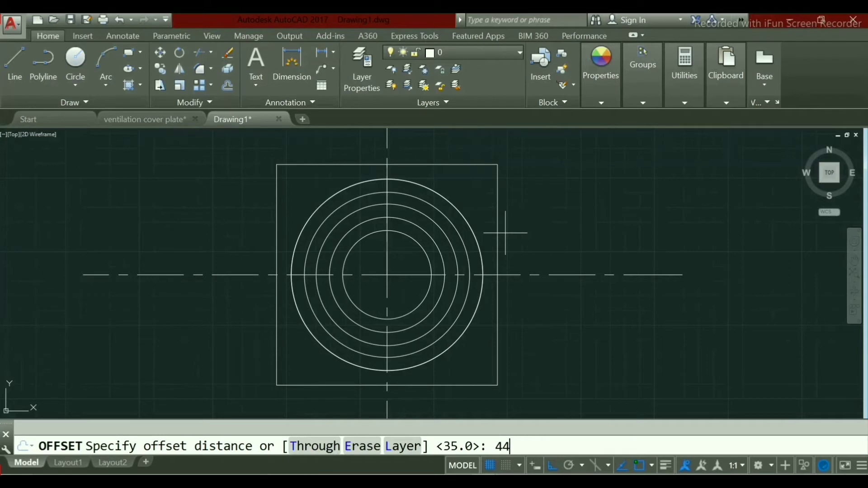
{"action": "key", "text": "Return"}
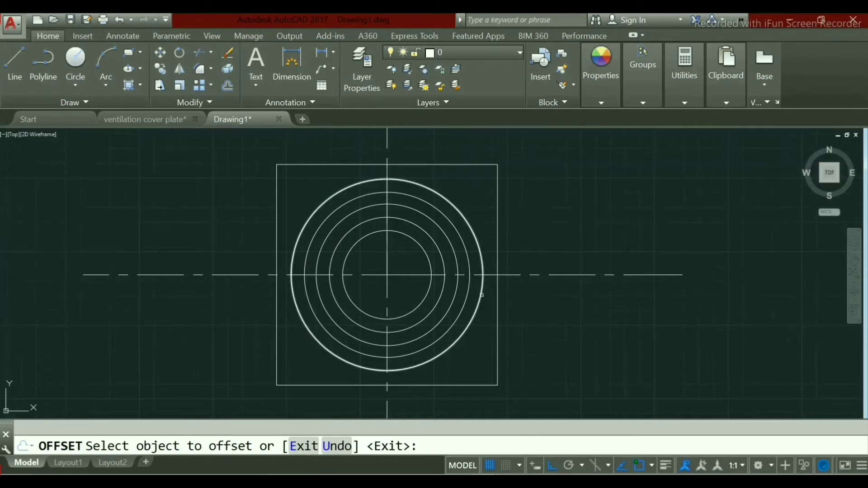
{"action": "left_click", "coordinate": [482, 294]}
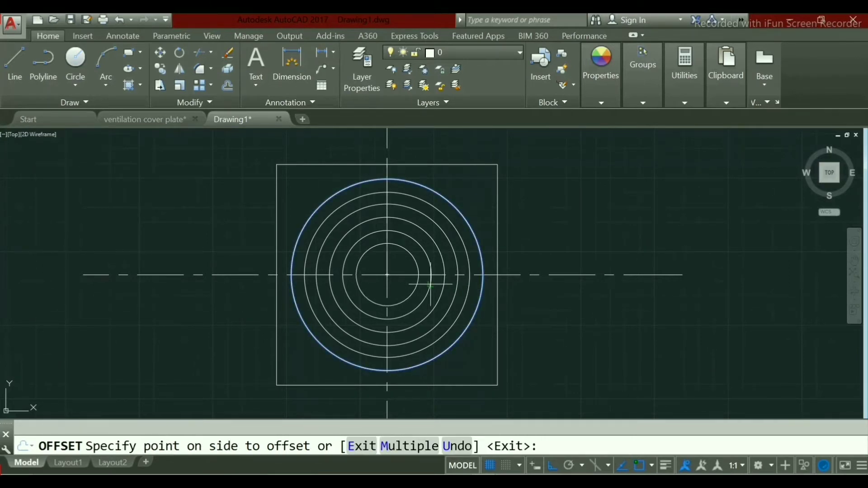
{"action": "left_click", "coordinate": [408, 284]}
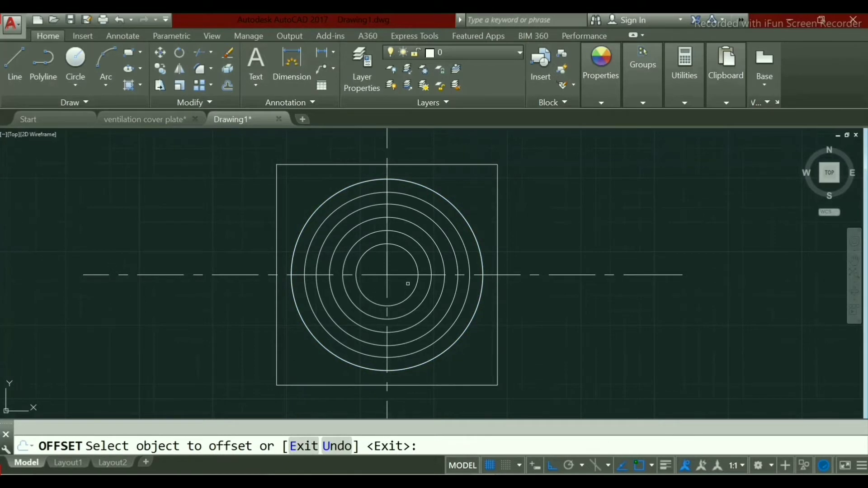
{"action": "right_click", "coordinate": [408, 284]}
{"action": "left_click", "coordinate": [412, 291]}
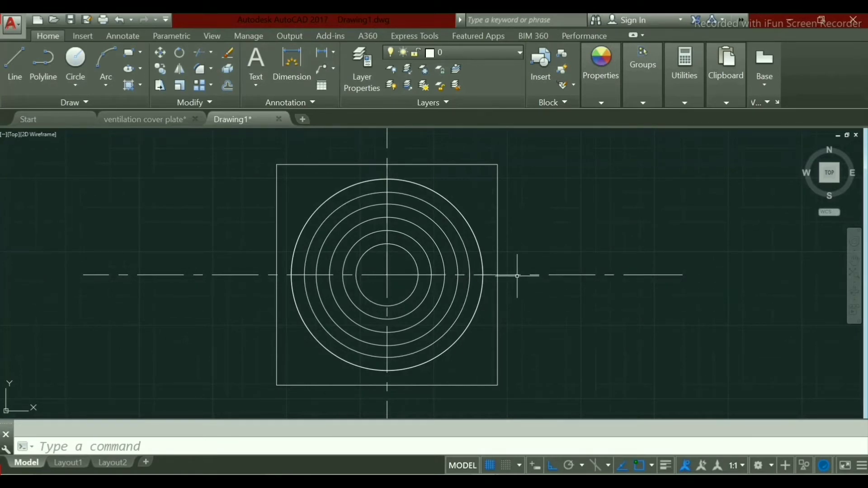
Set the colour of the right half of the horizontal centre line to Red and clear the selection.
{"action": "mouse_move", "coordinate": [516, 275]}
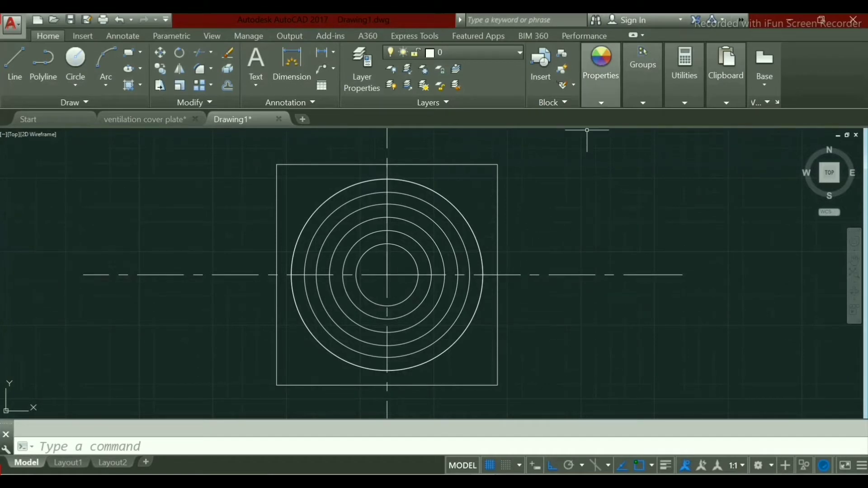
{"action": "left_click", "coordinate": [559, 223]}
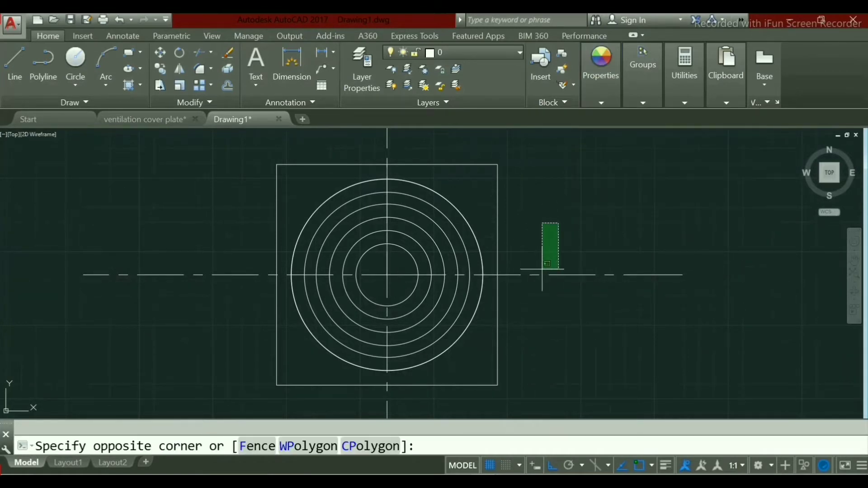
{"action": "left_click", "coordinate": [536, 275]}
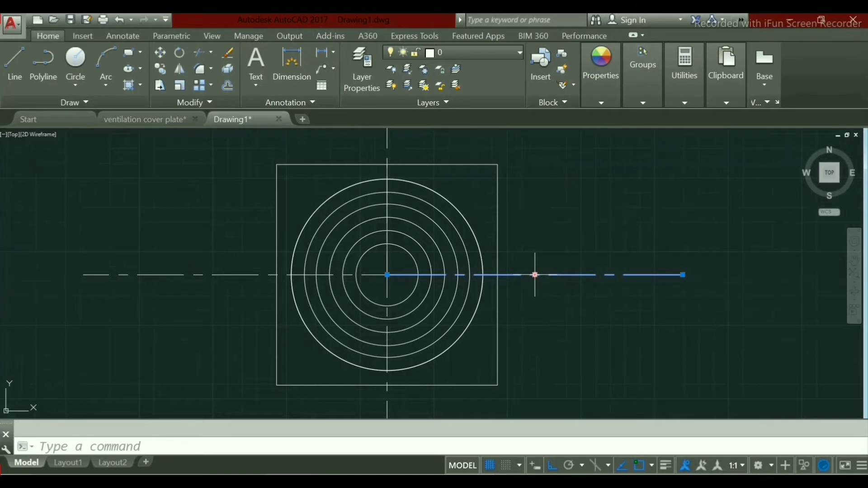
{"action": "right_click", "coordinate": [536, 275]}
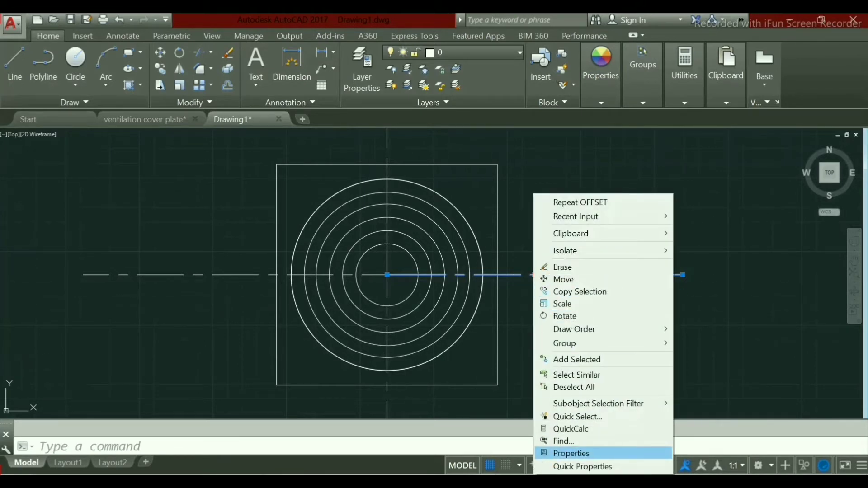
{"action": "left_click", "coordinate": [571, 453]}
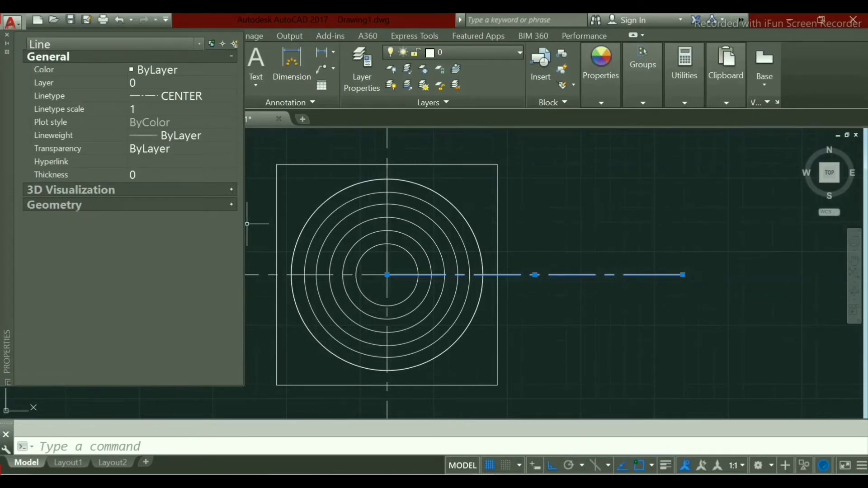
{"action": "left_click", "coordinate": [180, 69]}
{"action": "left_click", "coordinate": [232, 69]}
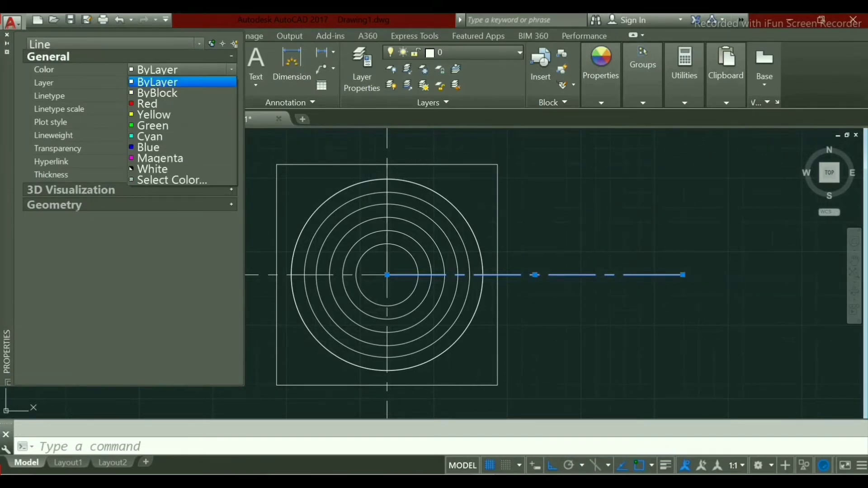
{"action": "left_click", "coordinate": [147, 104]}
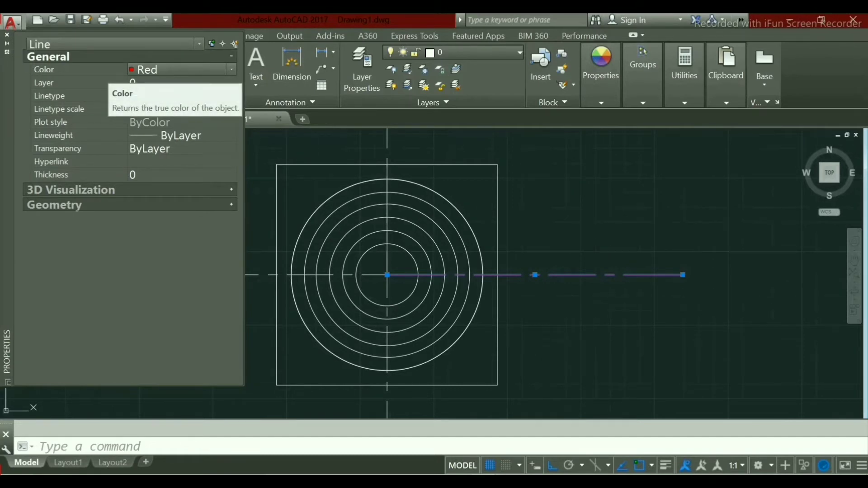
{"action": "left_click", "coordinate": [6, 35]}
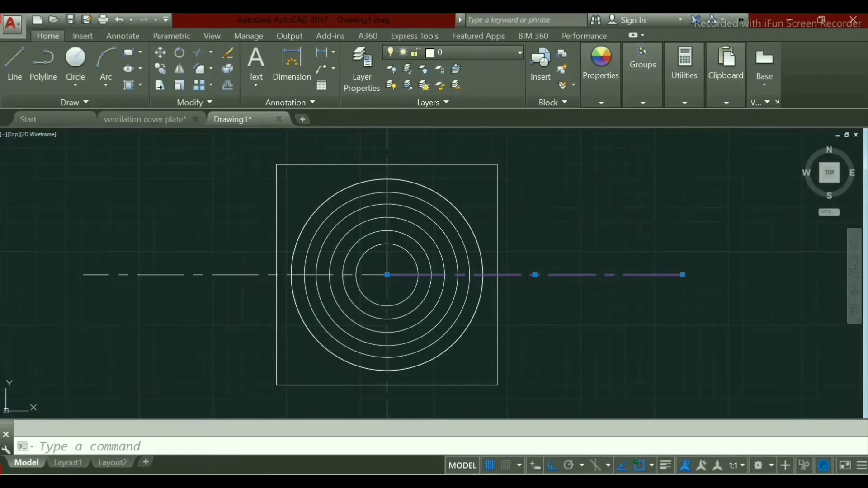
{"action": "key", "text": "Escape"}
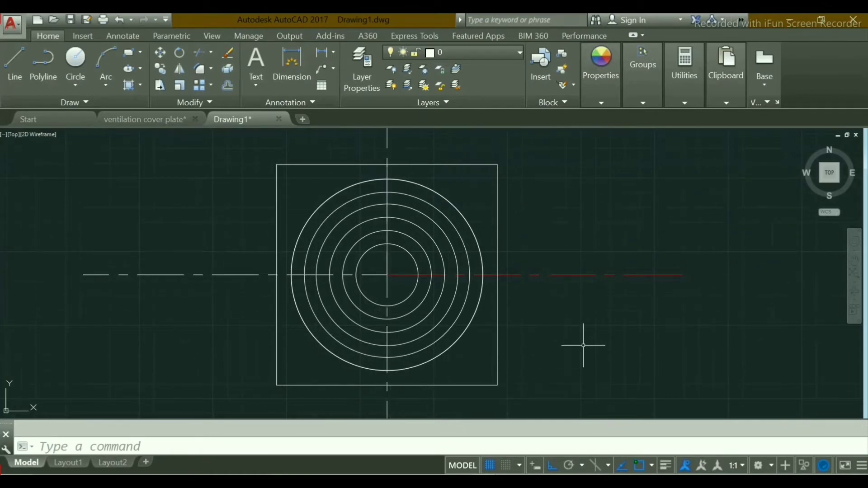
Match the red centre line's properties onto the vertical centre line and the left half of the horizontal centre line.
{"action": "type", "text": "m"}
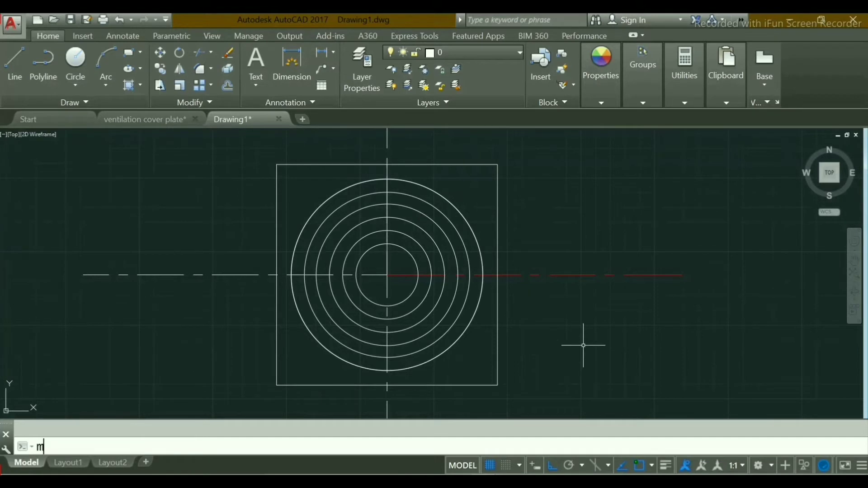
{"action": "type", "text": "a"}
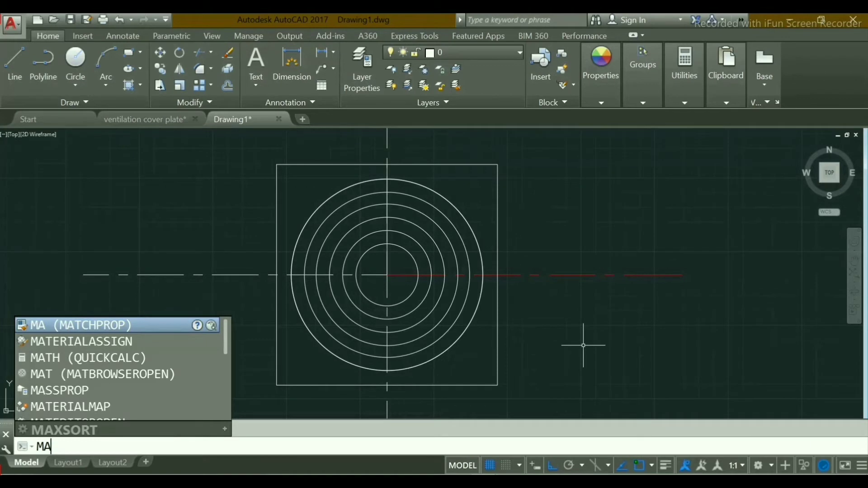
{"action": "key", "text": "Return"}
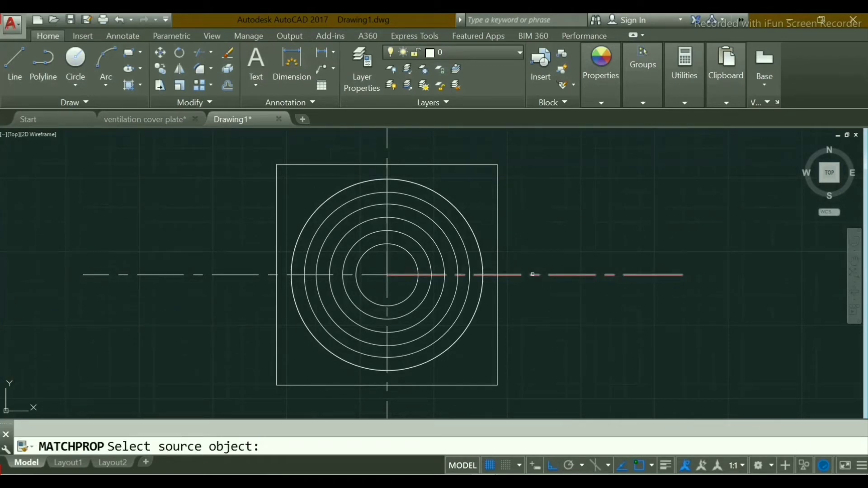
{"action": "left_click", "coordinate": [533, 274]}
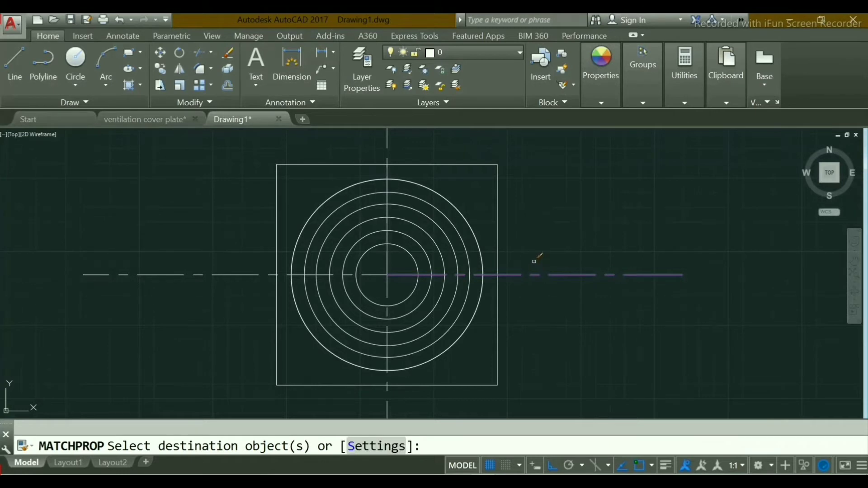
{"action": "left_click", "coordinate": [387, 142]}
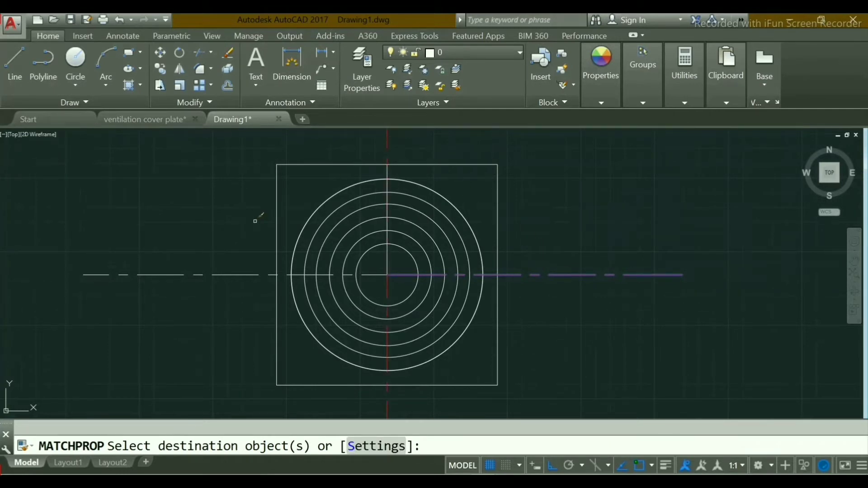
{"action": "left_click", "coordinate": [214, 273]}
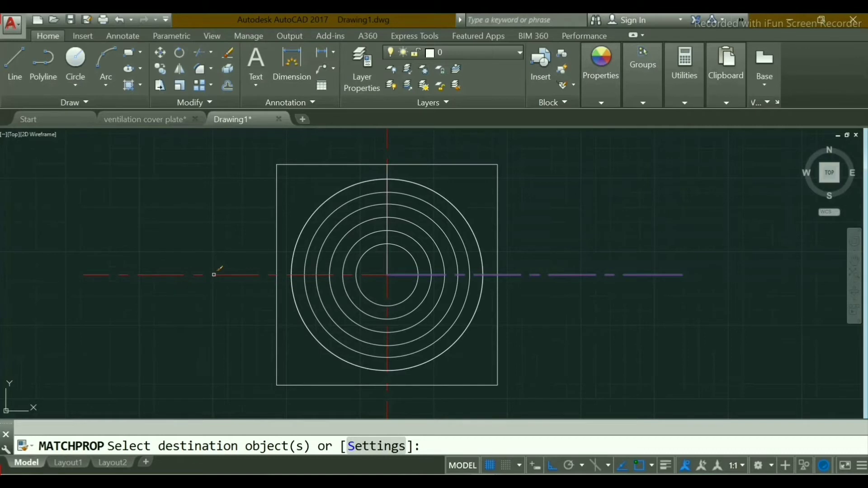
{"action": "right_click", "coordinate": [230, 234]}
{"action": "left_click", "coordinate": [252, 243]}
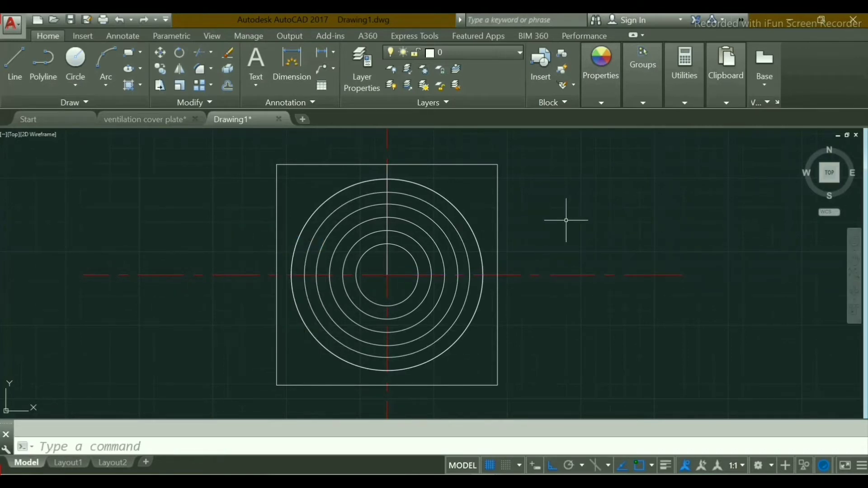
Offset both segments of the square outline's right edge and its bottom edge inward by 2.5.
{"action": "scroll", "coordinate": [566, 220], "scroll_direction": "down", "scroll_amount": 4}
{"action": "scroll", "coordinate": [536, 266], "scroll_direction": "up", "scroll_amount": 2}
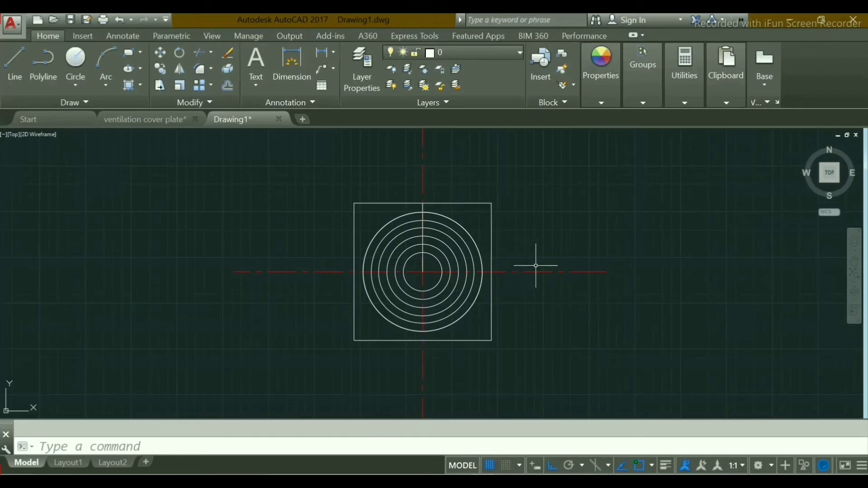
{"action": "scroll", "coordinate": [536, 266], "scroll_direction": "up", "scroll_amount": 2}
{"action": "mouse_move", "coordinate": [526, 275]}
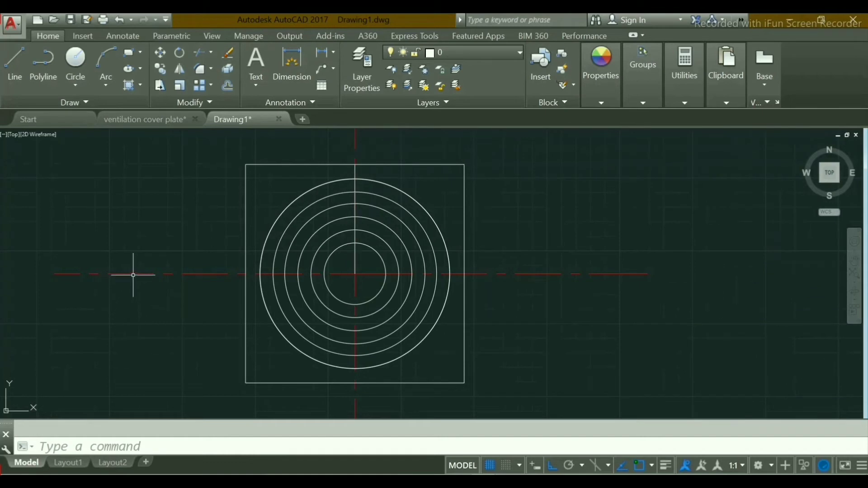
{"action": "mouse_move", "coordinate": [133, 274]}
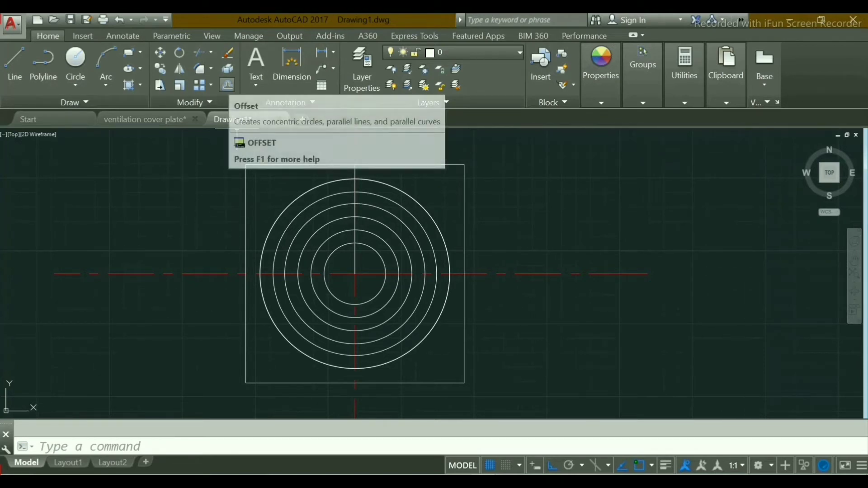
{"action": "left_click", "coordinate": [227, 85]}
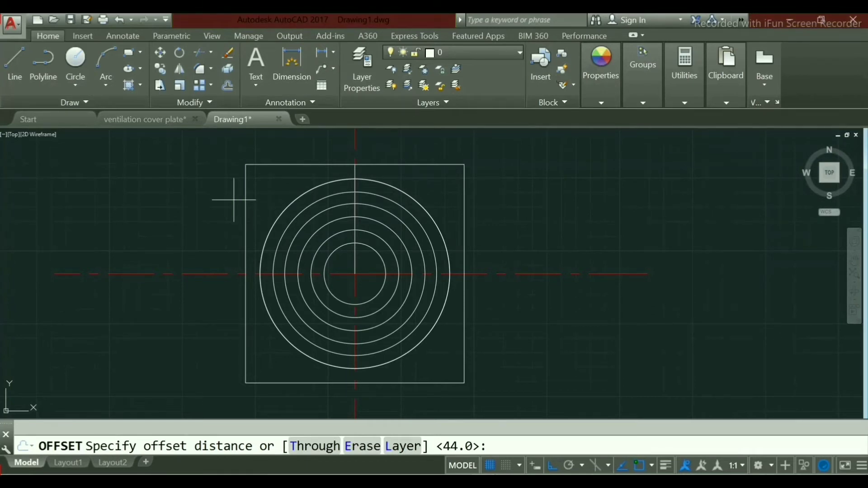
{"action": "type", "text": "2.5"}
{"action": "key", "text": "Return"}
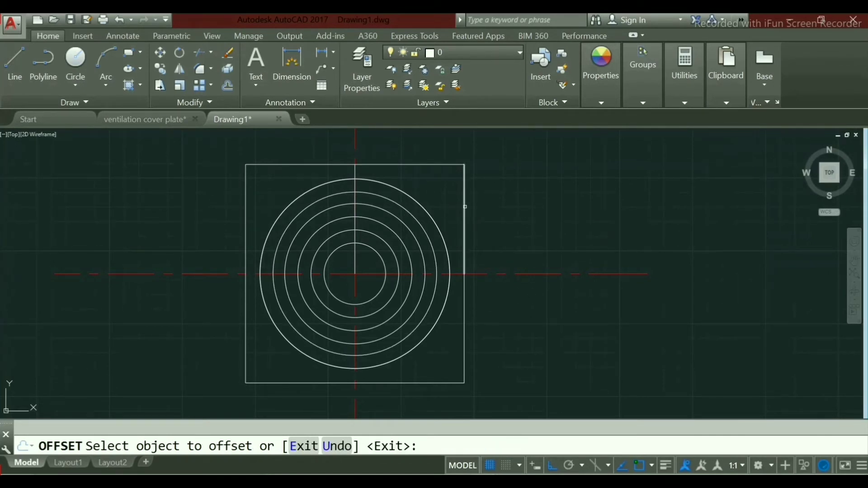
{"action": "left_click", "coordinate": [465, 206]}
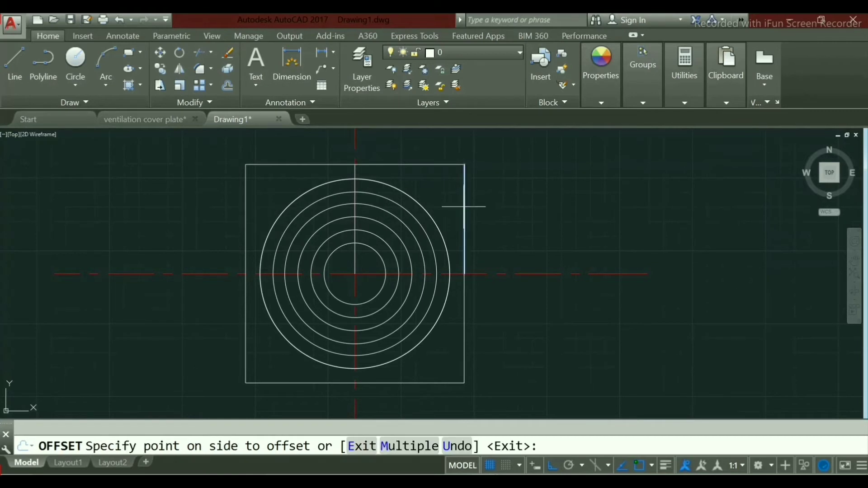
{"action": "left_click", "coordinate": [457, 207]}
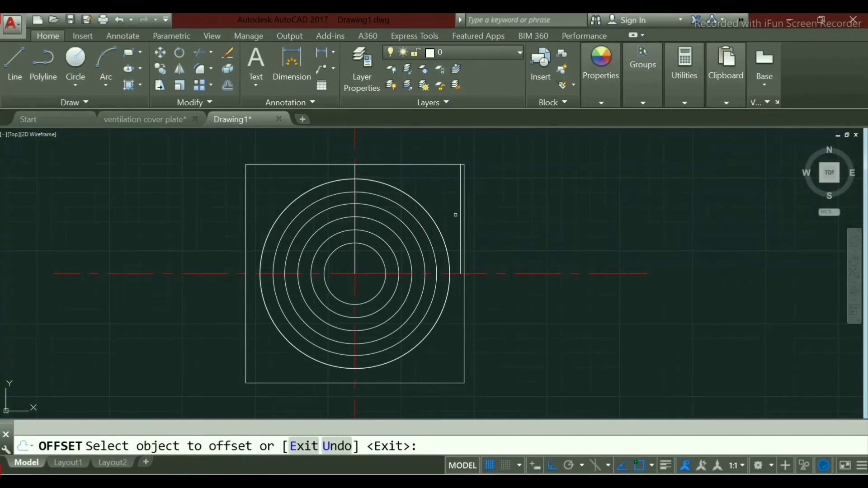
{"action": "left_click", "coordinate": [465, 284]}
{"action": "left_click", "coordinate": [457, 287]}
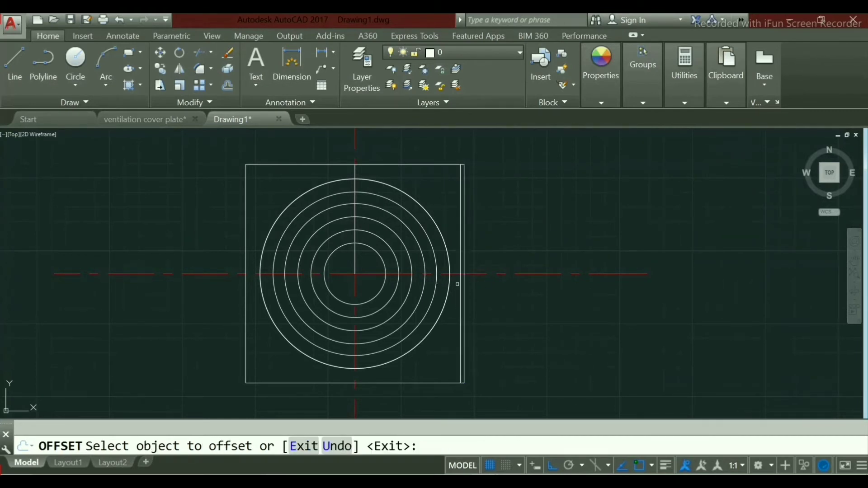
{"action": "left_click", "coordinate": [399, 383]}
{"action": "left_click", "coordinate": [396, 378]}
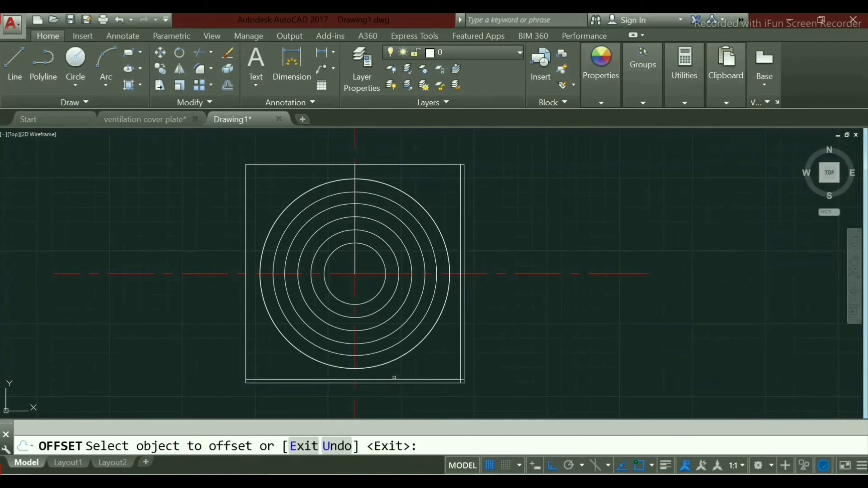
Offset the square outline's left edge and both segments of its top edge inward by 2.5, ending the Offset command.
{"action": "left_click", "coordinate": [246, 361]}
{"action": "left_click", "coordinate": [256, 362]}
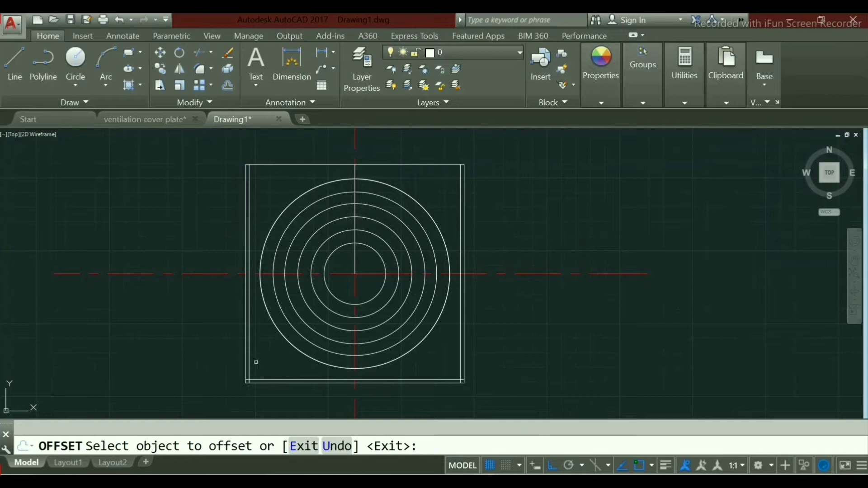
{"action": "left_click", "coordinate": [282, 164]}
{"action": "left_click", "coordinate": [278, 174]}
{"action": "left_click", "coordinate": [359, 164]}
{"action": "left_click", "coordinate": [370, 174]}
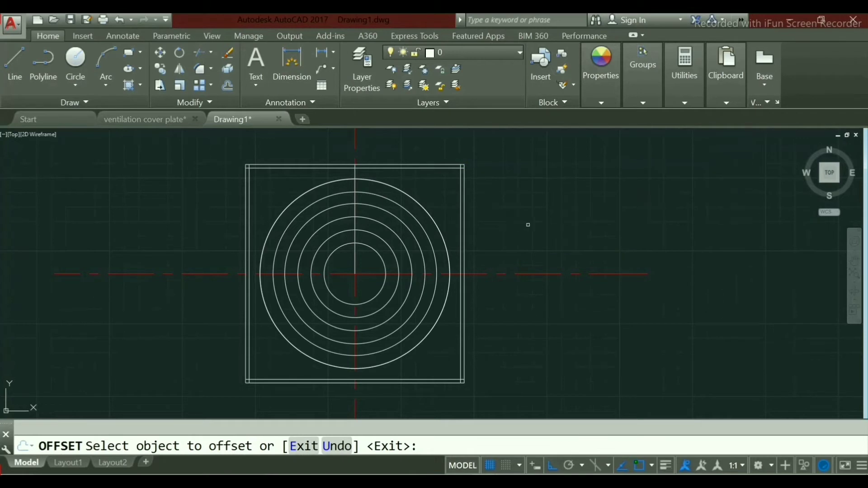
{"action": "key", "text": "Return"}
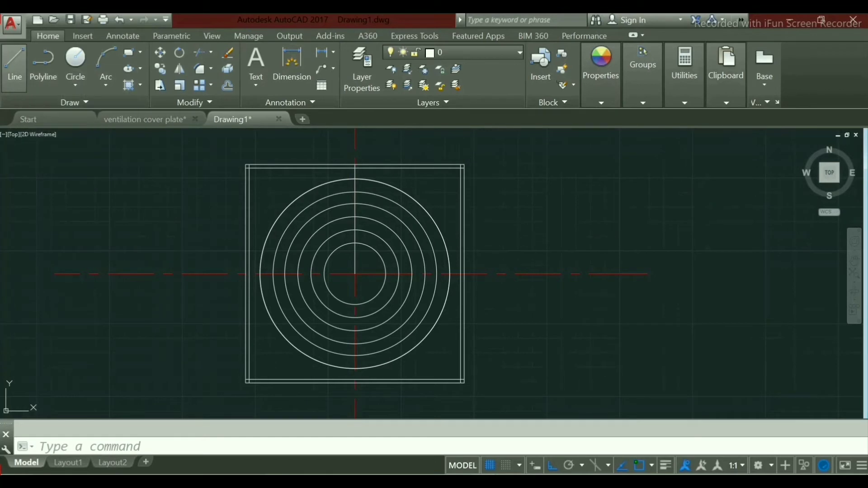
Draw a 15-unit vertical line upward from the midpoint of the square's outer top edge and end the Line command.
{"action": "left_click", "coordinate": [14, 63]}
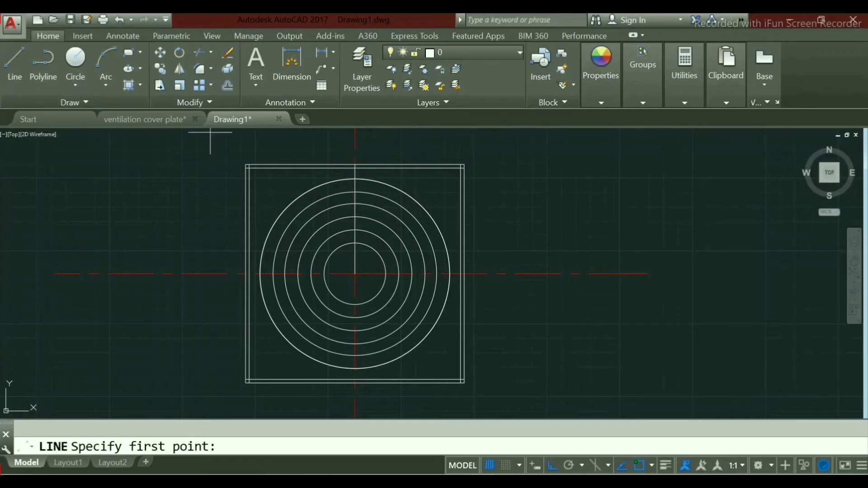
{"action": "left_click", "coordinate": [355, 164]}
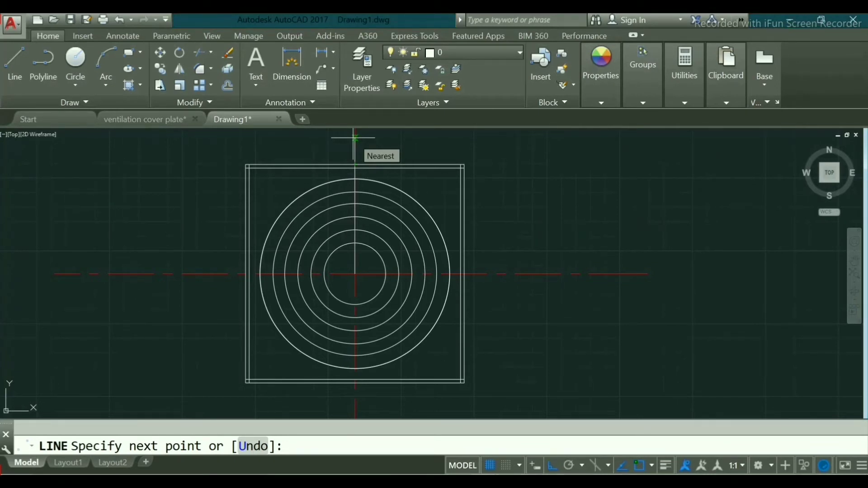
{"action": "type", "text": "15"}
{"action": "key", "text": "Return"}
{"action": "scroll", "coordinate": [339, 170], "scroll_direction": "up", "scroll_amount": 5}
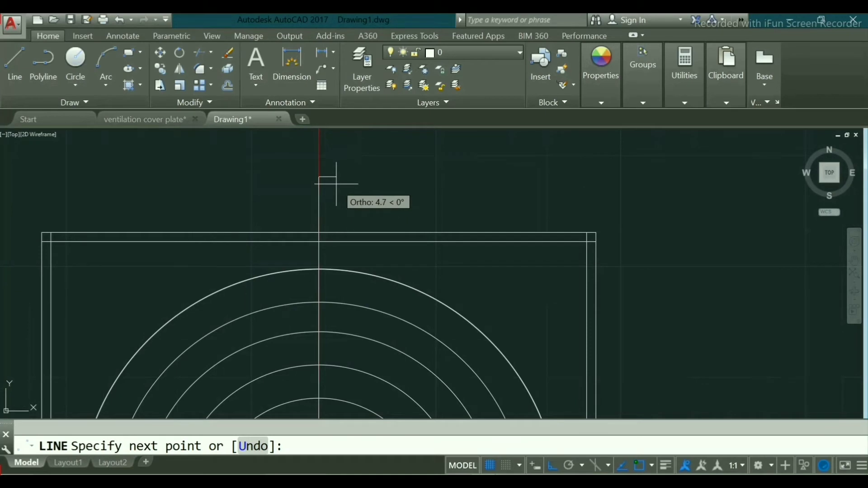
{"action": "key", "text": "Escape"}
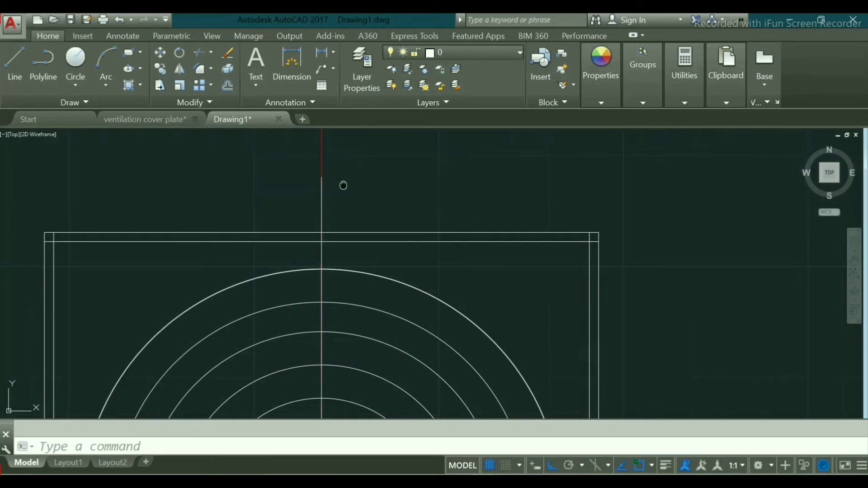
Draw a circle of diameter 25 centred on the upper end of the 15-unit line.
{"action": "middle_click_drag", "start_coordinate": [341, 186], "coordinate": [378, 163]}
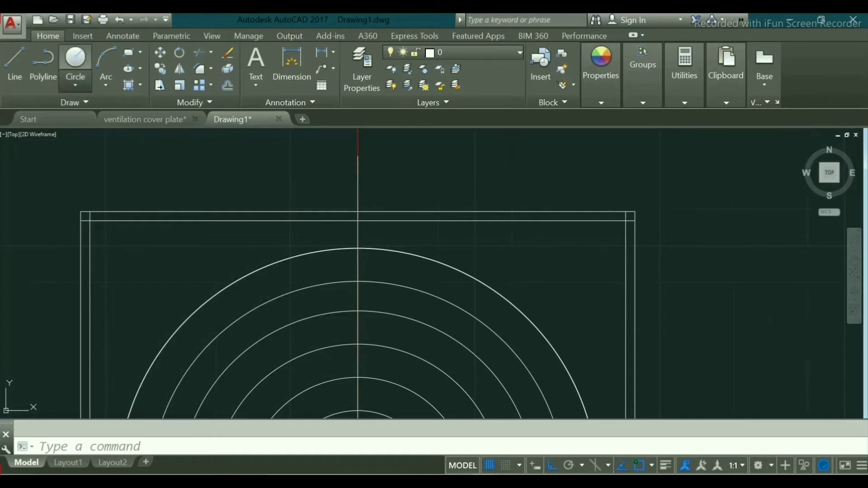
{"action": "left_click", "coordinate": [75, 85]}
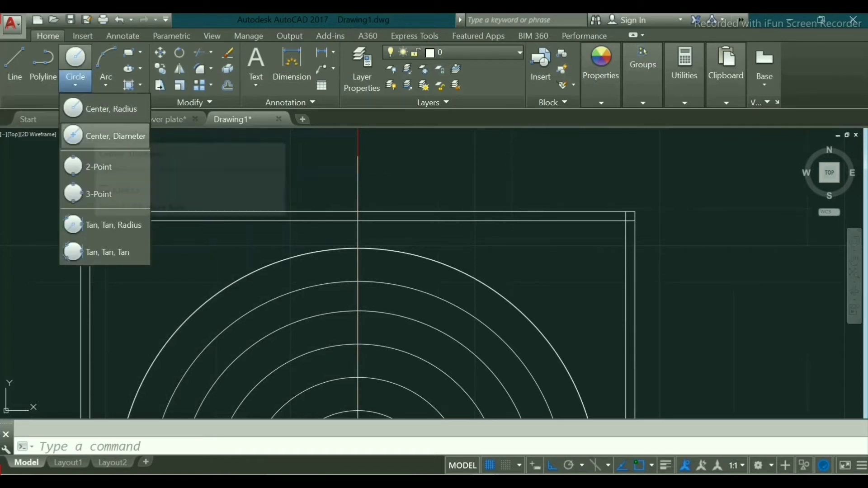
{"action": "left_click", "coordinate": [109, 136]}
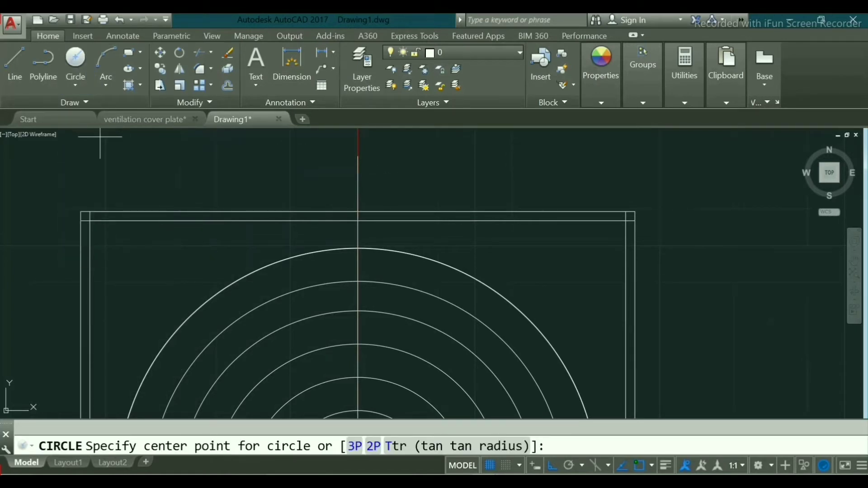
{"action": "left_click", "coordinate": [358, 156]}
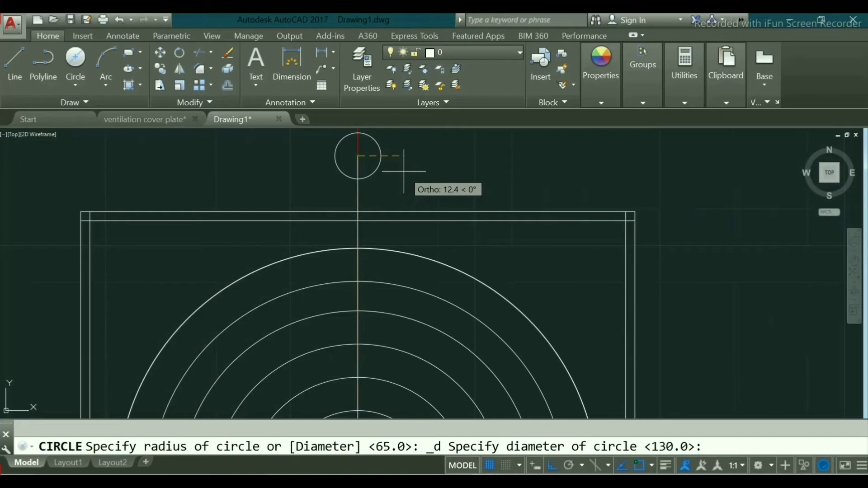
{"action": "type", "text": "25"}
{"action": "key", "text": "Return"}
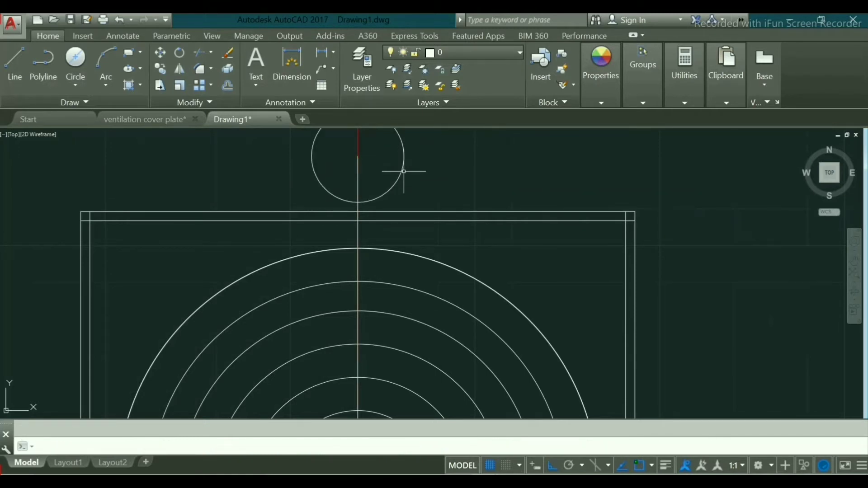
Draw a circle of radius 13 on the same centre and delete the 25-diameter circle.
{"action": "middle_click_drag", "start_coordinate": [404, 171], "coordinate": [370, 209]}
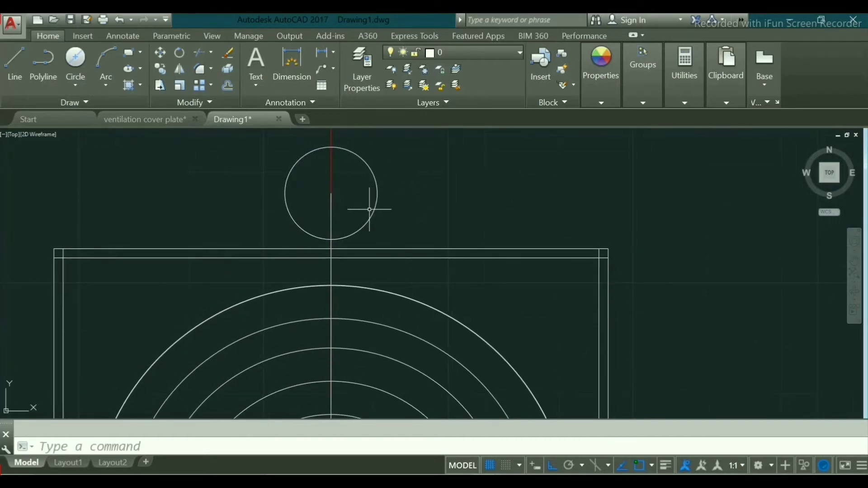
{"action": "key", "text": "Return"}
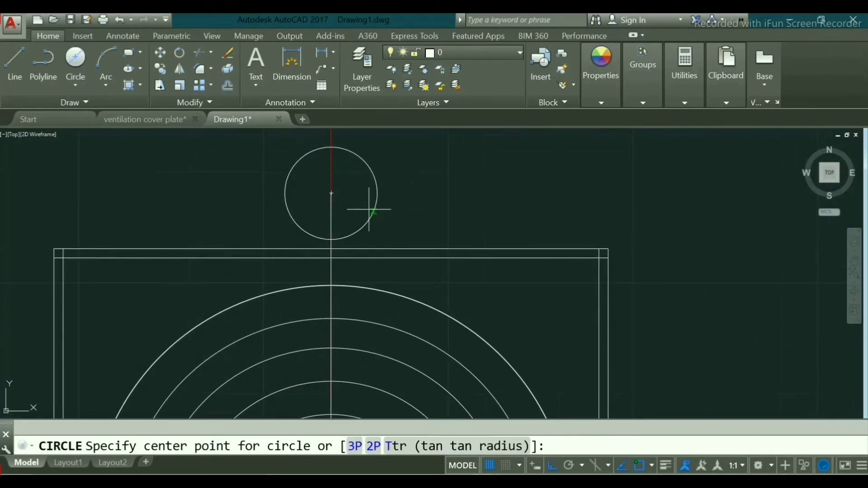
{"action": "left_click", "coordinate": [332, 194]}
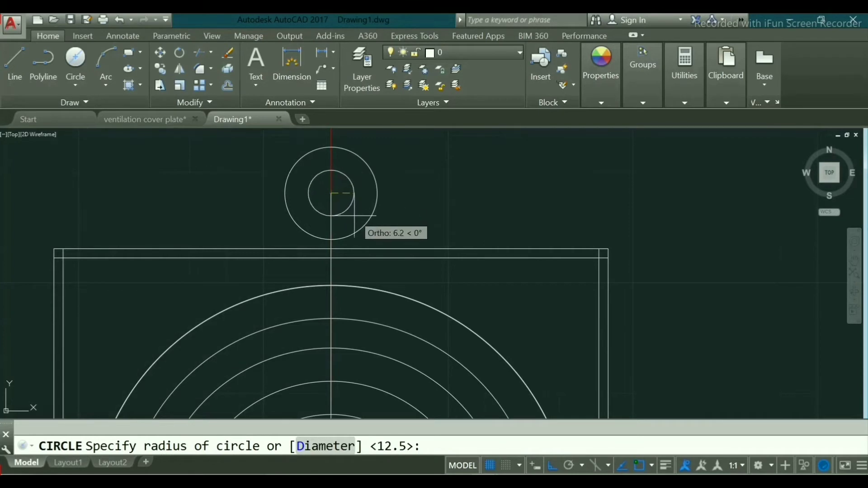
{"action": "type", "text": "13"}
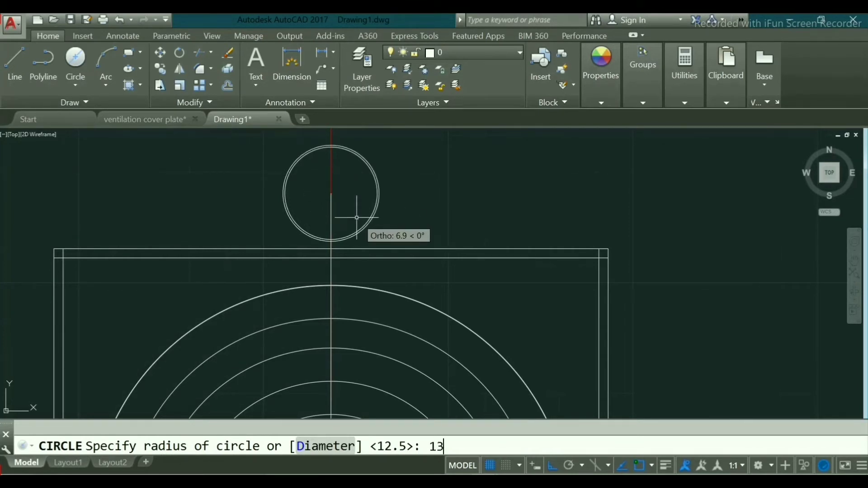
{"action": "key", "text": "Return"}
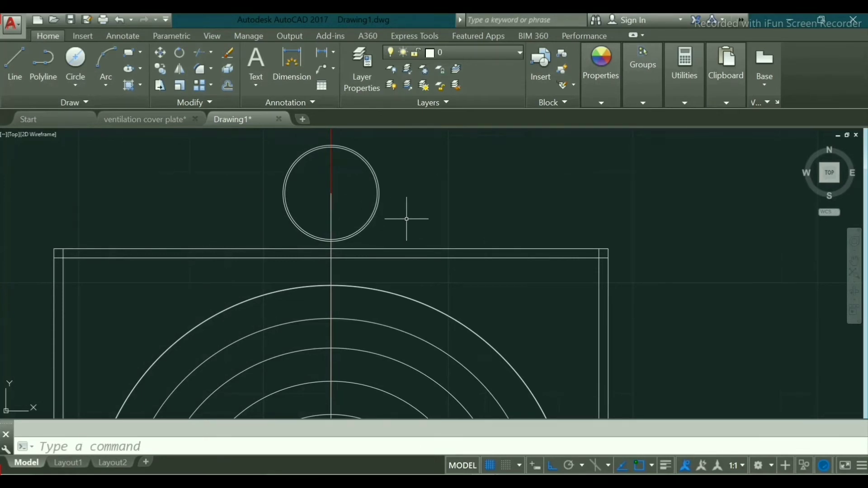
{"action": "left_click", "coordinate": [372, 214]}
{"action": "key", "text": "Escape"}
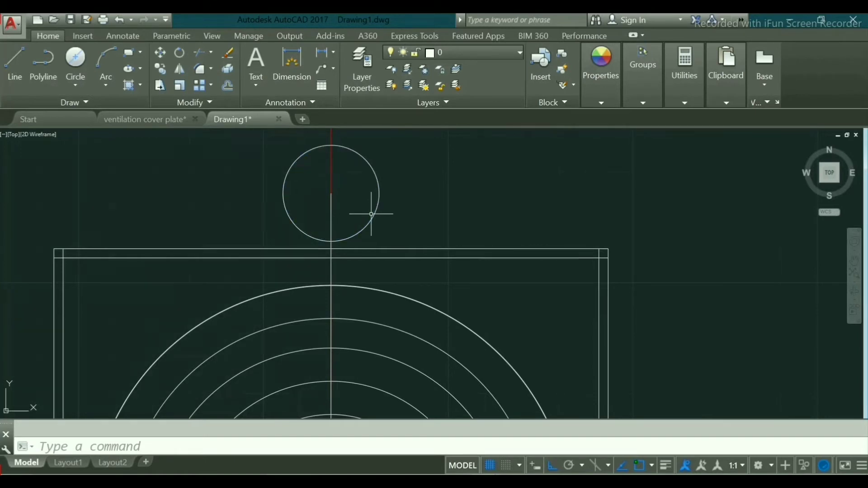
Draw a concentric circle of diameter 13 inside the 13-radius circle above the square.
{"action": "left_click", "coordinate": [75, 58]}
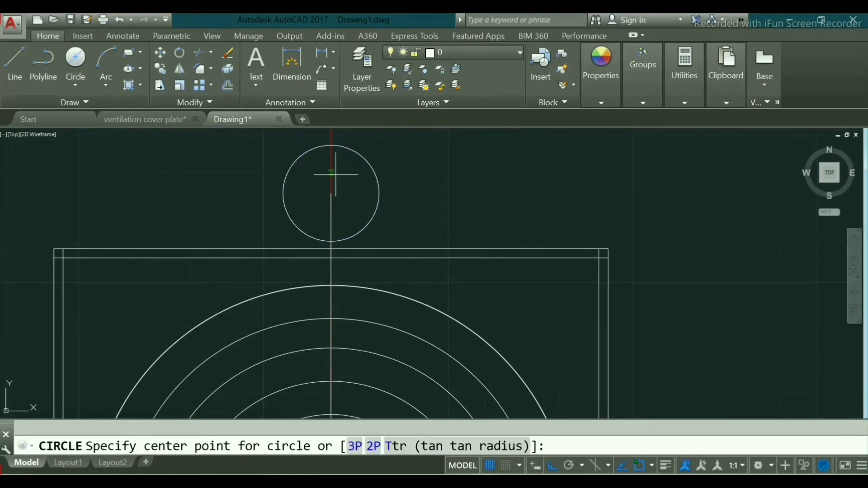
{"action": "left_click", "coordinate": [331, 193]}
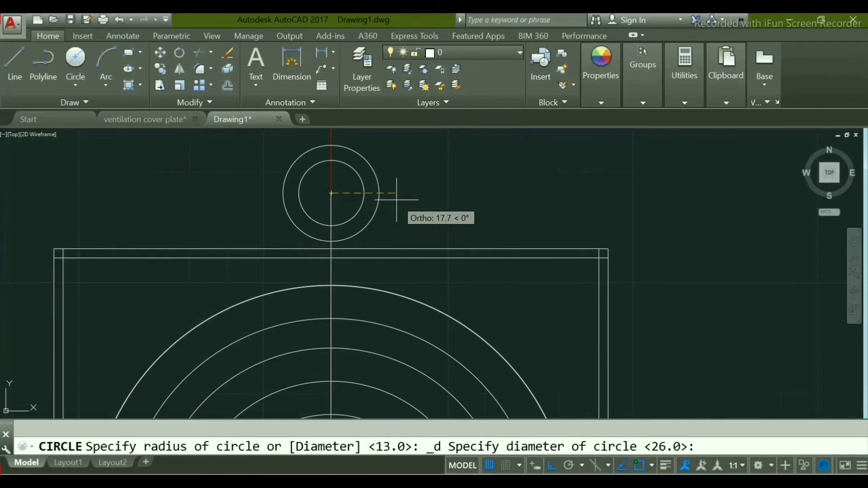
{"action": "type", "text": "13"}
{"action": "key", "text": "Return"}
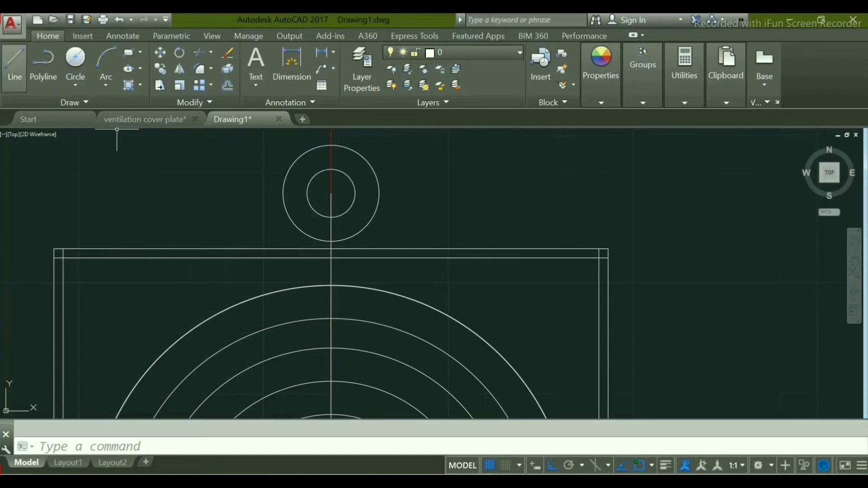
Draw vertical lines from the right and left quadrants of the 13-radius circle down to the square's outer top edge.
{"action": "left_click", "coordinate": [14, 64]}
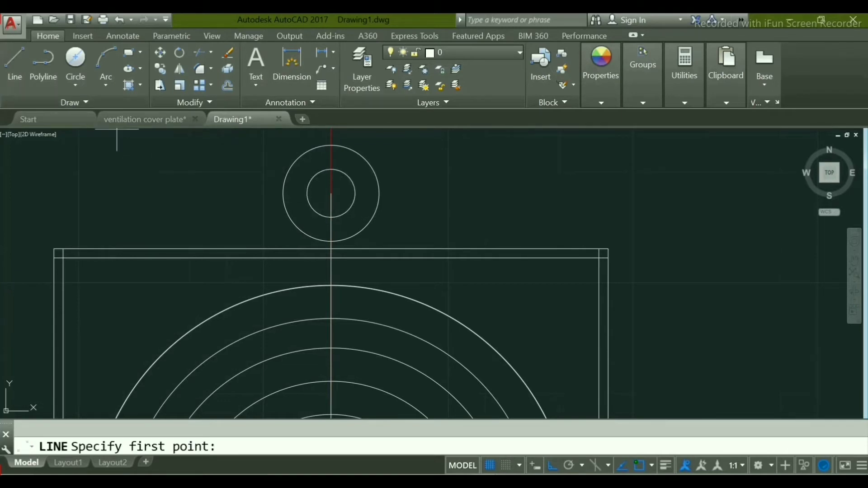
{"action": "left_click", "coordinate": [379, 193]}
{"action": "right_click", "coordinate": [380, 249]}
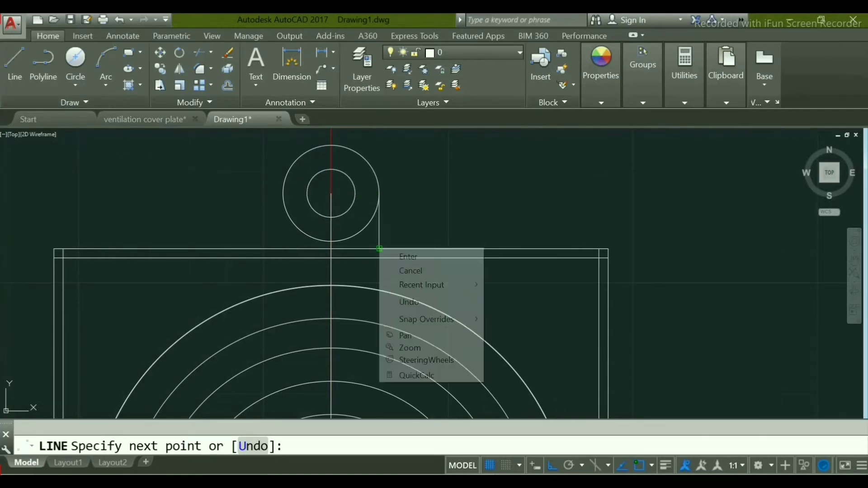
{"action": "left_click", "coordinate": [407, 257]}
{"action": "left_click", "coordinate": [15, 64]}
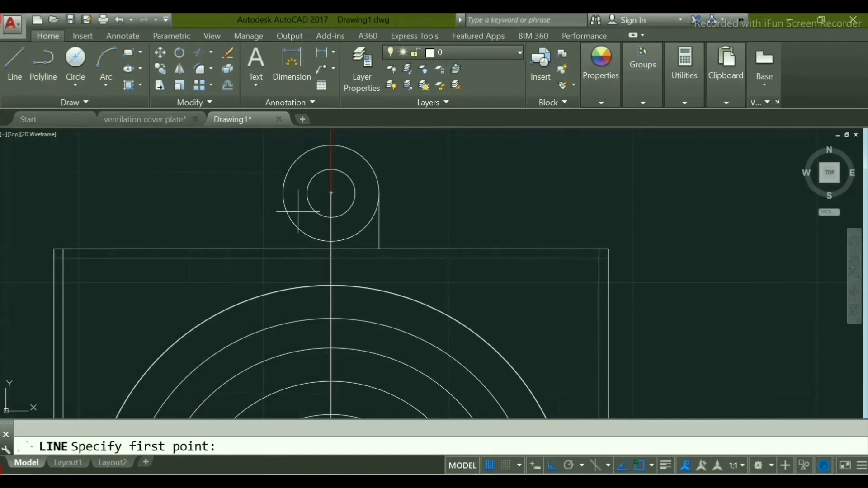
{"action": "left_click", "coordinate": [283, 193]}
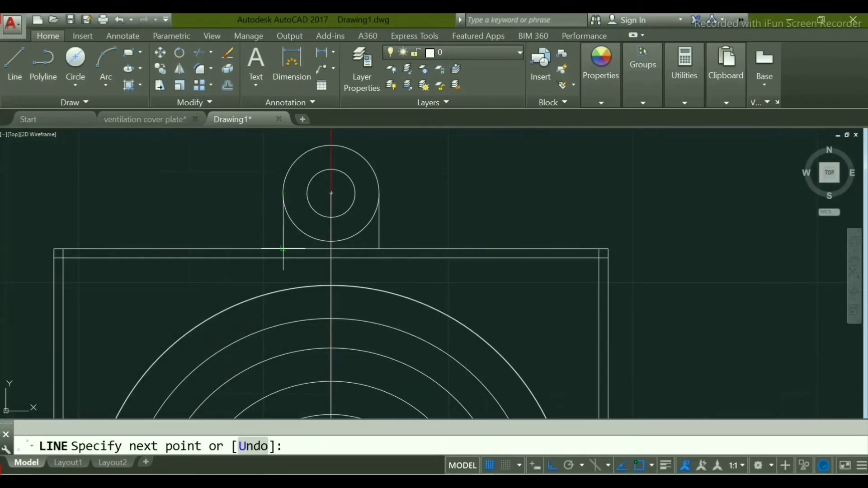
{"action": "left_click", "coordinate": [283, 249]}
{"action": "right_click", "coordinate": [283, 248]}
{"action": "left_click", "coordinate": [302, 254]}
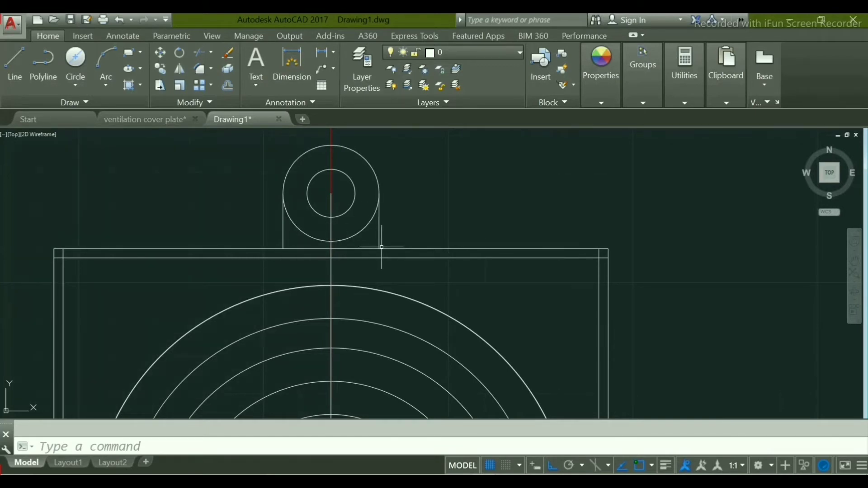
Trim the lug circle's lower arc and the square's outer top edge between the two vertical lines.
{"action": "type", "text": "tr"}
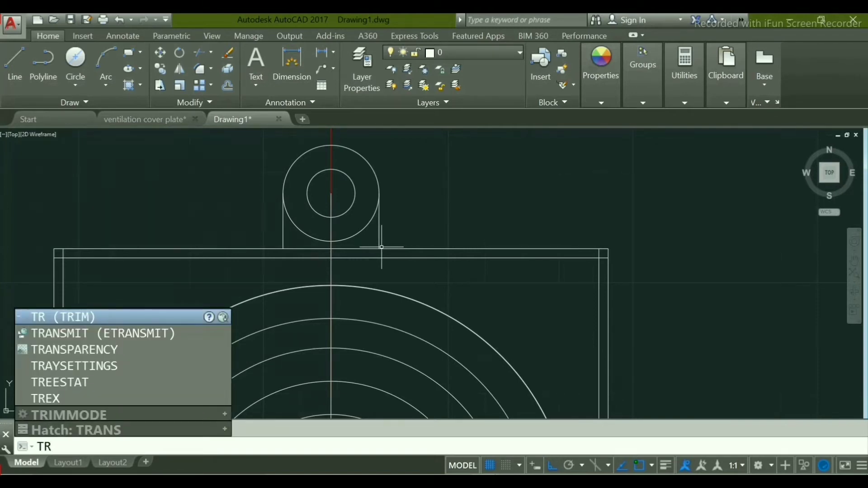
{"action": "key", "text": "Return"}
{"action": "key", "text": "Return"}
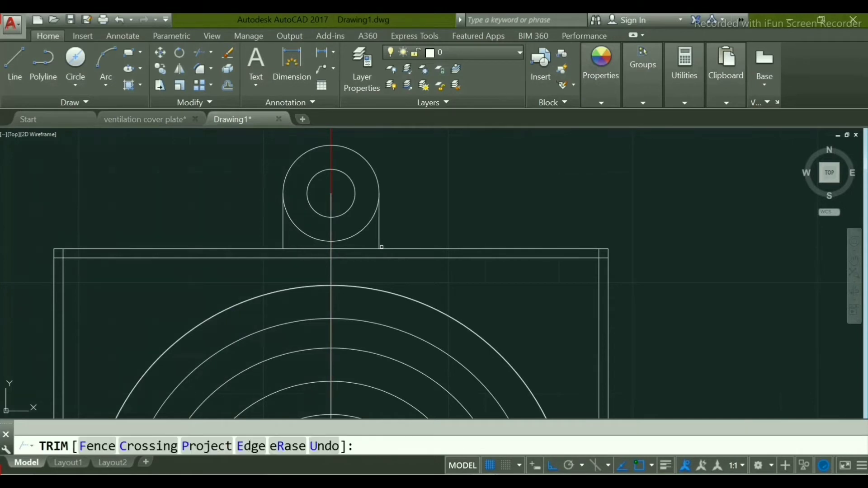
{"action": "left_click", "coordinate": [362, 233]}
{"action": "left_click", "coordinate": [307, 232]}
{"action": "left_click", "coordinate": [307, 249]}
{"action": "left_click", "coordinate": [353, 249]}
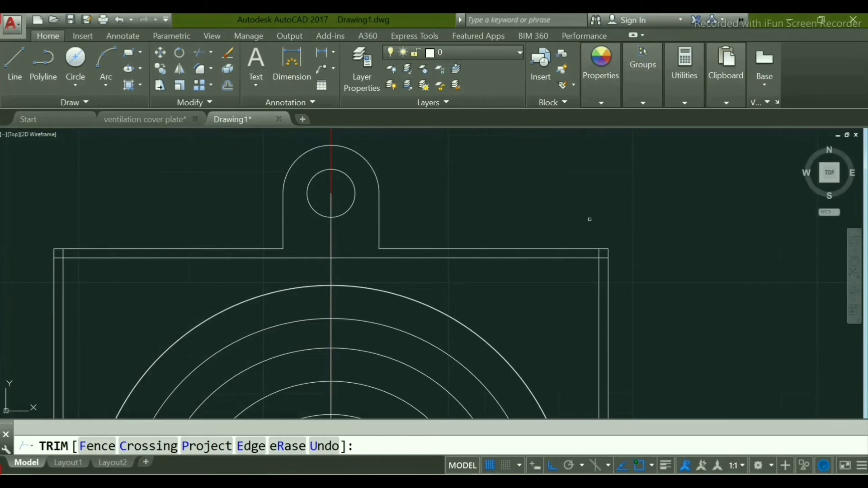
Trim the overhanging ends of the inner offset lines at the square's two upper corners.
{"action": "left_click", "coordinate": [599, 251]}
{"action": "left_click", "coordinate": [602, 258]}
{"action": "left_click", "coordinate": [63, 253]}
Trim the overhanging ends of the inner offset lines at the square's lower-left corner.
{"action": "scroll", "coordinate": [152, 277], "scroll_direction": "down", "scroll_amount": 1}
{"action": "middle_click_drag", "start_coordinate": [199, 271], "coordinate": [333, 116]}
{"action": "middle_click_drag", "start_coordinate": [340, 247], "coordinate": [298, 139]}
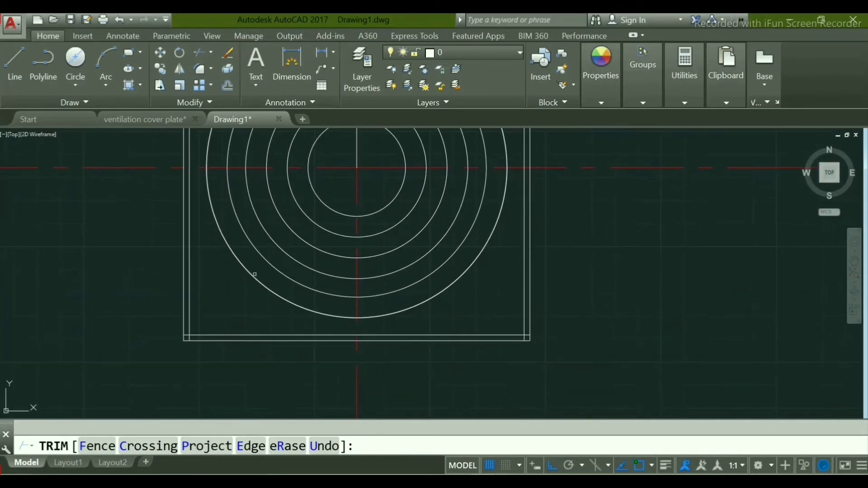
{"action": "scroll", "coordinate": [254, 275], "scroll_direction": "up", "scroll_amount": 2}
{"action": "scroll", "coordinate": [164, 350], "scroll_direction": "up", "scroll_amount": 2}
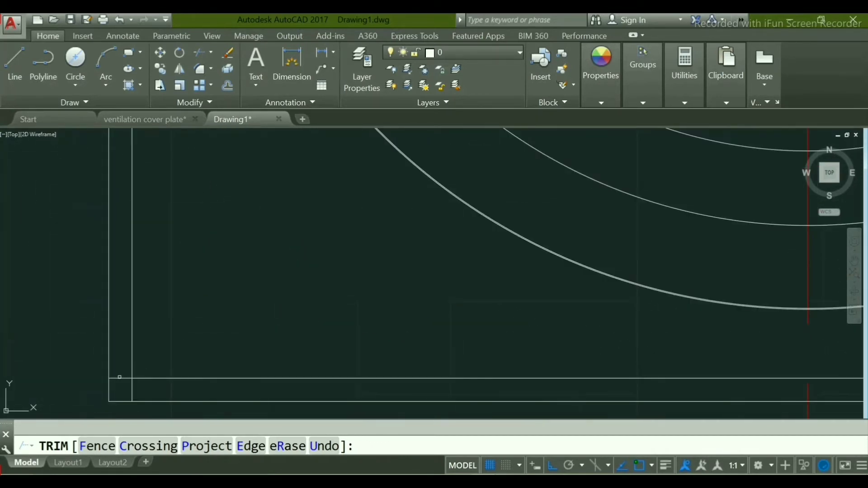
{"action": "left_click", "coordinate": [120, 377]}
{"action": "left_click", "coordinate": [133, 385]}
{"action": "left_click", "coordinate": [133, 387]}
Trim the overhanging inner offset lines at the square's lower-right corner and end the Trim command.
{"action": "scroll", "coordinate": [214, 367], "scroll_direction": "down", "scroll_amount": 3}
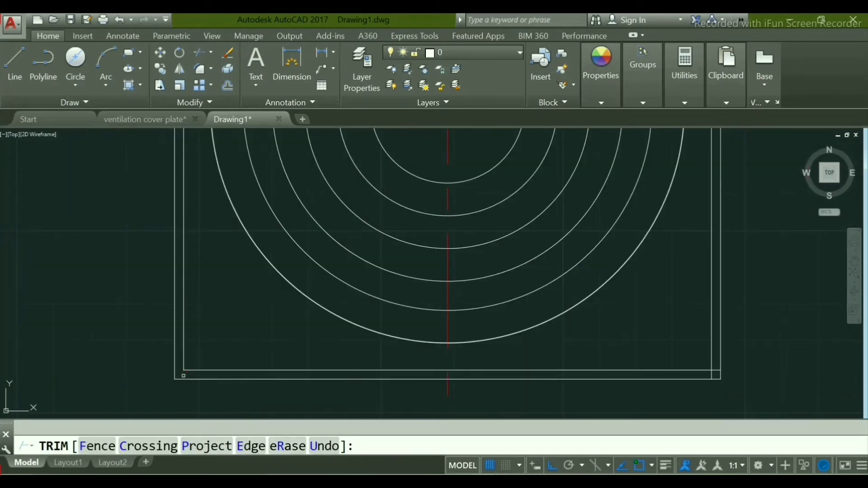
{"action": "scroll", "coordinate": [698, 346], "scroll_direction": "up", "scroll_amount": 3}
{"action": "mouse_move", "coordinate": [685, 350]}
{"action": "middle_mouse_down"}
{"action": "mouse_move", "coordinate": [421, 327]}
{"action": "mouse_move", "coordinate": [285, 288]}
{"action": "middle_mouse_up"}
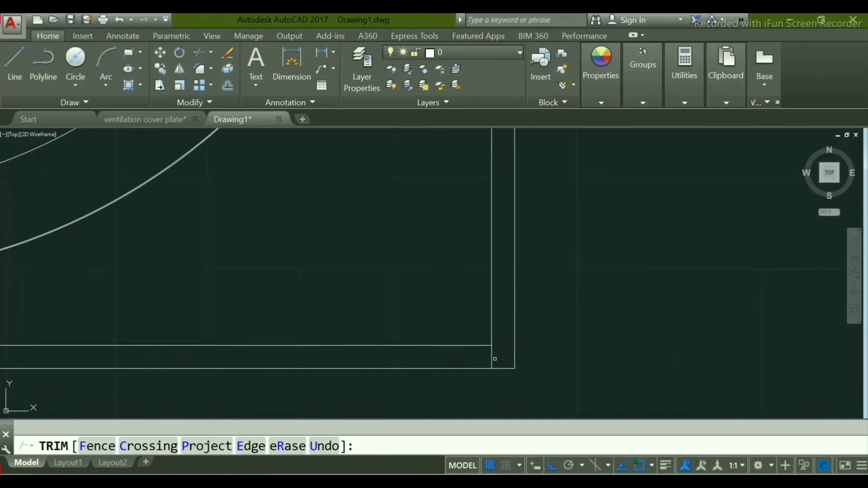
{"action": "scroll", "coordinate": [455, 323], "scroll_direction": "down", "scroll_amount": 3}
{"action": "scroll", "coordinate": [455, 324], "scroll_direction": "down", "scroll_amount": 3}
{"action": "scroll", "coordinate": [411, 283], "scroll_direction": "up", "scroll_amount": 1}
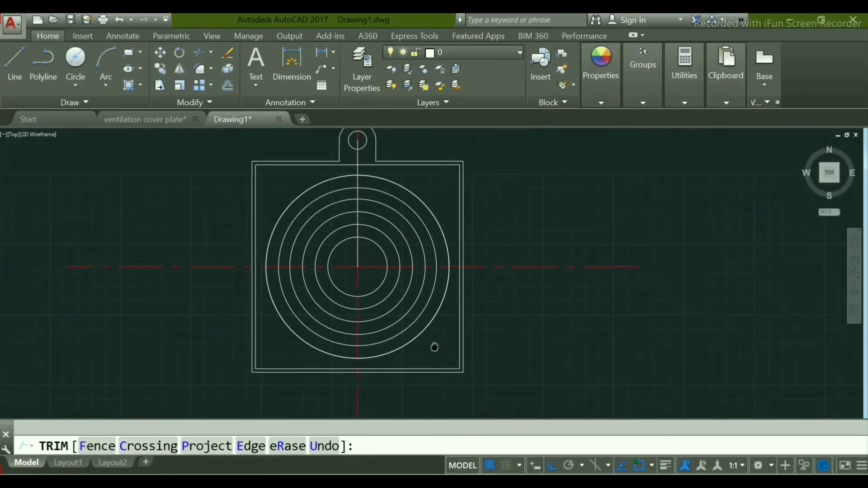
{"action": "scroll", "coordinate": [423, 179], "scroll_direction": "up", "scroll_amount": 2}
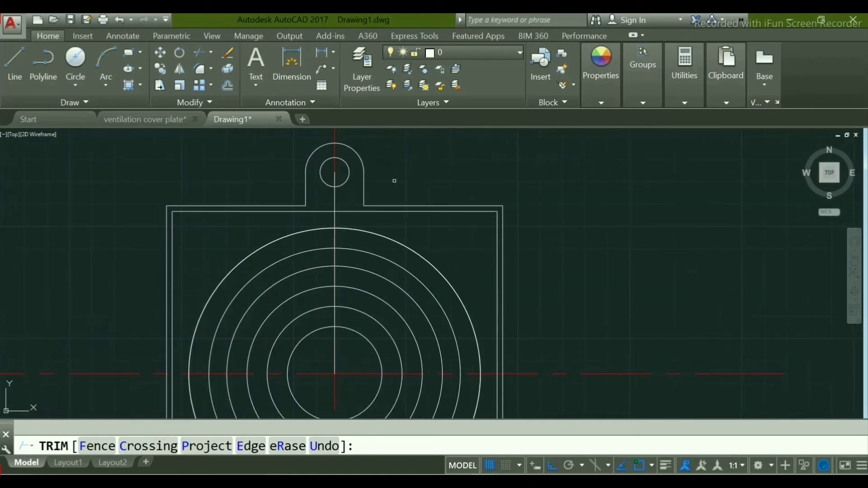
{"action": "right_click", "coordinate": [393, 180]}
{"action": "left_click", "coordinate": [407, 190]}
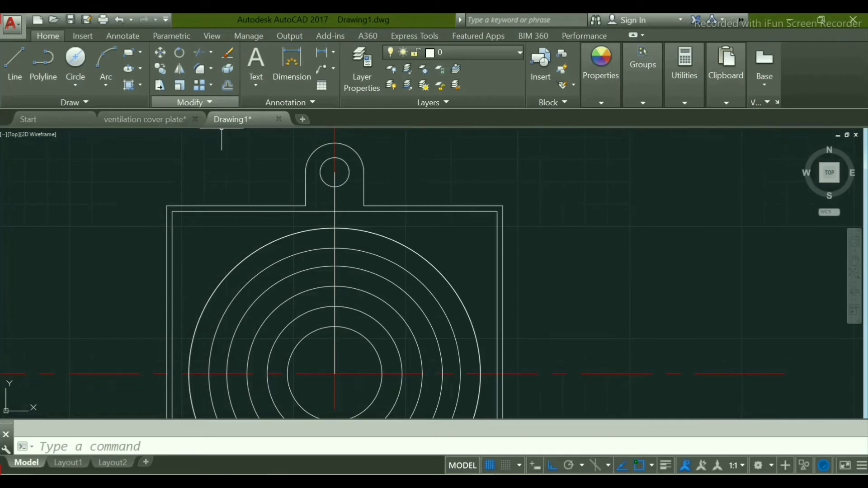
Fillet the corner between the lug's right side and the square's outer top edge with radius 13.
{"action": "left_click", "coordinate": [221, 102]}
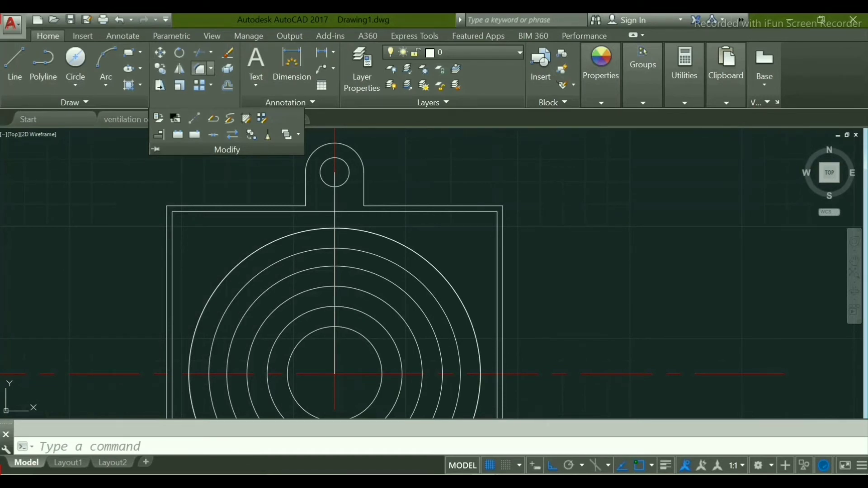
{"action": "left_click", "coordinate": [199, 68]}
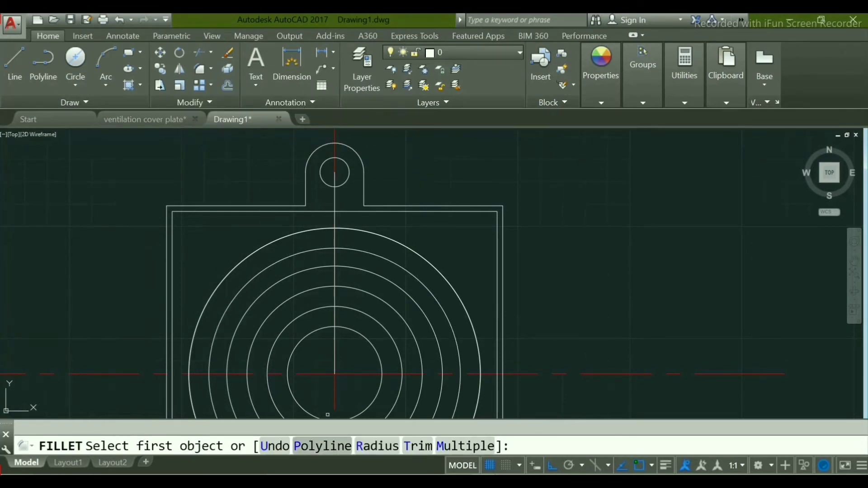
{"action": "type", "text": "r"}
{"action": "key", "text": "Return"}
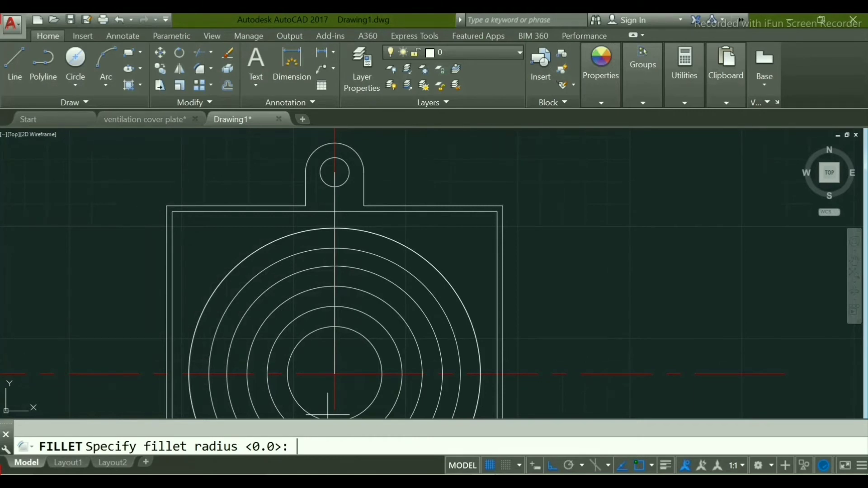
{"action": "type", "text": "13"}
{"action": "key", "text": "Return"}
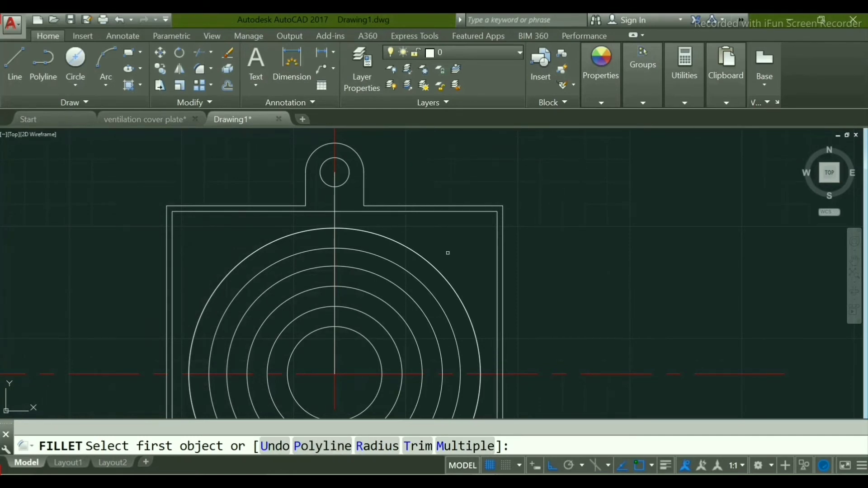
{"action": "left_click", "coordinate": [364, 194]}
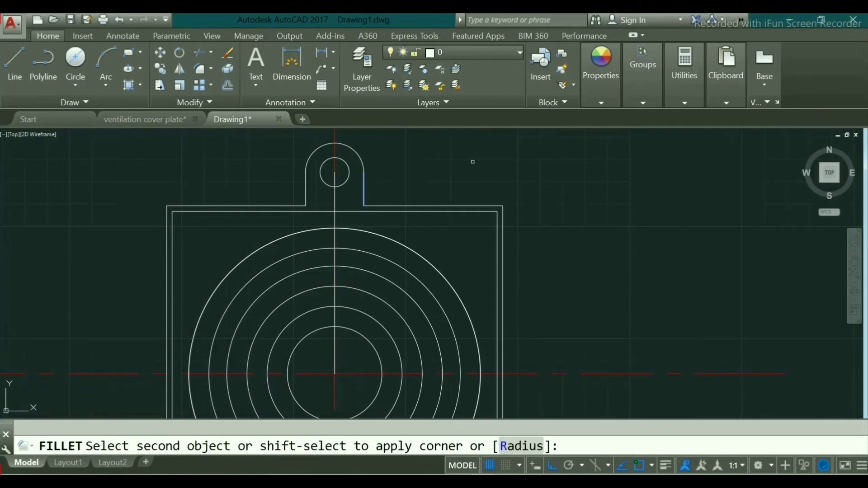
{"action": "left_click", "coordinate": [404, 204]}
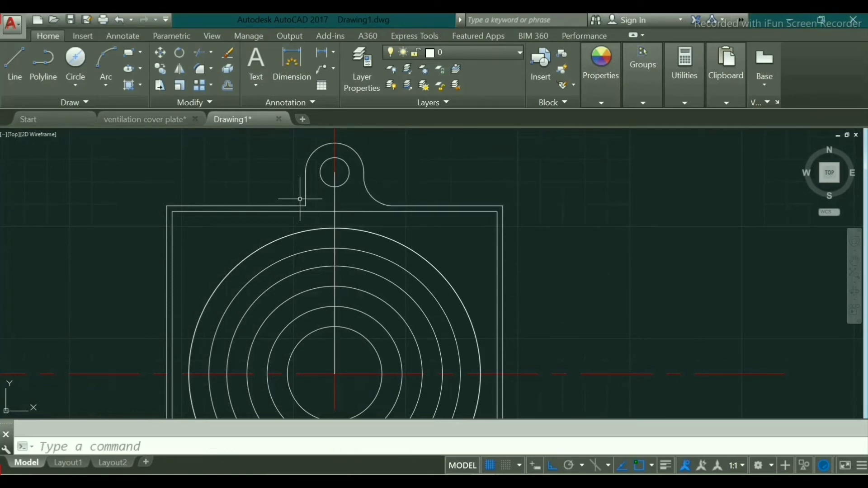
Fillet the corner between the lug's left side and the square's outer top edge.
{"action": "key", "text": "Return"}
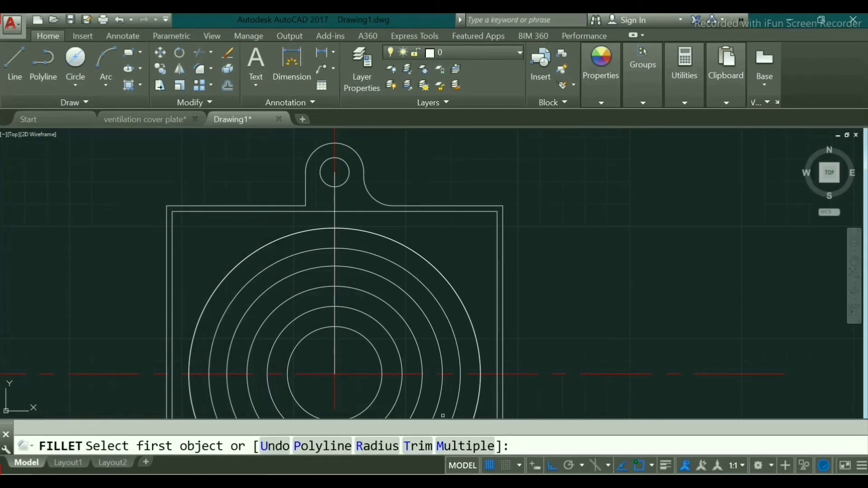
Fillet the corner between the top lug's left vertical line and the plate's upper edge with a radius of 13.
{"action": "left_click", "coordinate": [378, 446]}
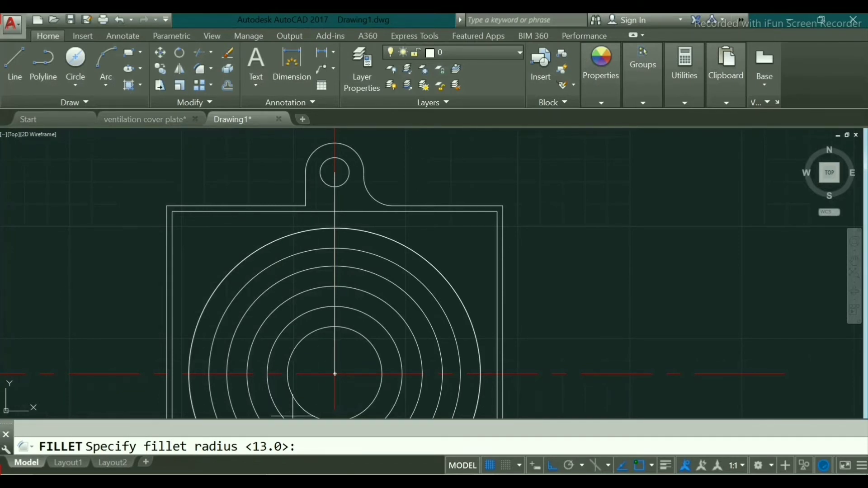
{"action": "key", "text": "Return"}
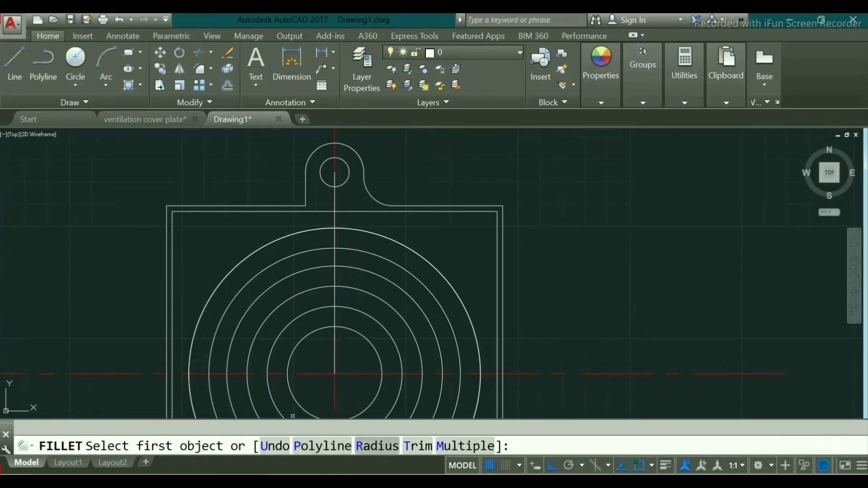
{"action": "left_click", "coordinate": [305, 197]}
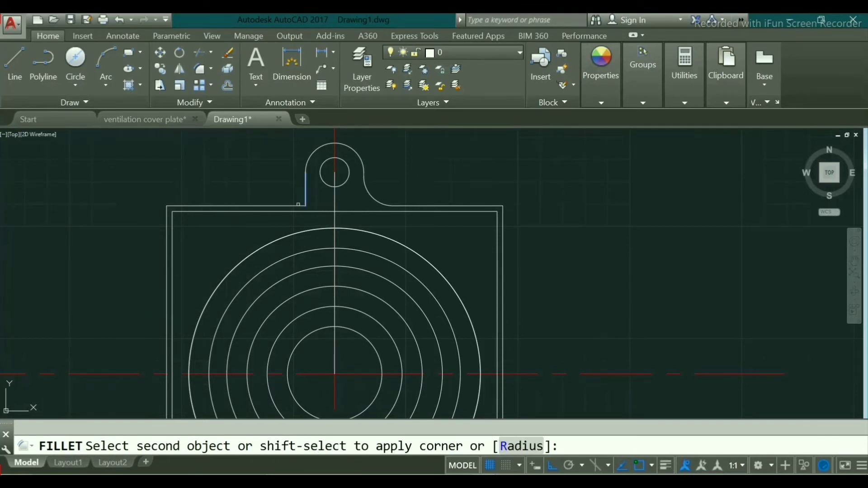
{"action": "left_click", "coordinate": [299, 205]}
{"action": "mouse_move", "coordinate": [337, 218]}
{"action": "middle_mouse_down"}
{"action": "mouse_move", "coordinate": [330, 211]}
{"action": "mouse_move", "coordinate": [336, 226]}
{"action": "middle_mouse_up"}
{"action": "scroll", "coordinate": [329, 174], "scroll_direction": "up", "scroll_amount": 3}
{"action": "scroll", "coordinate": [329, 174], "scroll_direction": "down", "scroll_amount": 3}
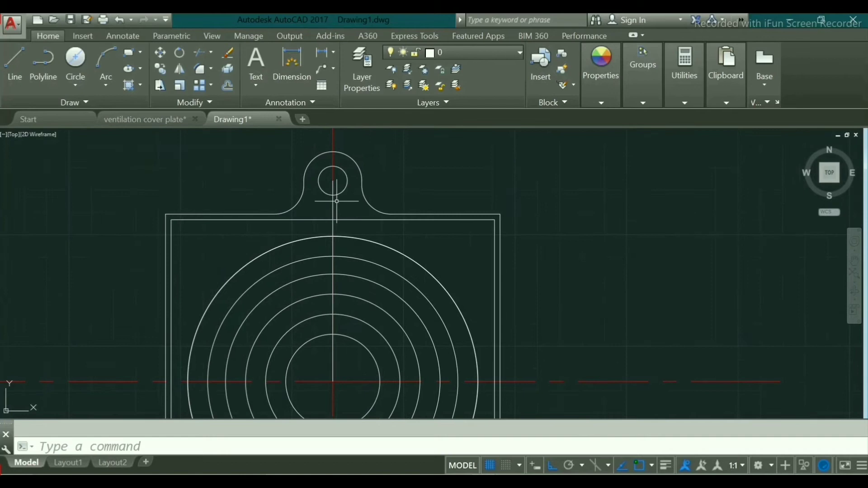
Delete the vertical construction line running from the concentric circles' center up to the plate's upper edge.
{"action": "left_click", "coordinate": [334, 349]}
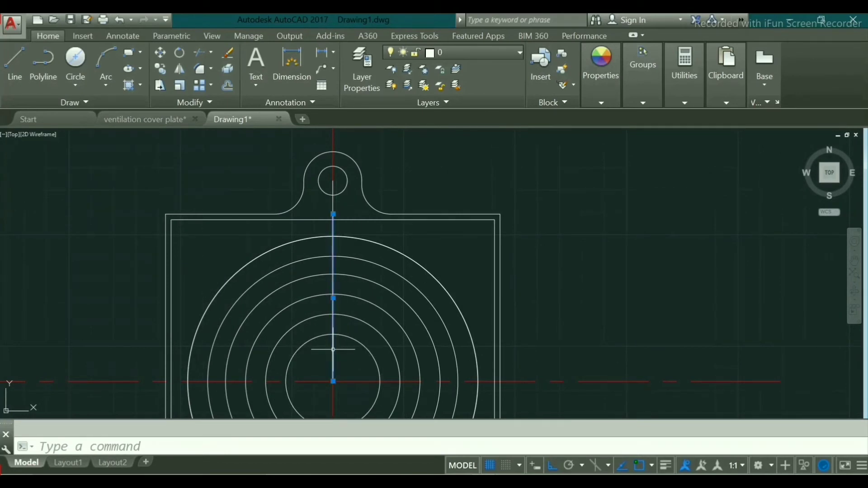
{"action": "key", "text": "Escape"}
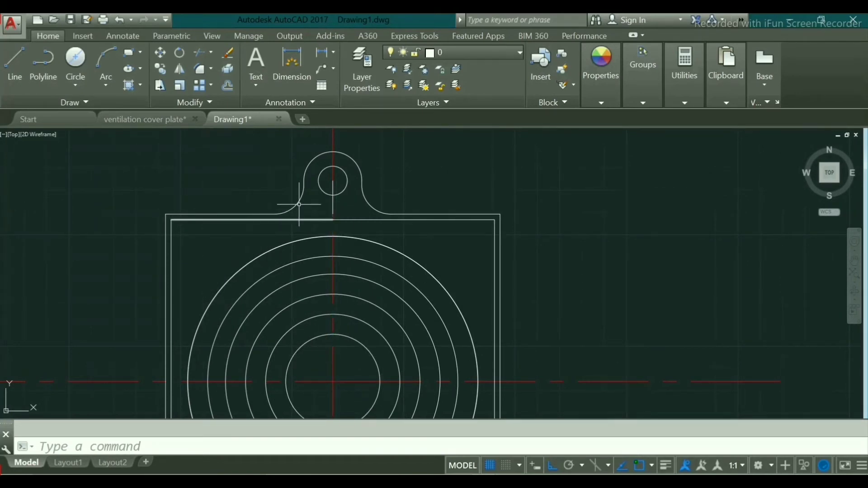
{"action": "middle_click_drag", "start_coordinate": [383, 204], "coordinate": [380, 174]}
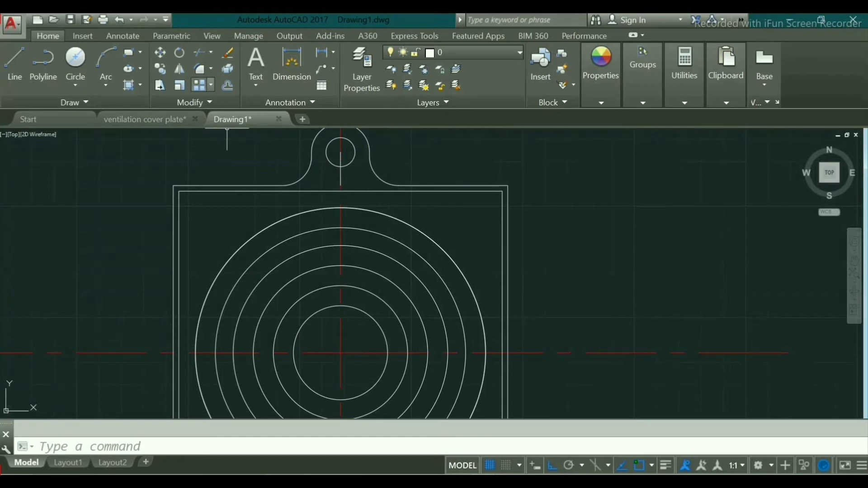
Start a polar array of the top mounting lug, selecting its outer arc, hole circle and both side fillets.
{"action": "left_click", "coordinate": [211, 85]}
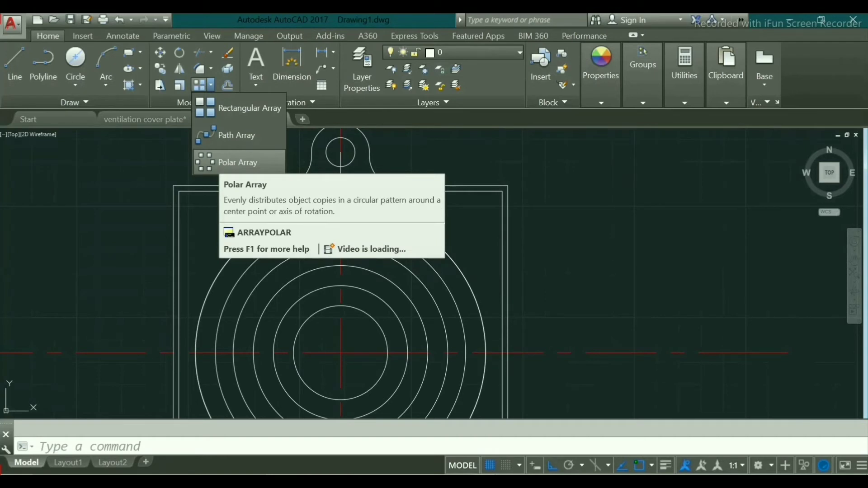
{"action": "left_click", "coordinate": [233, 163]}
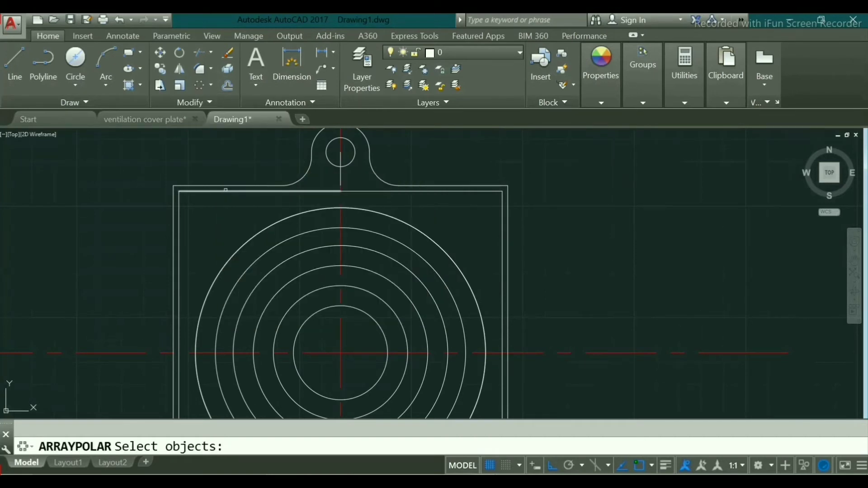
{"action": "scroll", "coordinate": [333, 216], "scroll_direction": "down", "scroll_amount": 2}
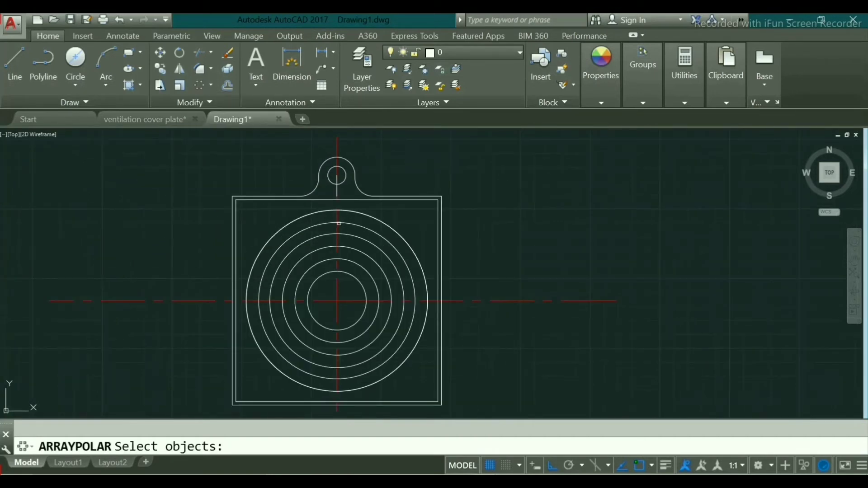
{"action": "scroll", "coordinate": [341, 157], "scroll_direction": "up", "scroll_amount": 2}
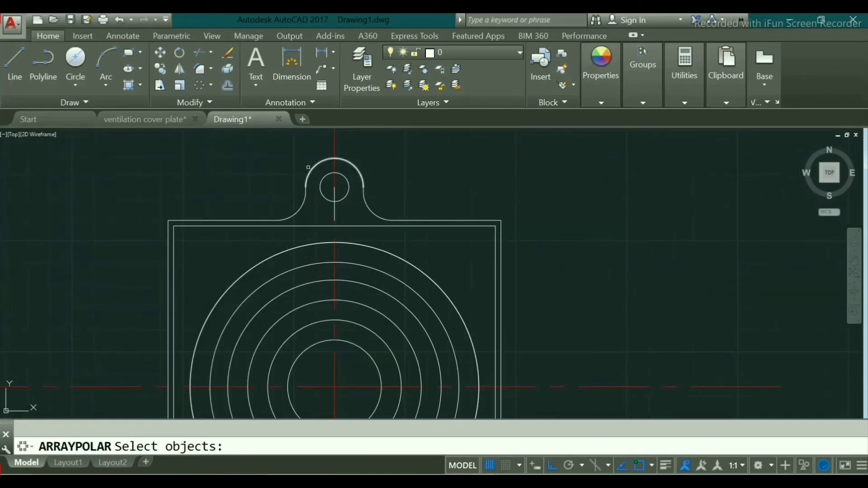
{"action": "left_click", "coordinate": [312, 170]}
{"action": "left_click", "coordinate": [305, 199]}
{"action": "scroll", "coordinate": [311, 187], "scroll_direction": "up", "scroll_amount": 3}
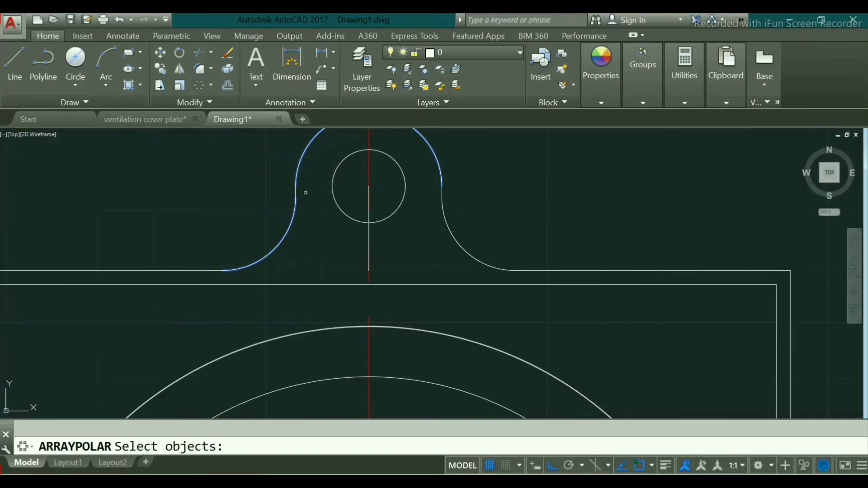
{"action": "left_click", "coordinate": [342, 213]}
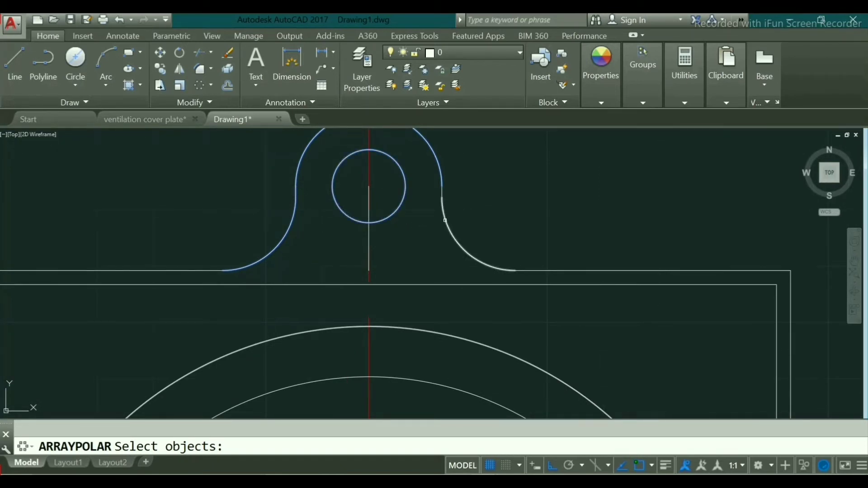
{"action": "left_click", "coordinate": [443, 201]}
{"action": "scroll", "coordinate": [474, 212], "scroll_direction": "down", "scroll_amount": 3}
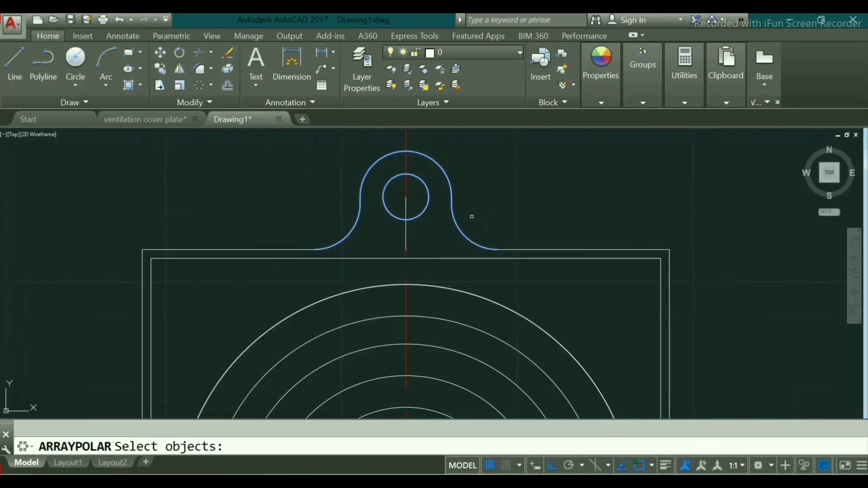
{"action": "scroll", "coordinate": [554, 224], "scroll_direction": "down", "scroll_amount": 5}
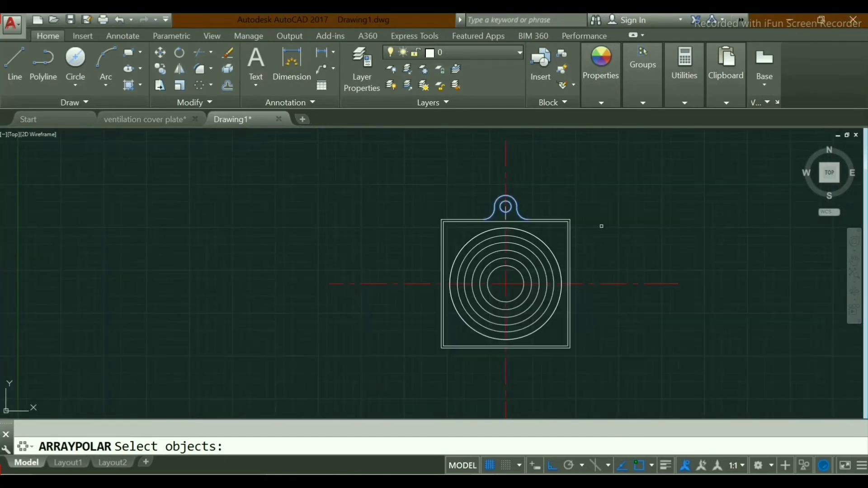
{"action": "middle_click_drag", "start_coordinate": [526, 242], "coordinate": [437, 231]}
{"action": "scroll", "coordinate": [437, 228], "scroll_direction": "up", "scroll_amount": 2}
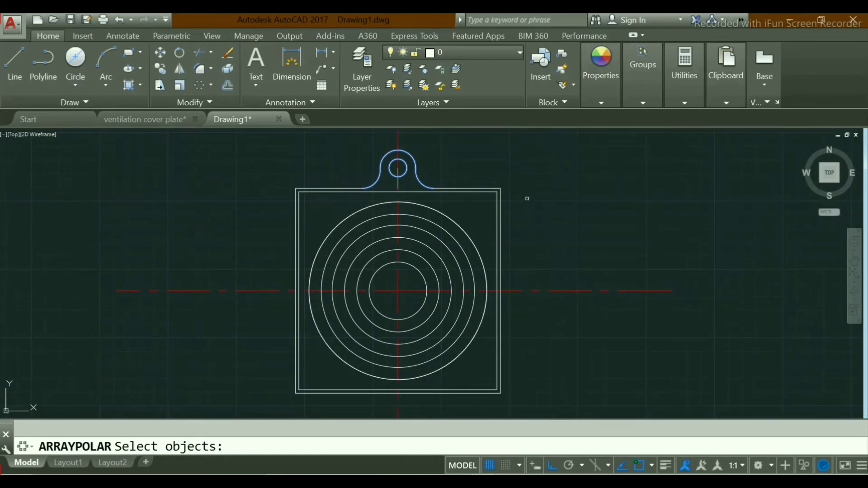
{"action": "key", "text": "Return"}
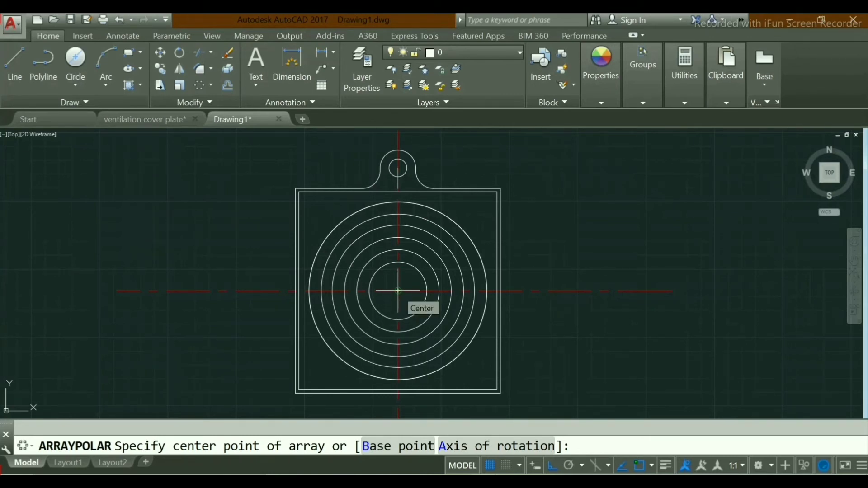
Center the lug's polar array on the concentric circles, set it to 4 items over 360 degrees, and finish the array.
{"action": "left_click", "coordinate": [398, 291]}
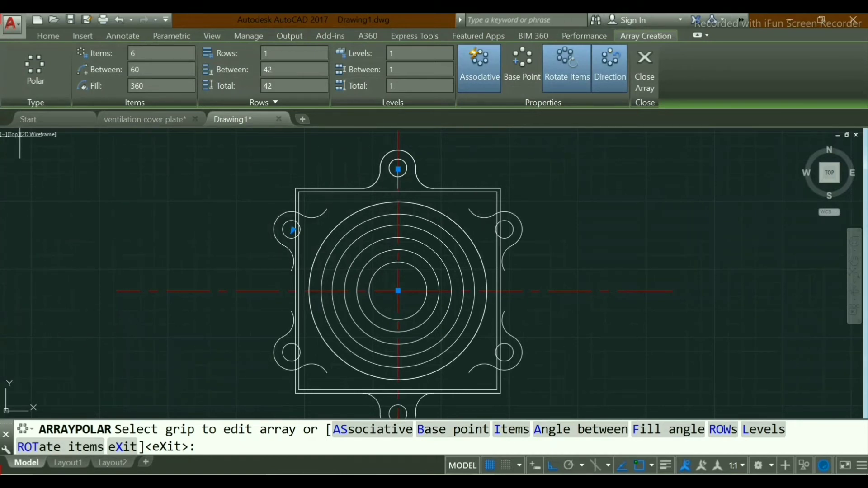
{"action": "left_click", "coordinate": [158, 53]}
{"action": "type", "text": "4"}
{"action": "key", "text": "Return"}
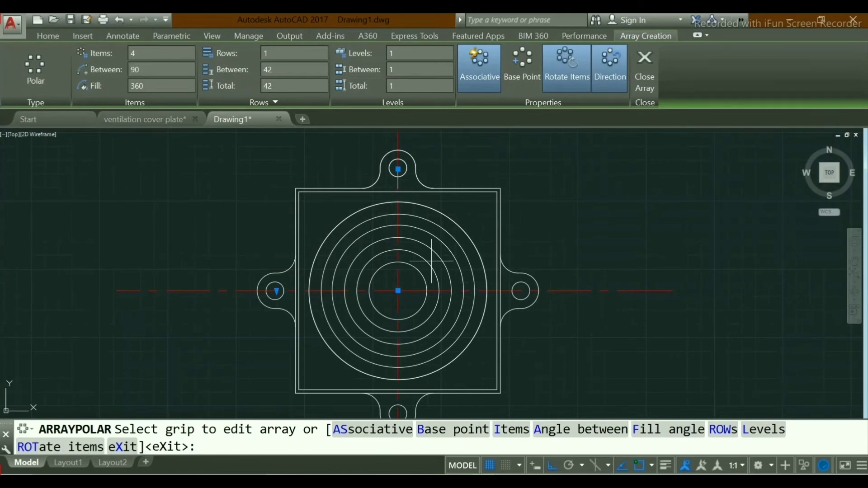
{"action": "middle_click_drag", "start_coordinate": [493, 274], "coordinate": [488, 256]}
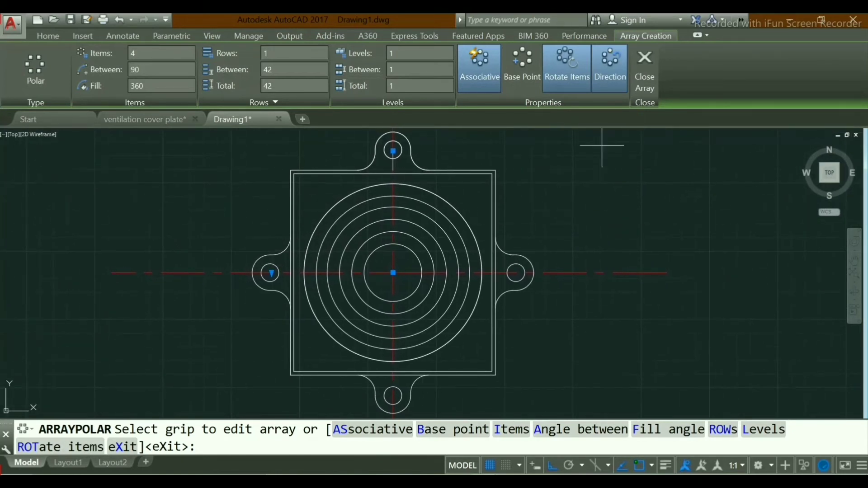
{"action": "left_click", "coordinate": [645, 72]}
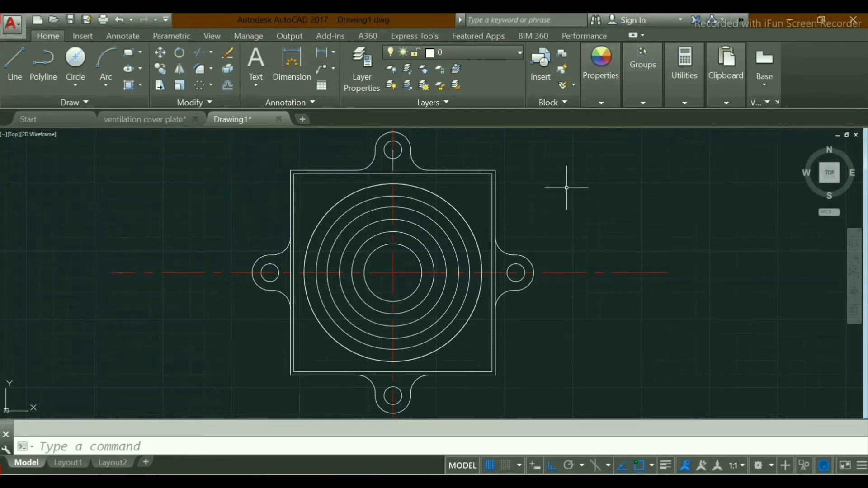
Draw a vertical and a horizontal diameter line across the outermost concentric circle.
{"action": "left_click", "coordinate": [15, 63]}
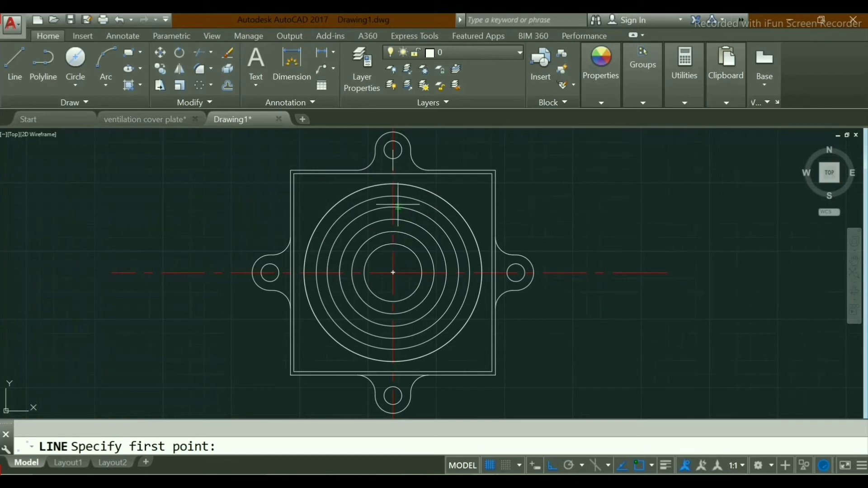
{"action": "left_click", "coordinate": [393, 184]}
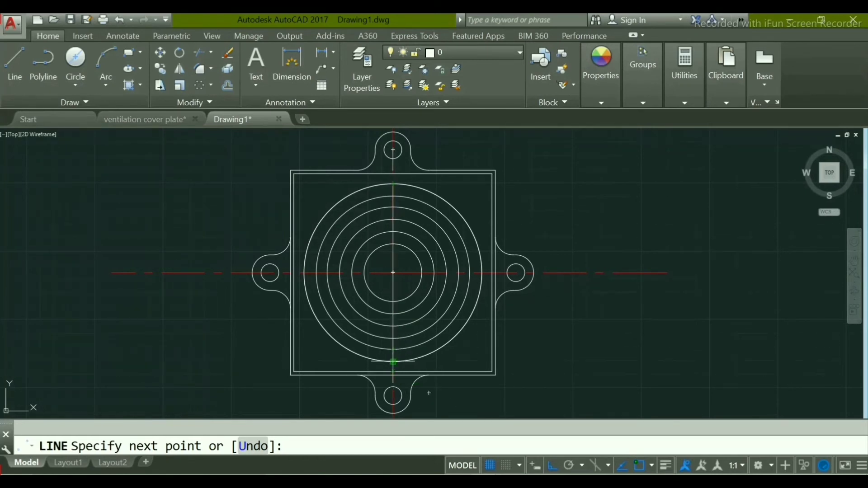
{"action": "right_click", "coordinate": [394, 362]}
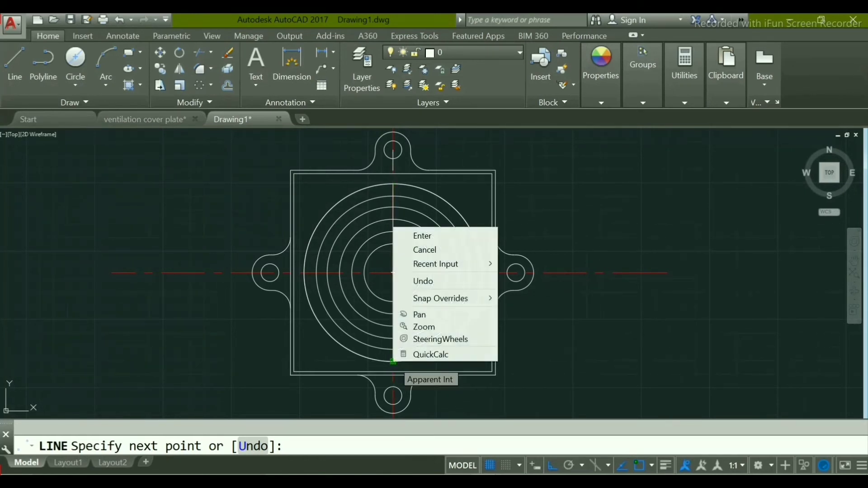
{"action": "left_click", "coordinate": [422, 236]}
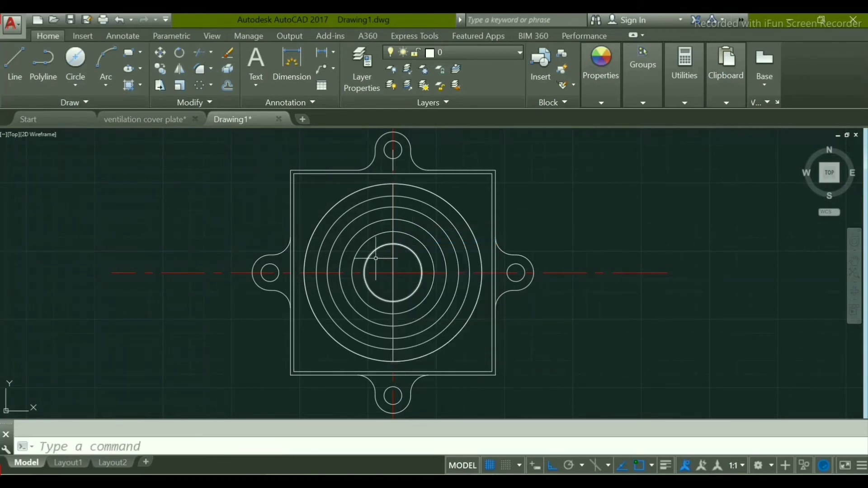
{"action": "key", "text": "Return"}
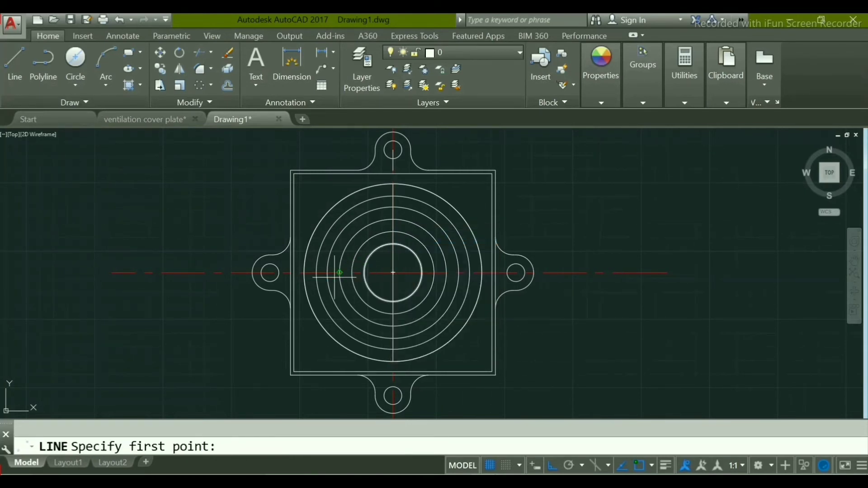
{"action": "left_click", "coordinate": [304, 272]}
{"action": "left_click", "coordinate": [482, 273]}
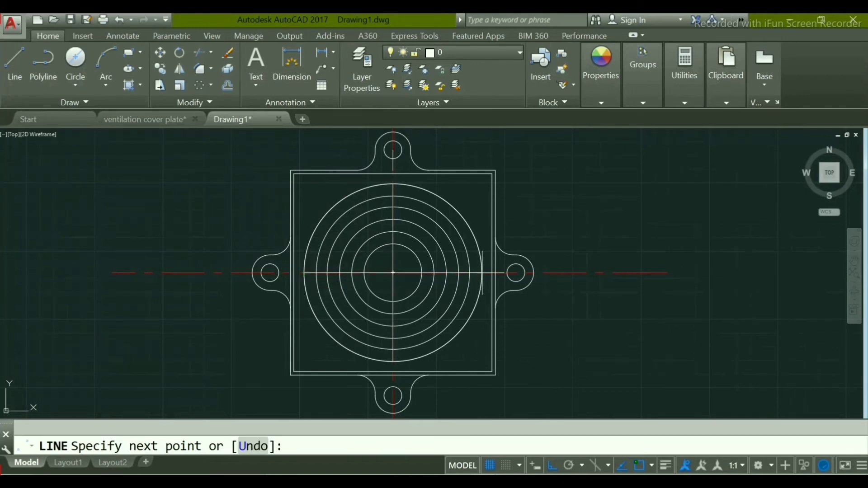
{"action": "right_click", "coordinate": [482, 274]}
{"action": "left_click", "coordinate": [498, 284]}
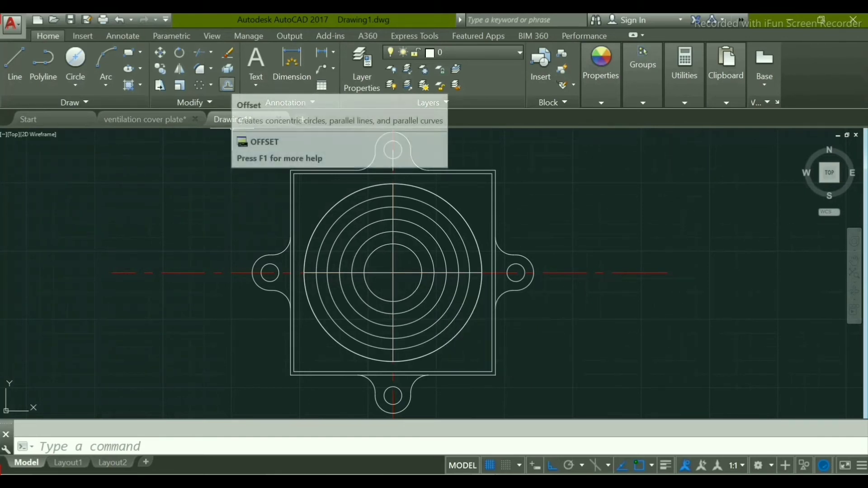
Offset the horizontal diameter line by 7.5 to both sides, above and below.
{"action": "left_click", "coordinate": [228, 85]}
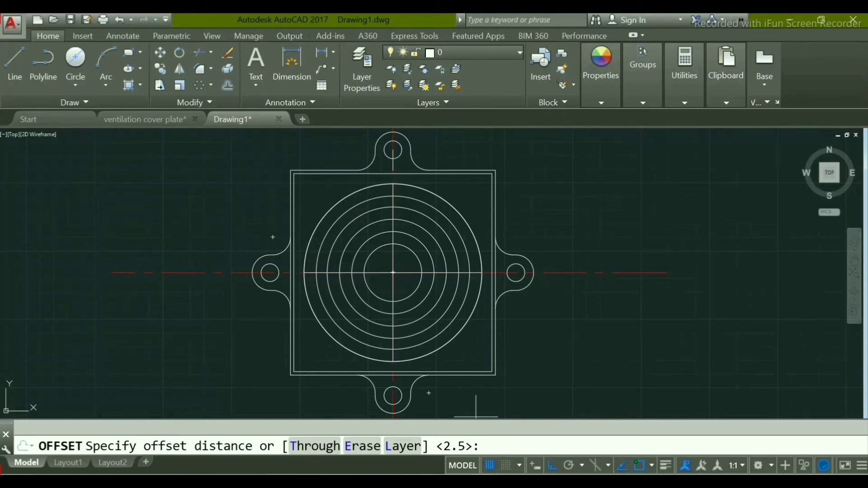
{"action": "type", "text": "7.5"}
{"action": "key", "text": "Return"}
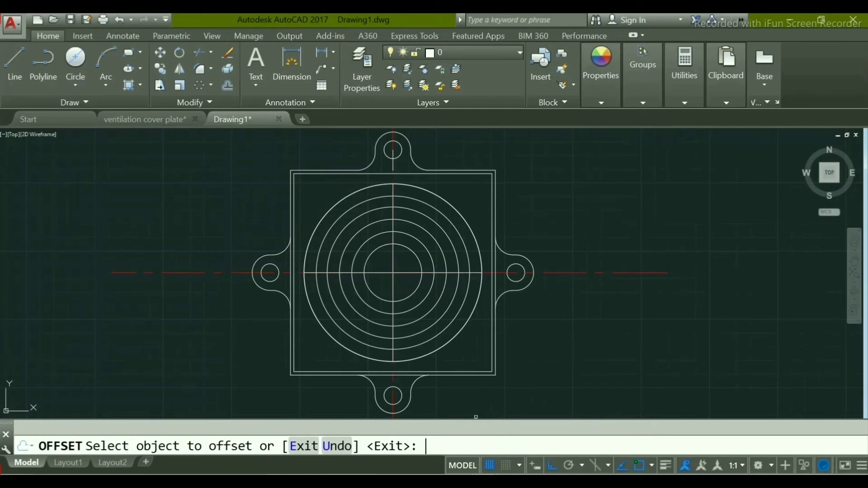
{"action": "scroll", "coordinate": [407, 287], "scroll_direction": "up", "scroll_amount": 4}
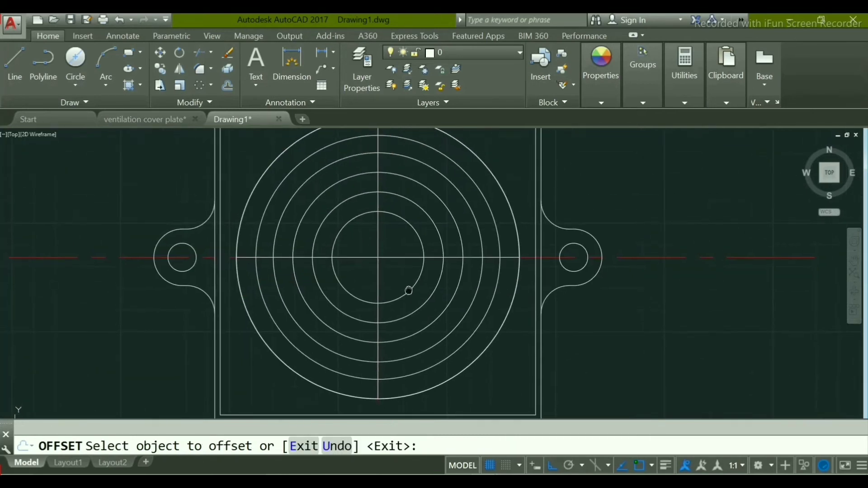
{"action": "scroll", "coordinate": [396, 286], "scroll_direction": "down", "scroll_amount": 4}
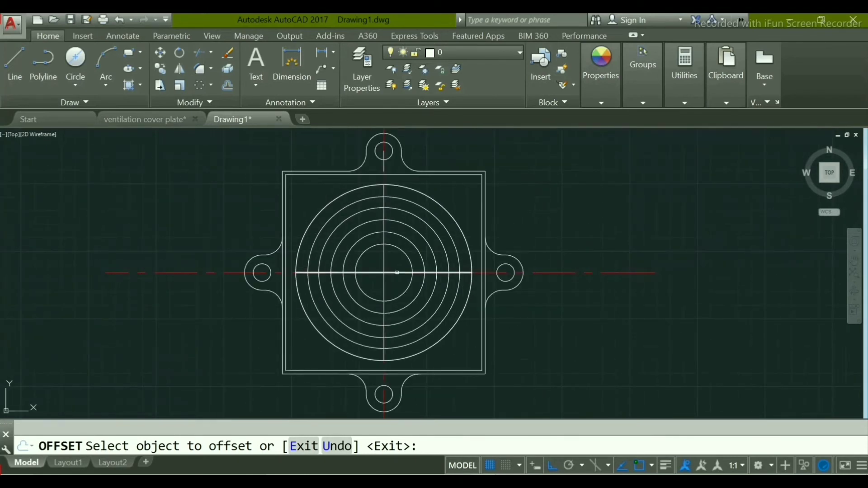
{"action": "left_click", "coordinate": [397, 273]}
{"action": "left_click", "coordinate": [396, 266]}
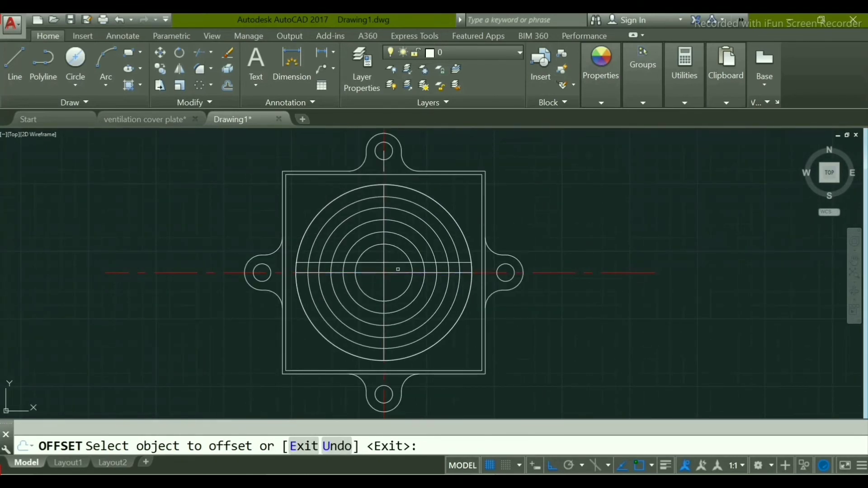
{"action": "left_click", "coordinate": [399, 272]}
{"action": "left_click", "coordinate": [400, 286]}
Offset the vertical diameter line by the same 7.5 distance to both sides, right and left.
{"action": "left_click", "coordinate": [385, 275]}
{"action": "left_click", "coordinate": [398, 294]}
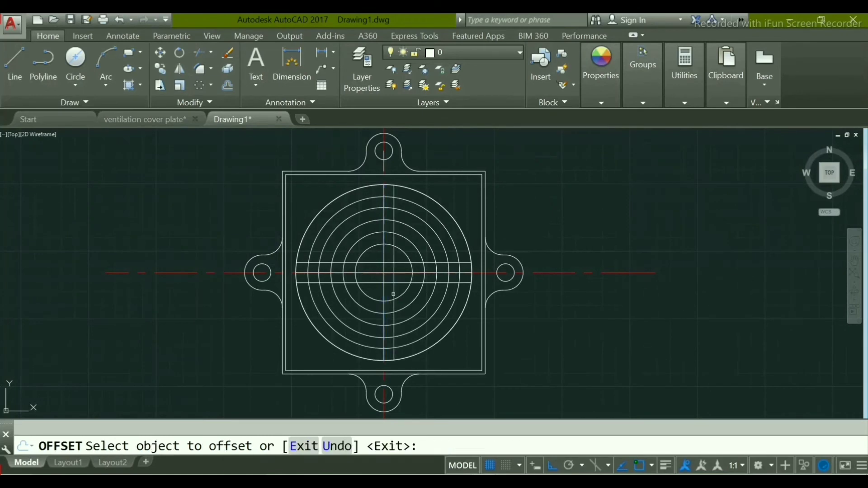
{"action": "left_click", "coordinate": [384, 297]}
{"action": "left_click", "coordinate": [376, 298]}
{"action": "key", "text": "Return"}
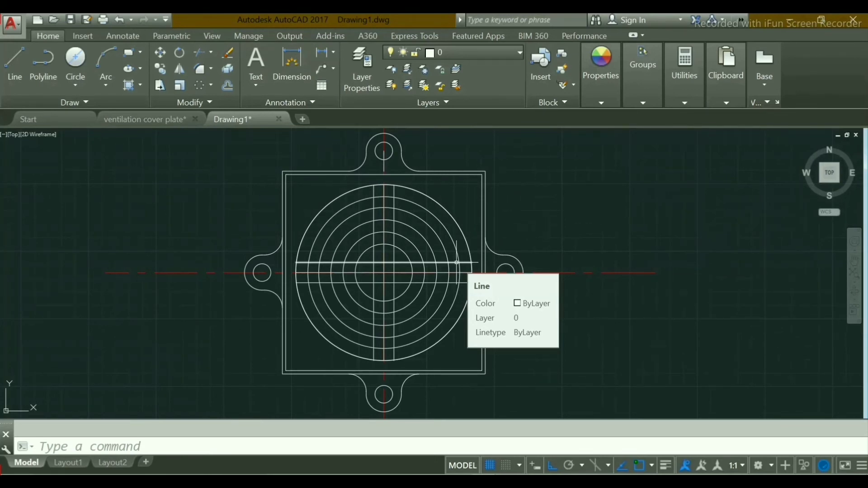
Trim the ring arcs between the two vertical rib edges in the upper half of the plate.
{"action": "type", "text": "tr"}
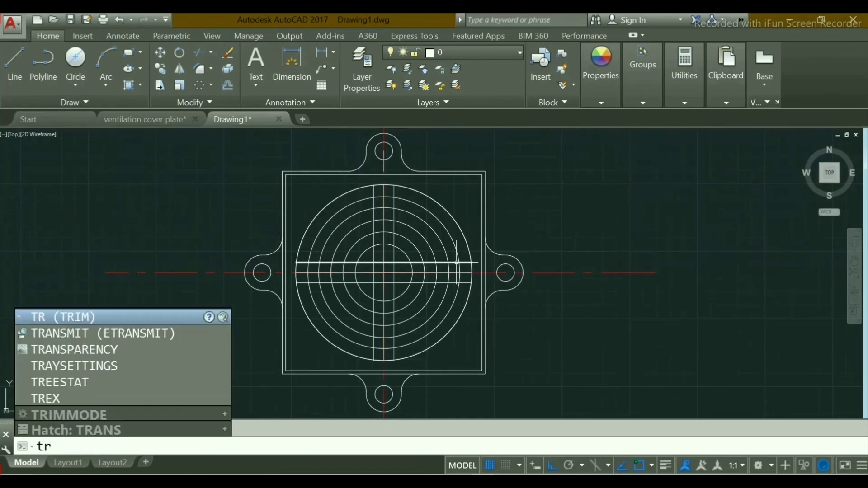
{"action": "key", "text": "Return"}
{"action": "key", "text": "Return"}
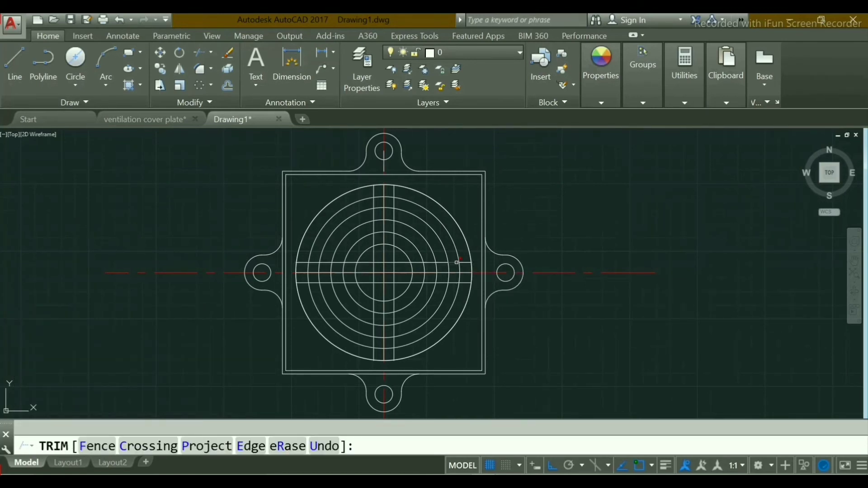
{"action": "scroll", "coordinate": [457, 262], "scroll_direction": "up", "scroll_amount": 4}
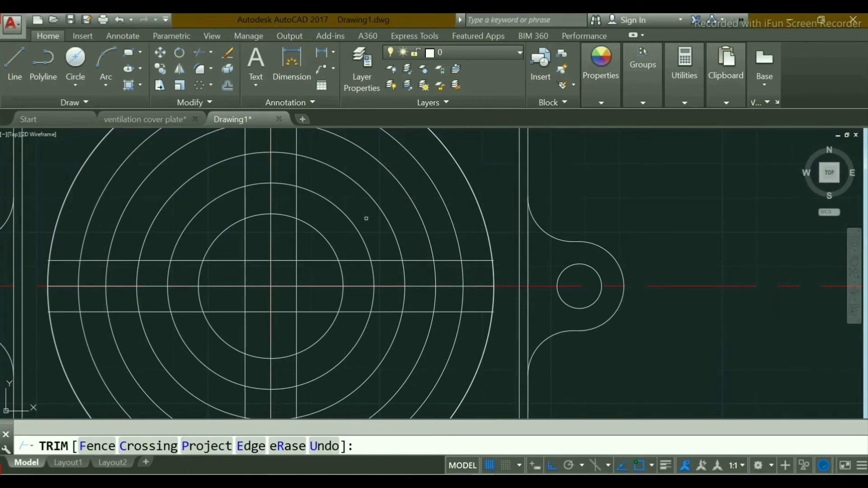
{"action": "middle_click_drag", "start_coordinate": [366, 218], "coordinate": [398, 253]}
{"action": "scroll", "coordinate": [371, 245], "scroll_direction": "down", "scroll_amount": 4}
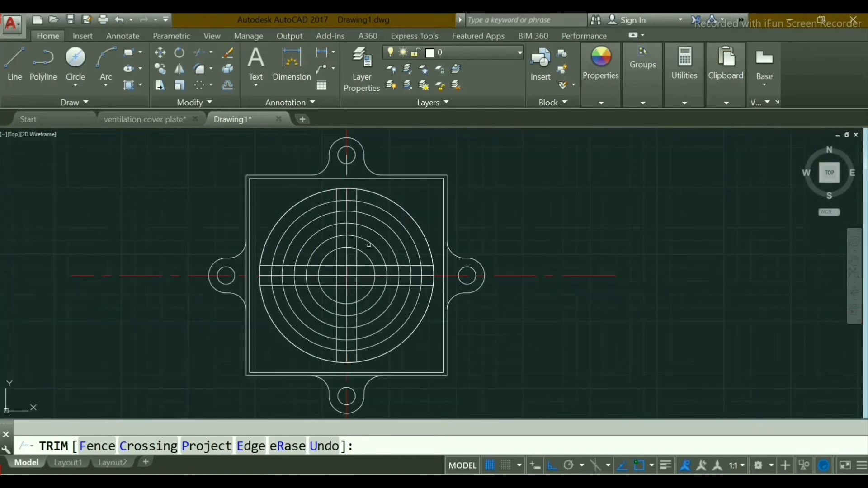
{"action": "scroll", "coordinate": [353, 186], "scroll_direction": "up", "scroll_amount": 2}
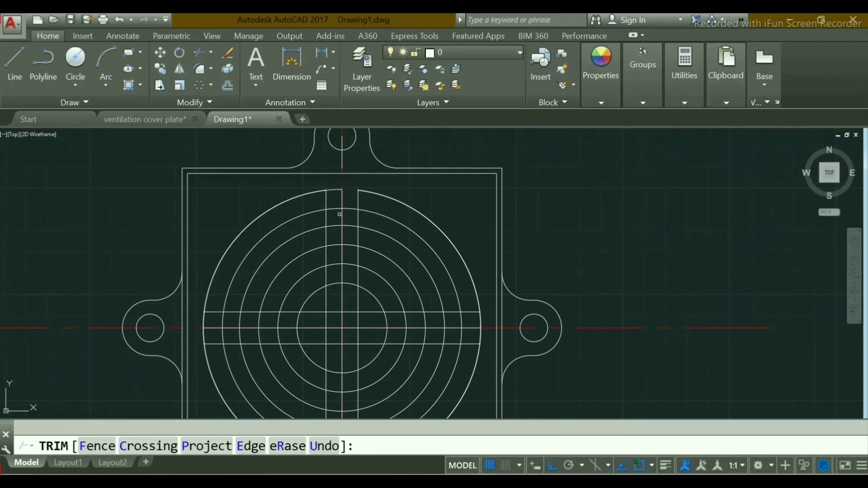
{"action": "left_click", "coordinate": [336, 194]}
{"action": "left_click", "coordinate": [336, 245]}
{"action": "left_click", "coordinate": [349, 245]}
{"action": "left_click", "coordinate": [334, 263]}
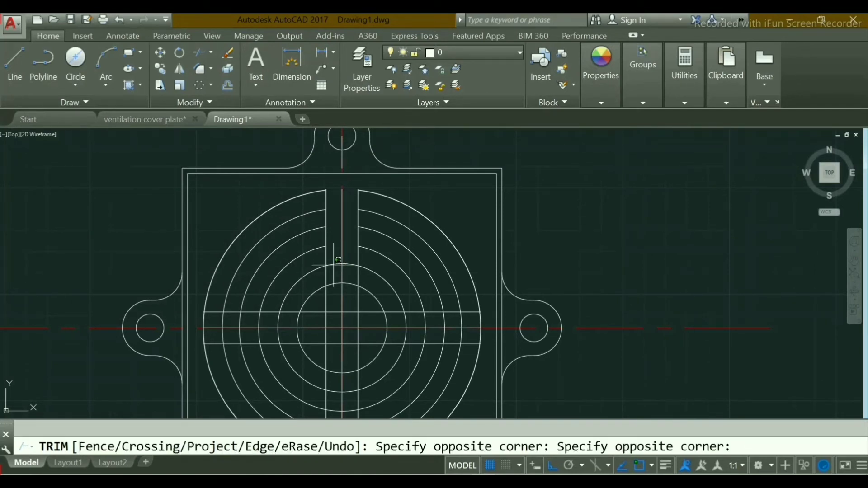
{"action": "left_click", "coordinate": [334, 264]}
{"action": "left_click", "coordinate": [334, 265]}
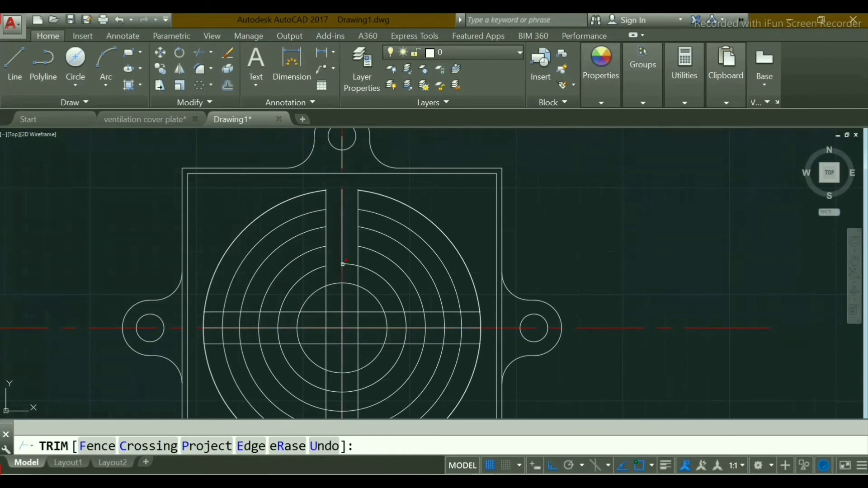
{"action": "left_click", "coordinate": [350, 264]}
Trim all six ring arcs between the upper rib edge and the horizontal diameter line, left of center.
{"action": "left_click", "coordinate": [300, 319]}
{"action": "left_click", "coordinate": [279, 319]}
{"action": "left_click", "coordinate": [258, 319]}
{"action": "left_click", "coordinate": [223, 320]}
{"action": "left_click", "coordinate": [240, 320]}
{"action": "left_click", "coordinate": [204, 319]}
Trim the upper horizontal rib edge and both vertical rib edges where they cross above the horizontal diameter line.
{"action": "left_click", "coordinate": [335, 312]}
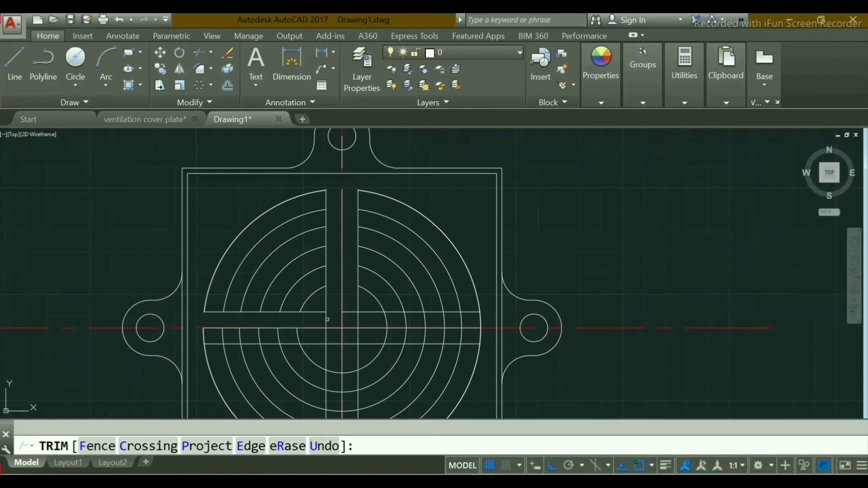
{"action": "left_click", "coordinate": [326, 320]}
{"action": "left_click", "coordinate": [349, 312]}
{"action": "left_click", "coordinate": [359, 319]}
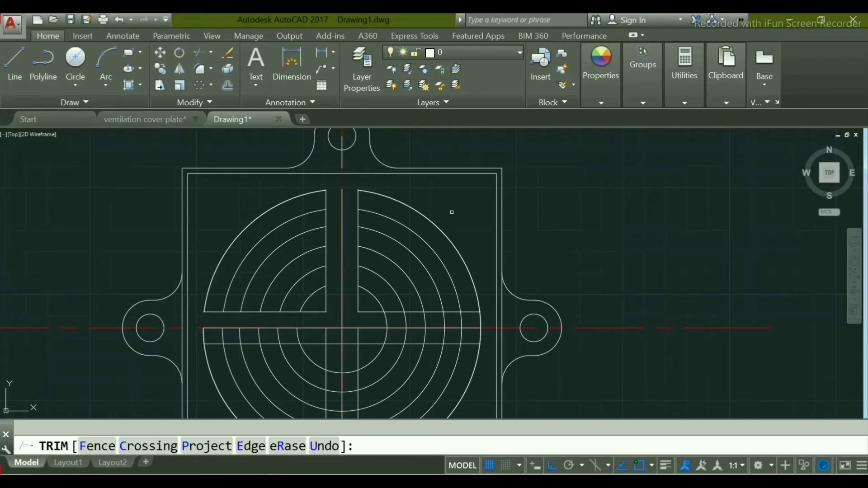
Trim all six ring arcs between the upper rib edge and the horizontal diameter line, right of center.
{"action": "left_click", "coordinate": [388, 320]}
{"action": "left_click", "coordinate": [406, 320]}
{"action": "left_click", "coordinate": [425, 321]}
{"action": "left_click", "coordinate": [446, 321]}
{"action": "left_click", "coordinate": [462, 321]}
{"action": "left_click", "coordinate": [480, 321]}
Trim the upper-left quadrant's rib edges inside the innermost ring and between alternate rings, leaving closed arc slots.
{"action": "left_click", "coordinate": [326, 301]}
{"action": "left_click", "coordinate": [321, 313]}
{"action": "left_click", "coordinate": [271, 312]}
{"action": "left_click", "coordinate": [327, 219]}
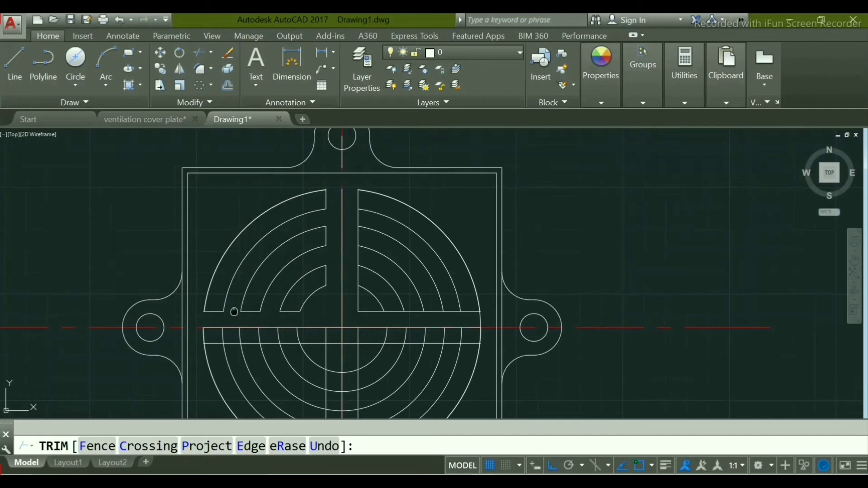
{"action": "middle_click_drag", "start_coordinate": [233, 311], "coordinate": [232, 293]}
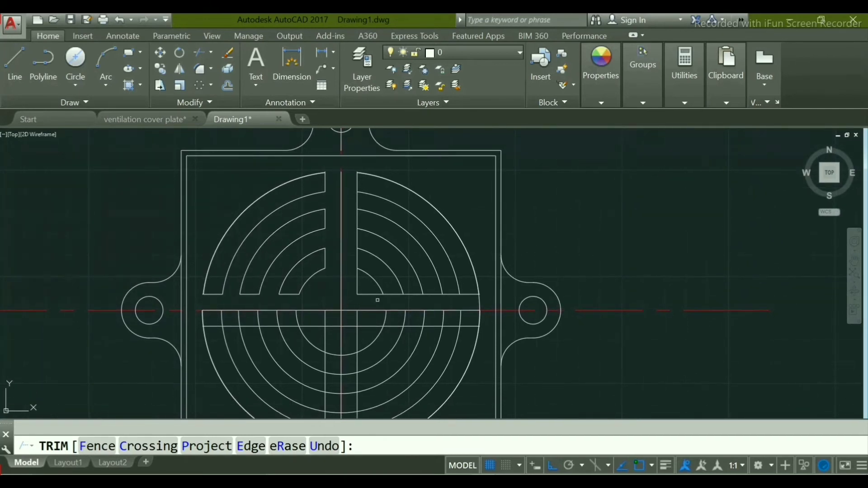
{"action": "left_click", "coordinate": [358, 259]}
{"action": "left_click", "coordinate": [394, 294]}
{"action": "key", "text": "ctrl+z"}
{"action": "key", "text": "ctrl+z"}
Trim the upper-right quadrant's vertical rib edge between alternate slots, and both of its rib edges inside the innermost ring.
{"action": "middle_click_drag", "start_coordinate": [393, 287], "coordinate": [393, 305]}
{"action": "left_click", "coordinate": [359, 301]}
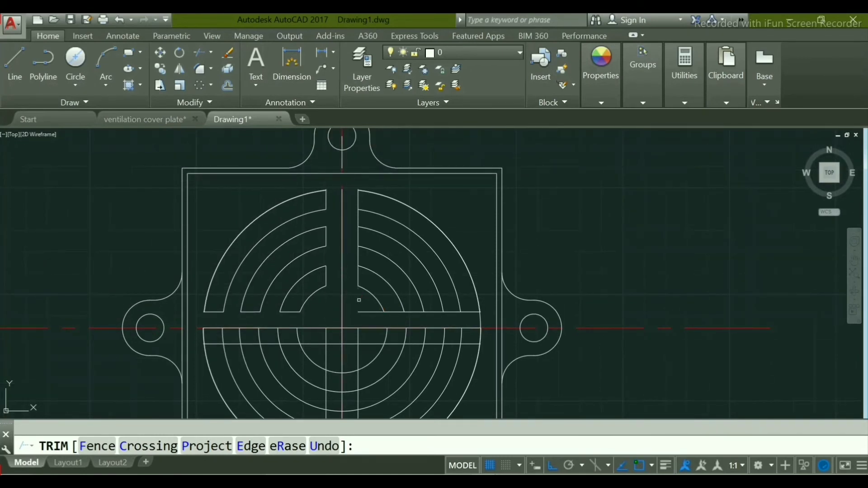
{"action": "left_click", "coordinate": [369, 312]}
Trim the short ends of the two vertical rib edges that project above the outermost circle.
{"action": "scroll", "coordinate": [357, 195], "scroll_direction": "up", "scroll_amount": 2}
{"action": "scroll", "coordinate": [390, 195], "scroll_direction": "up", "scroll_amount": 6}
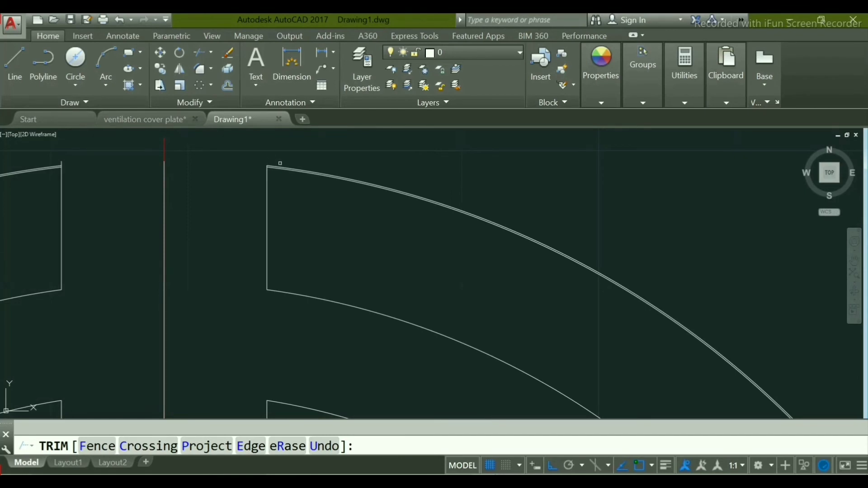
{"action": "scroll", "coordinate": [279, 163], "scroll_direction": "down", "scroll_amount": 3}
{"action": "scroll", "coordinate": [286, 171], "scroll_direction": "down", "scroll_amount": 3}
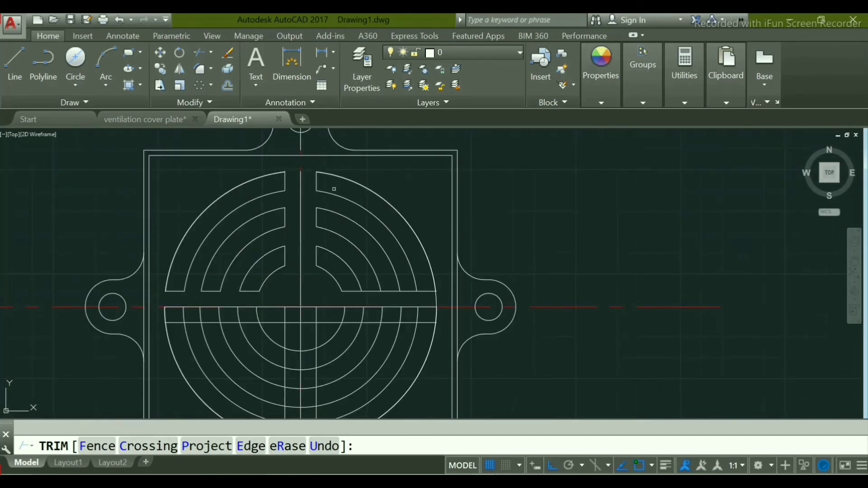
{"action": "scroll", "coordinate": [253, 189], "scroll_direction": "up", "scroll_amount": 3}
{"action": "scroll", "coordinate": [304, 162], "scroll_direction": "up", "scroll_amount": 5}
{"action": "scroll", "coordinate": [365, 141], "scroll_direction": "up", "scroll_amount": 1}
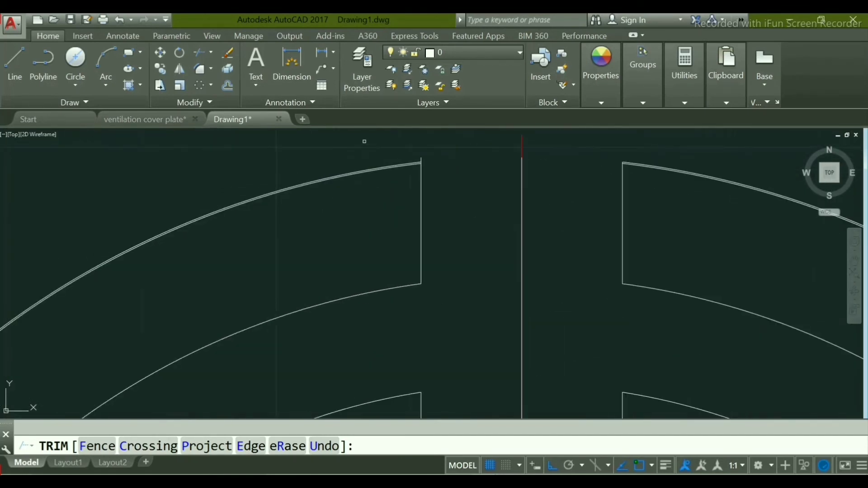
{"action": "scroll", "coordinate": [365, 141], "scroll_direction": "up", "scroll_amount": 2}
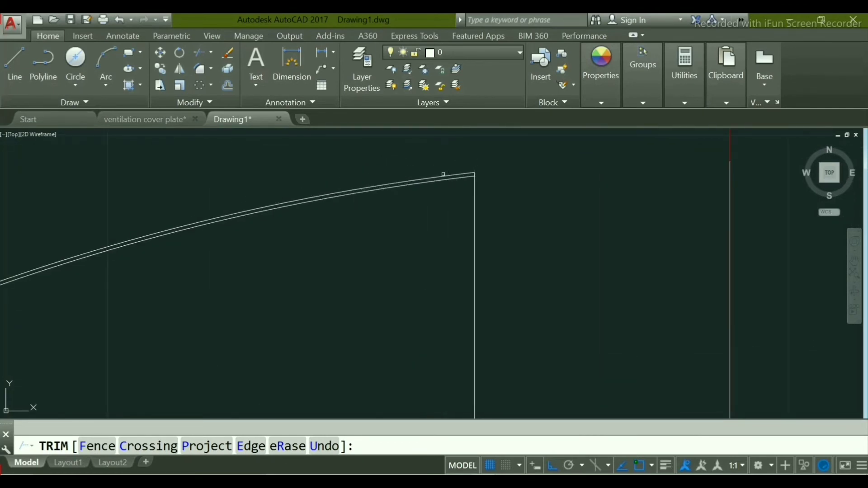
{"action": "scroll", "coordinate": [443, 174], "scroll_direction": "down", "scroll_amount": 5}
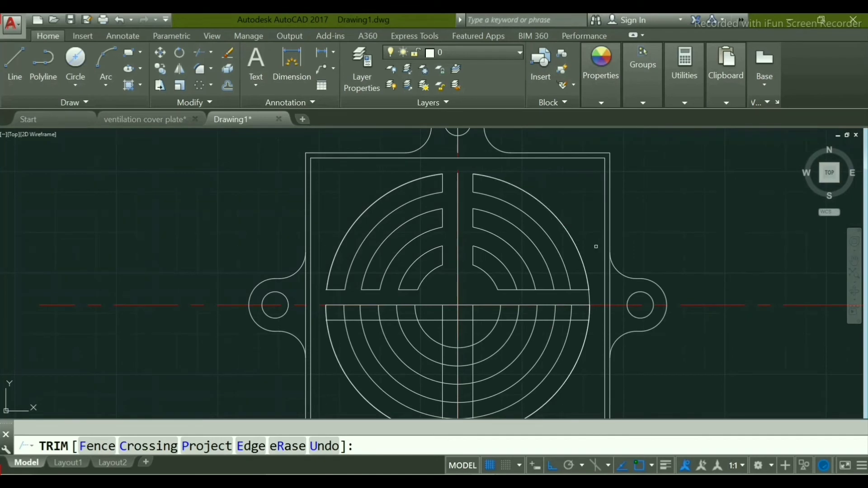
Trim the short ends of the upper horizontal rib edge that project beyond the outermost circle on both sides.
{"action": "scroll", "coordinate": [588, 280], "scroll_direction": "up", "scroll_amount": 2}
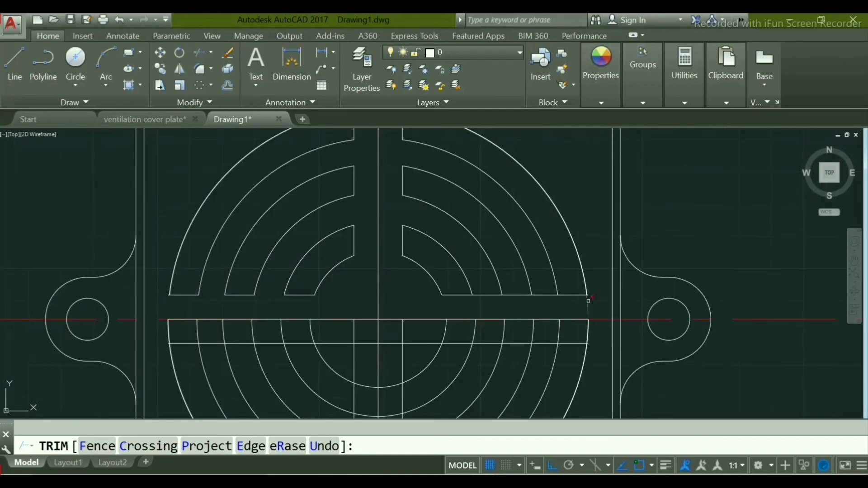
{"action": "scroll", "coordinate": [588, 296], "scroll_direction": "up", "scroll_amount": 4}
{"action": "scroll", "coordinate": [586, 297], "scroll_direction": "up", "scroll_amount": 3}
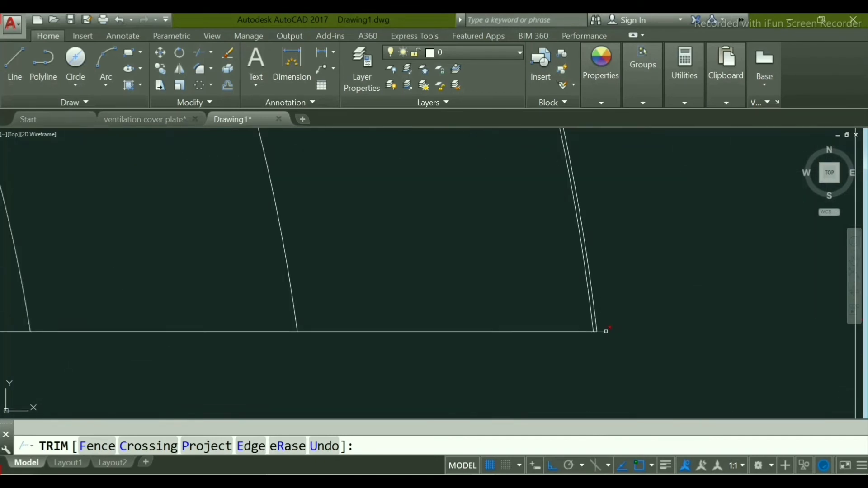
{"action": "scroll", "coordinate": [396, 321], "scroll_direction": "down", "scroll_amount": 8}
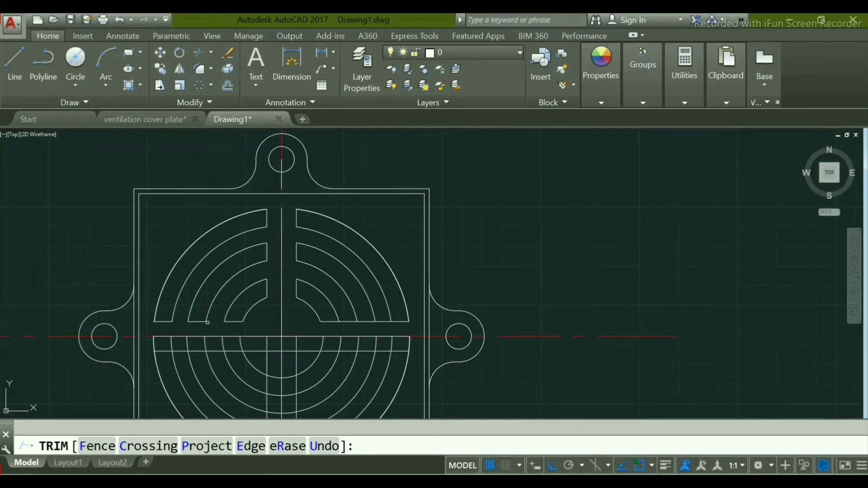
{"action": "scroll", "coordinate": [135, 322], "scroll_direction": "up", "scroll_amount": 2}
{"action": "scroll", "coordinate": [441, 278], "scroll_direction": "up", "scroll_amount": 5}
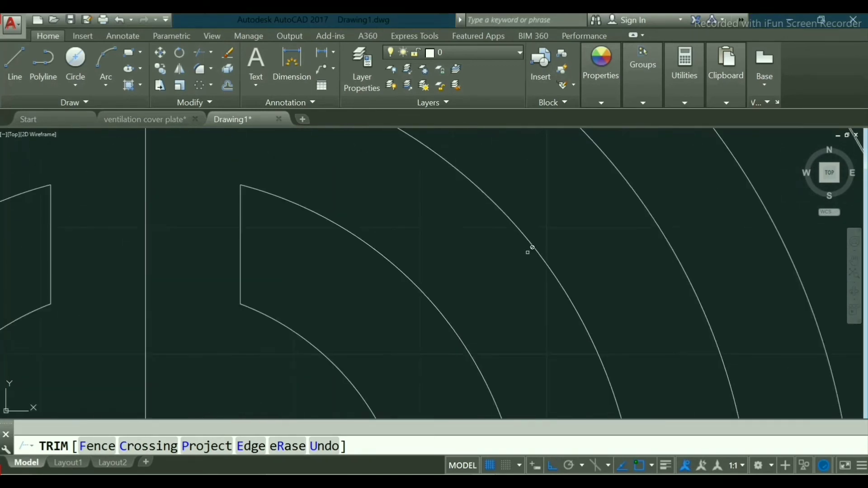
{"action": "middle_click_drag", "start_coordinate": [358, 273], "coordinate": [352, 268]}
{"action": "scroll", "coordinate": [353, 267], "scroll_direction": "down", "scroll_amount": 5}
{"action": "scroll", "coordinate": [186, 279], "scroll_direction": "up", "scroll_amount": 5}
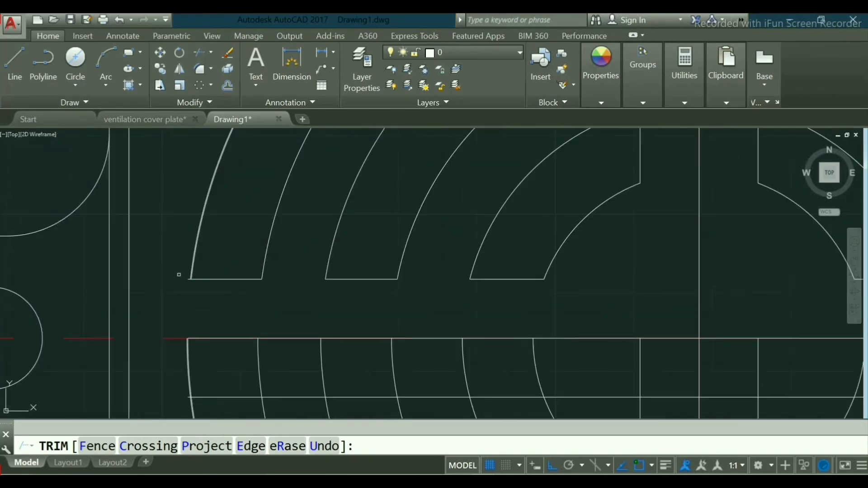
{"action": "scroll", "coordinate": [180, 278], "scroll_direction": "down", "scroll_amount": 3}
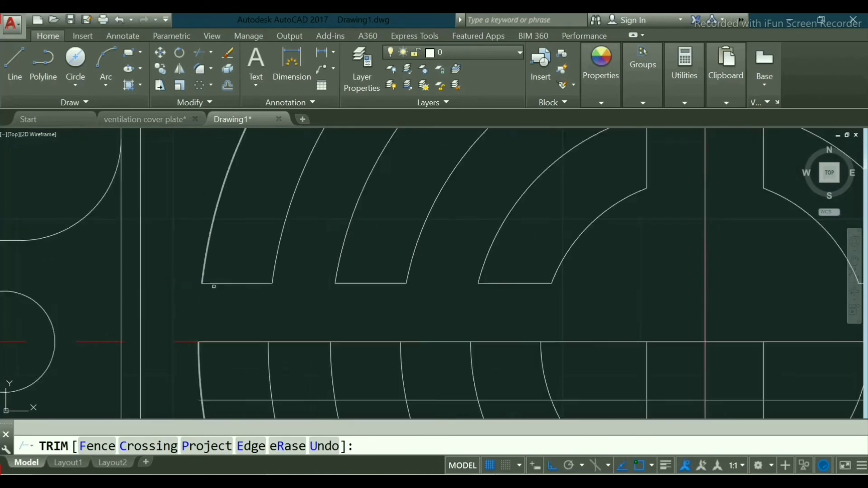
Trim the upper-right quadrant's horizontal rib edge between alternate rings to close its slots, and finish trimming.
{"action": "left_click", "coordinate": [509, 285]}
{"action": "left_click", "coordinate": [555, 286]}
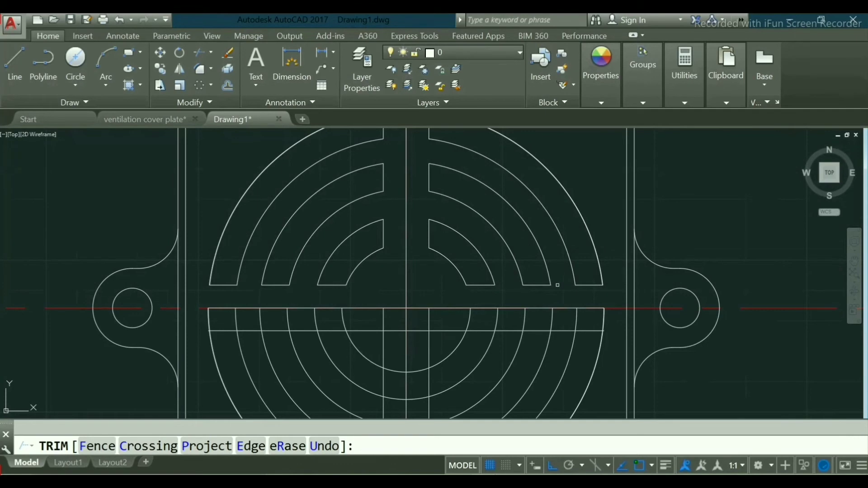
{"action": "right_click", "coordinate": [558, 285]}
{"action": "left_click", "coordinate": [581, 294]}
Delete the inner of the two nearly coincident outermost arcs in the upper-right quadrant.
{"action": "scroll", "coordinate": [597, 277], "scroll_direction": "up", "scroll_amount": 5}
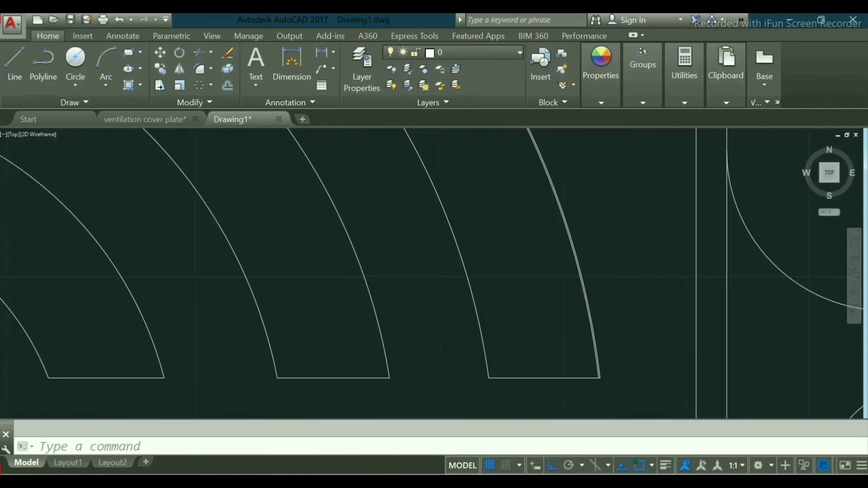
{"action": "scroll", "coordinate": [588, 279], "scroll_direction": "up", "scroll_amount": 3}
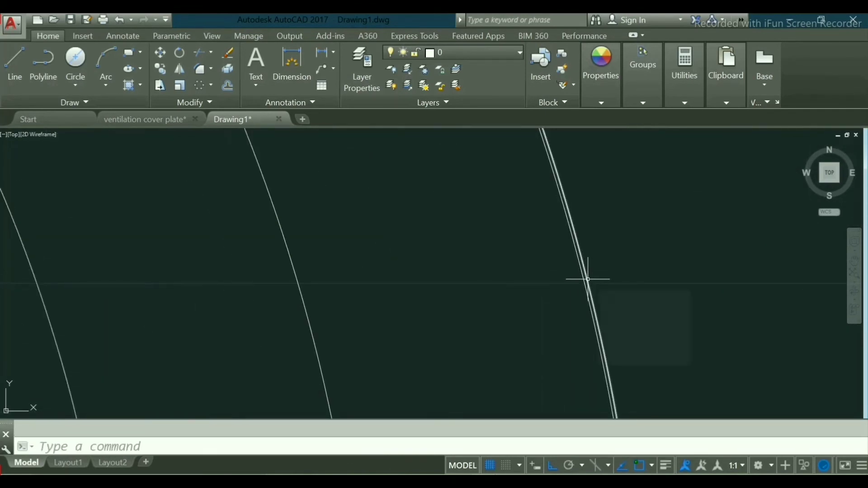
{"action": "scroll", "coordinate": [588, 279], "scroll_direction": "down", "scroll_amount": 4}
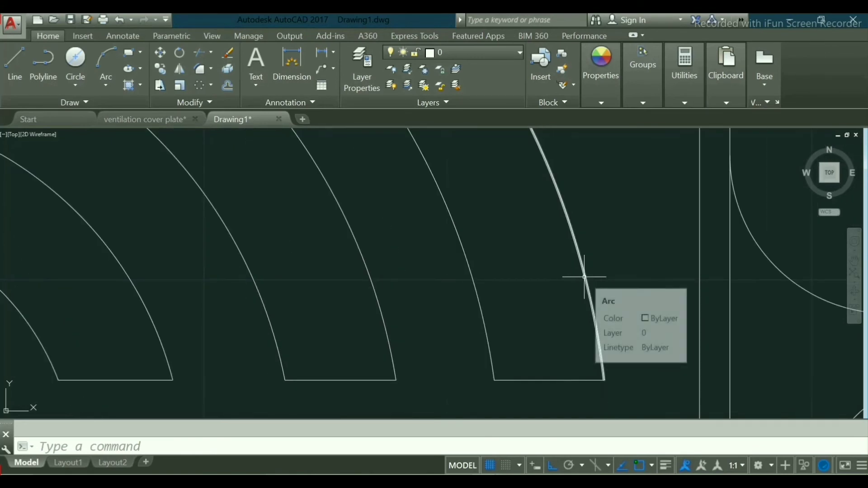
{"action": "scroll", "coordinate": [585, 277], "scroll_direction": "up", "scroll_amount": 4}
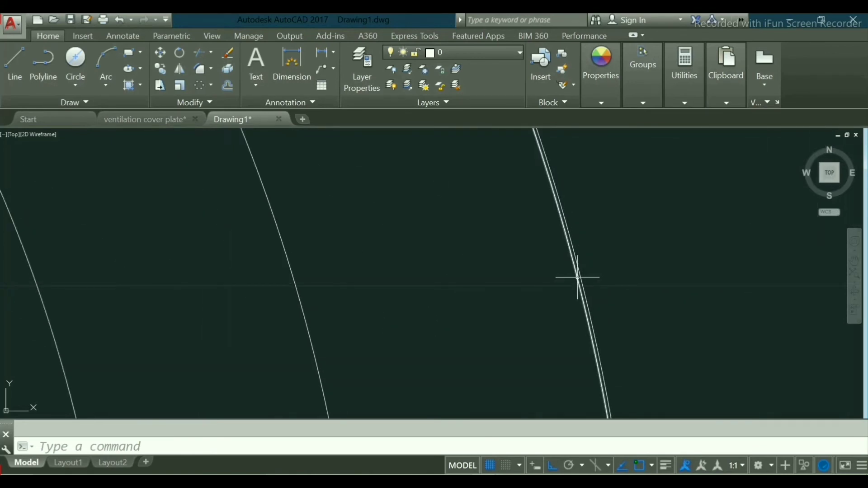
{"action": "scroll", "coordinate": [570, 273], "scroll_direction": "down", "scroll_amount": 3}
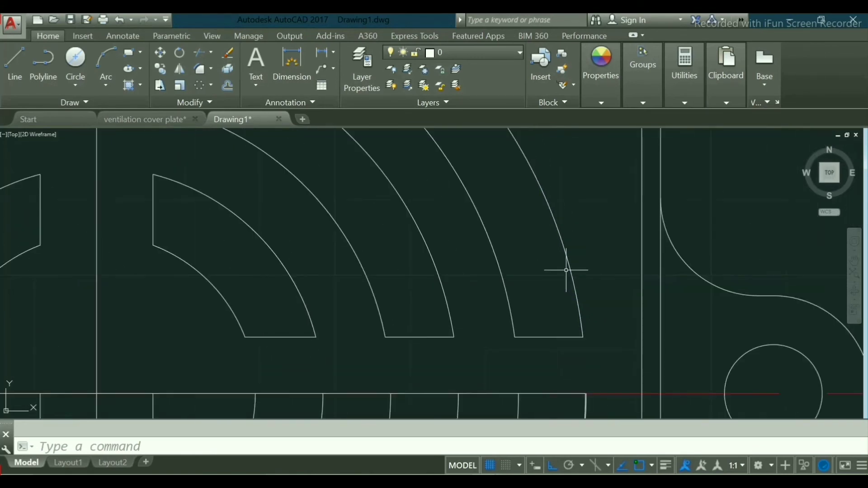
Delete the matching inner duplicate of the outermost arc in the upper-left quadrant.
{"action": "scroll", "coordinate": [563, 272], "scroll_direction": "down", "scroll_amount": 3}
{"action": "scroll", "coordinate": [330, 267], "scroll_direction": "up", "scroll_amount": 6}
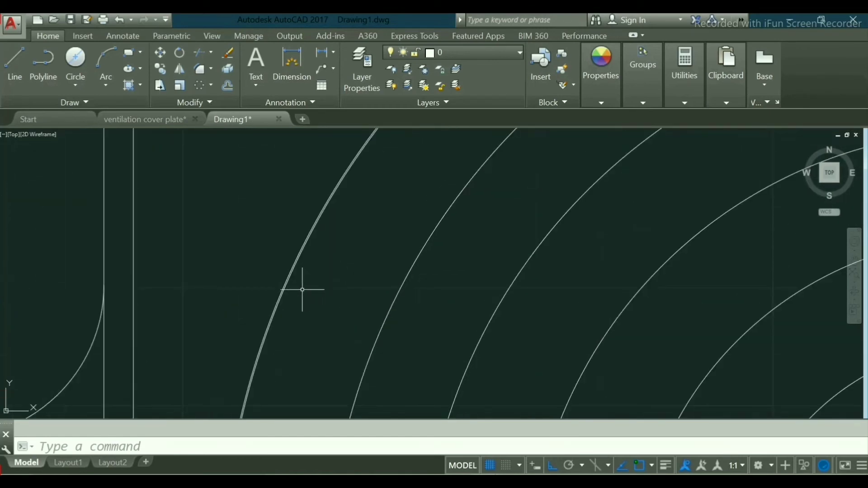
{"action": "scroll", "coordinate": [289, 288], "scroll_direction": "up", "scroll_amount": 2}
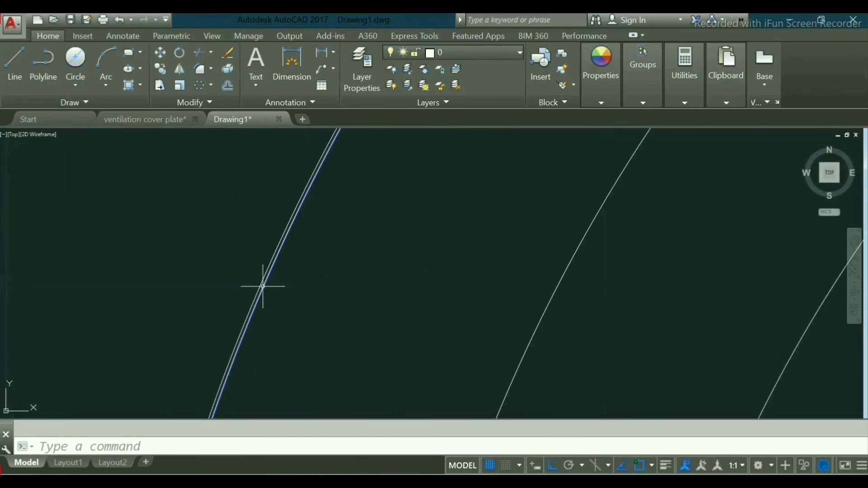
{"action": "scroll", "coordinate": [344, 291], "scroll_direction": "down", "scroll_amount": 4}
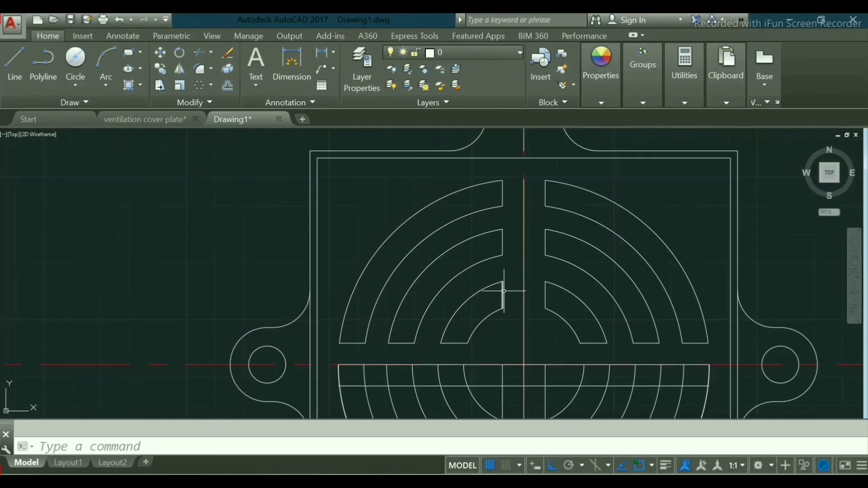
{"action": "scroll", "coordinate": [505, 291], "scroll_direction": "down", "scroll_amount": 3}
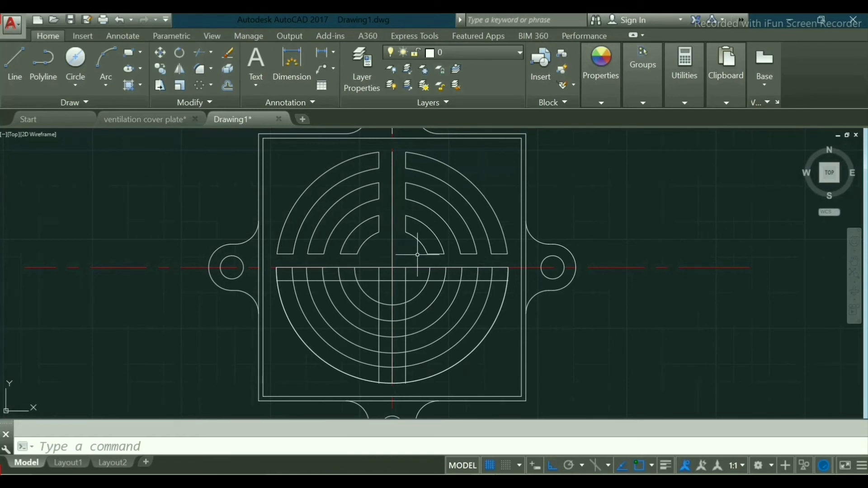
Trim the lower-left quadrant's ring ends and rib edge portions lying inside the horizontal rib, below the centreline.
{"action": "type", "text": "tr"}
{"action": "key", "text": "Return"}
{"action": "key", "text": "Return"}
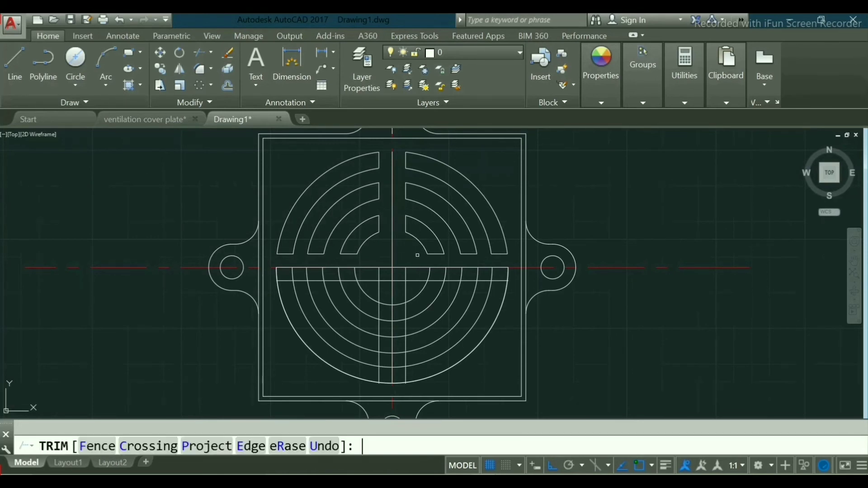
{"action": "scroll", "coordinate": [368, 284], "scroll_direction": "up", "scroll_amount": 2}
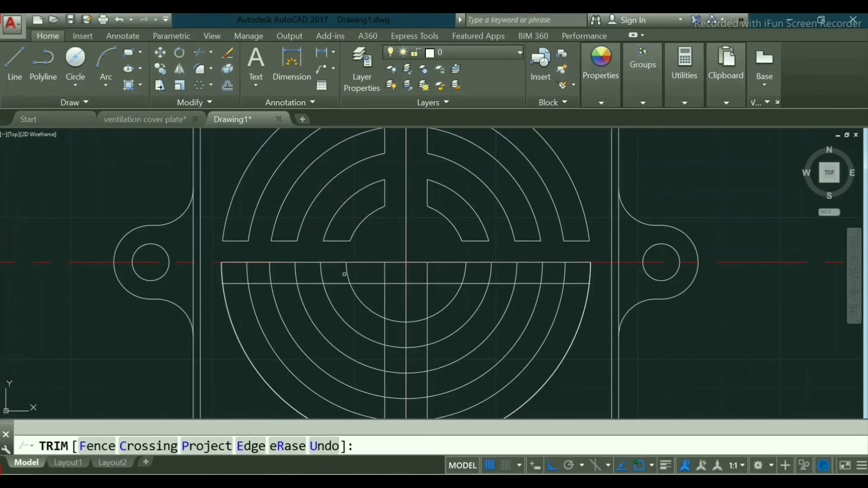
{"action": "left_click", "coordinate": [222, 273]}
{"action": "left_click", "coordinate": [248, 274]}
{"action": "left_click", "coordinate": [270, 274]}
{"action": "left_click", "coordinate": [296, 273]}
{"action": "left_click", "coordinate": [322, 273]}
{"action": "left_click", "coordinate": [348, 270]}
{"action": "left_click", "coordinate": [385, 273]}
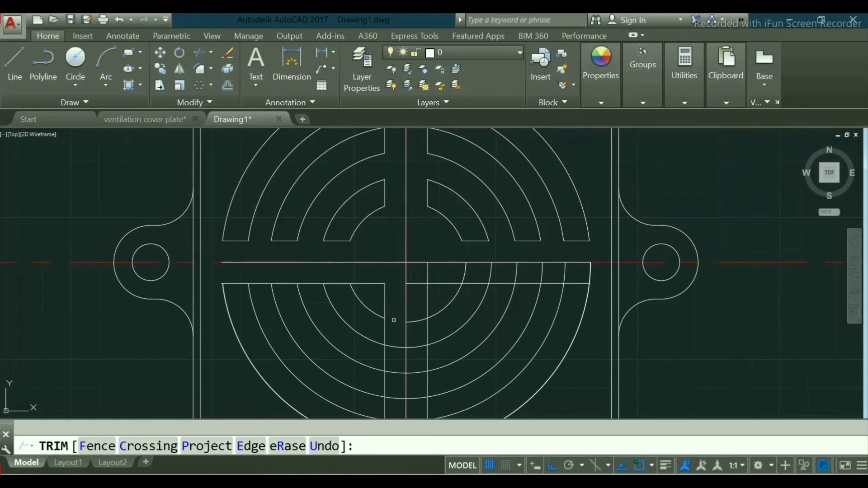
Trim the ring segments crossing the lower vertical rib between its left edge and the vertical centreline.
{"action": "middle_click_drag", "start_coordinate": [396, 318], "coordinate": [385, 273]}
{"action": "left_click", "coordinate": [384, 284]}
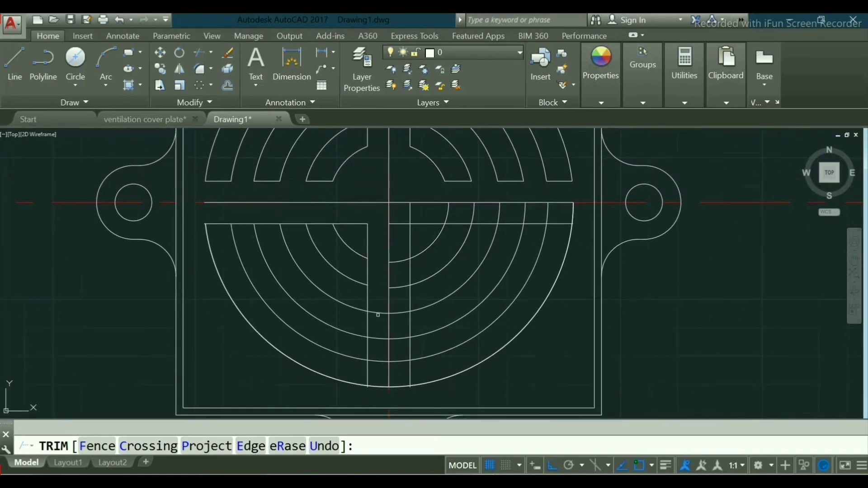
{"action": "left_click", "coordinate": [378, 315]}
{"action": "left_click", "coordinate": [377, 338]}
{"action": "left_click", "coordinate": [377, 360]}
{"action": "left_click", "coordinate": [378, 383]}
Trim the lower-right quadrant's ring ends and the rib edge portions that cross where the horizontal and vertical ribs meet.
{"action": "left_click", "coordinate": [409, 213]}
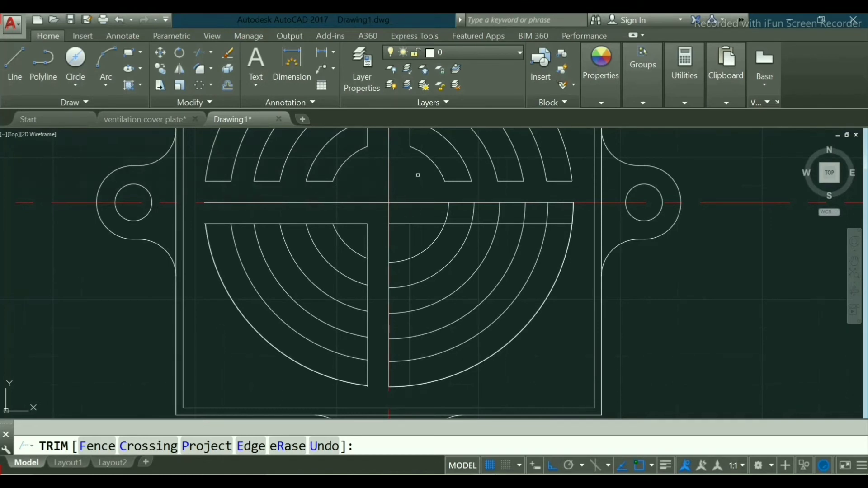
{"action": "key", "text": "ctrl+z"}
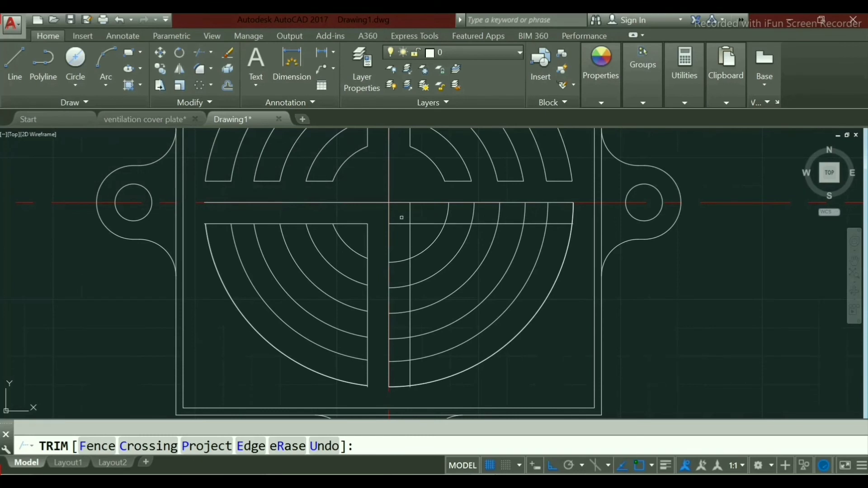
{"action": "left_click", "coordinate": [399, 222]}
{"action": "left_click", "coordinate": [410, 213]}
{"action": "left_click", "coordinate": [473, 209]}
{"action": "left_click", "coordinate": [499, 212]}
{"action": "left_click", "coordinate": [525, 213]}
{"action": "left_click", "coordinate": [547, 213]}
Trim the ring segments crossing the lower vertical rib between the vertical centreline and its right edge.
{"action": "left_click", "coordinate": [399, 260]}
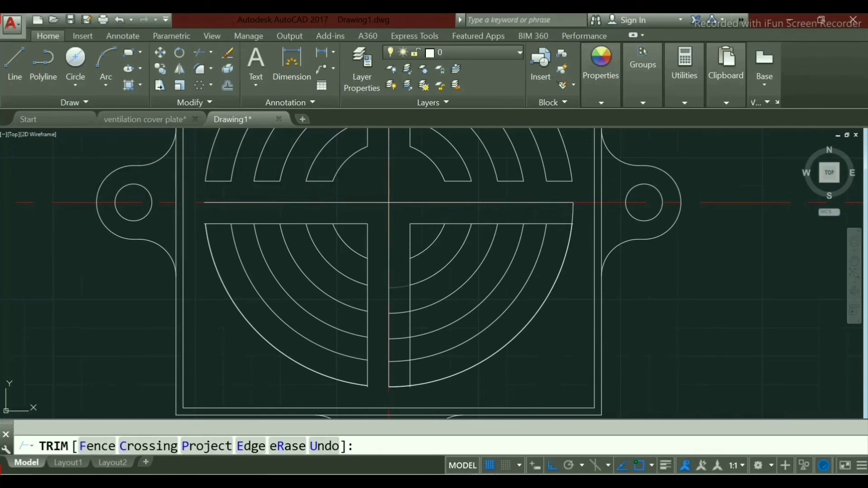
{"action": "left_click", "coordinate": [397, 287]}
{"action": "left_click", "coordinate": [399, 311]}
{"action": "left_click", "coordinate": [401, 358]}
Trim the lower-left quadrant's rib edges inside the innermost ring and its horizontal rib edge between alternate rings.
{"action": "scroll", "coordinate": [347, 226], "scroll_direction": "up", "scroll_amount": 4}
{"action": "left_click", "coordinate": [361, 253]}
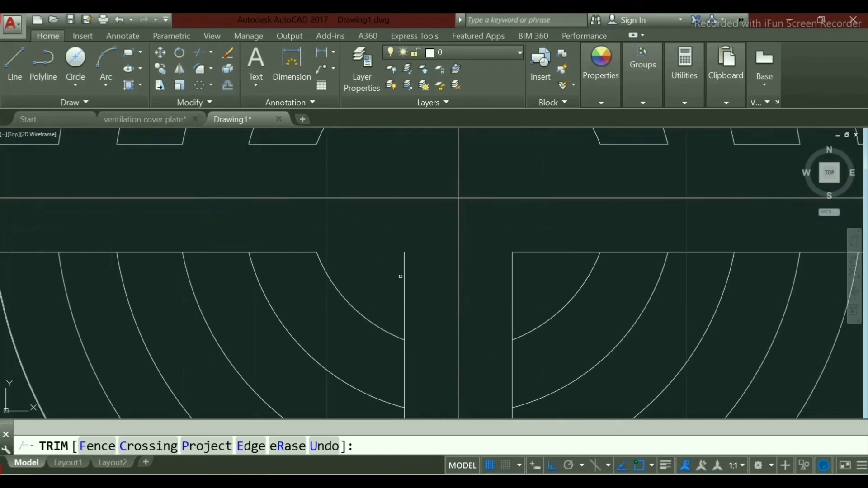
{"action": "left_click", "coordinate": [403, 277]}
{"action": "scroll", "coordinate": [357, 256], "scroll_direction": "down", "scroll_amount": 2}
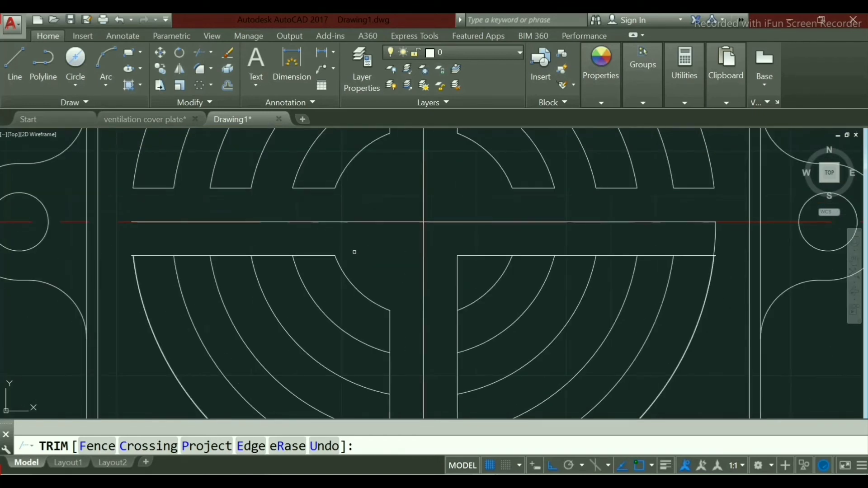
{"action": "left_click", "coordinate": [283, 255]}
{"action": "left_click", "coordinate": [196, 256]}
Trim the projecting ends of the lower horizontal rib edge and the leftover outermost arc piece above its right end.
{"action": "middle_click_drag", "start_coordinate": [197, 256], "coordinate": [213, 183]}
{"action": "scroll", "coordinate": [130, 176], "scroll_direction": "up", "scroll_amount": 3}
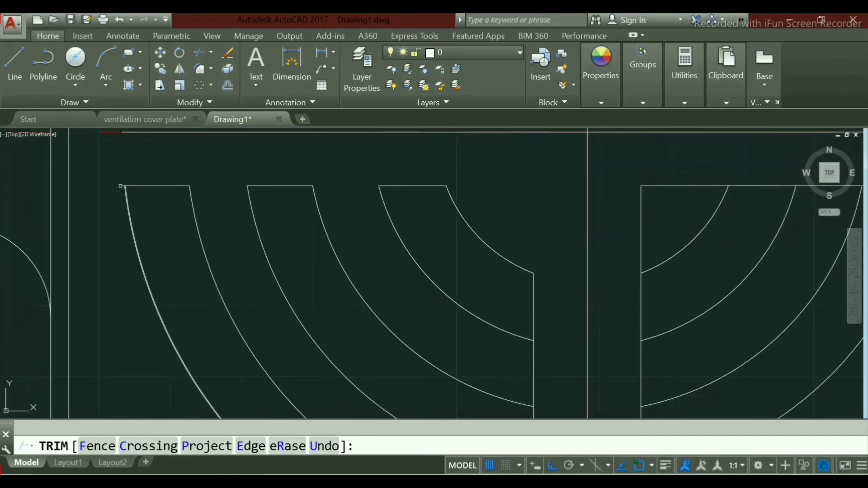
{"action": "scroll", "coordinate": [468, 189], "scroll_direction": "down", "scroll_amount": 4}
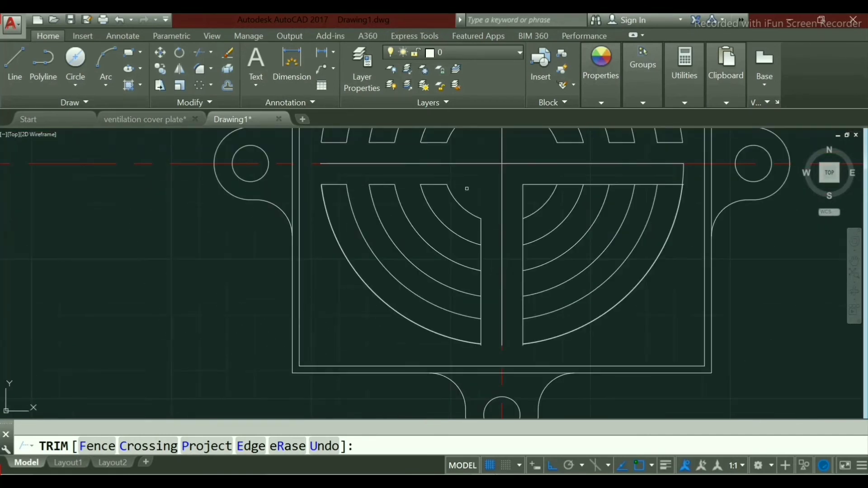
{"action": "scroll", "coordinate": [652, 197], "scroll_direction": "up", "scroll_amount": 5}
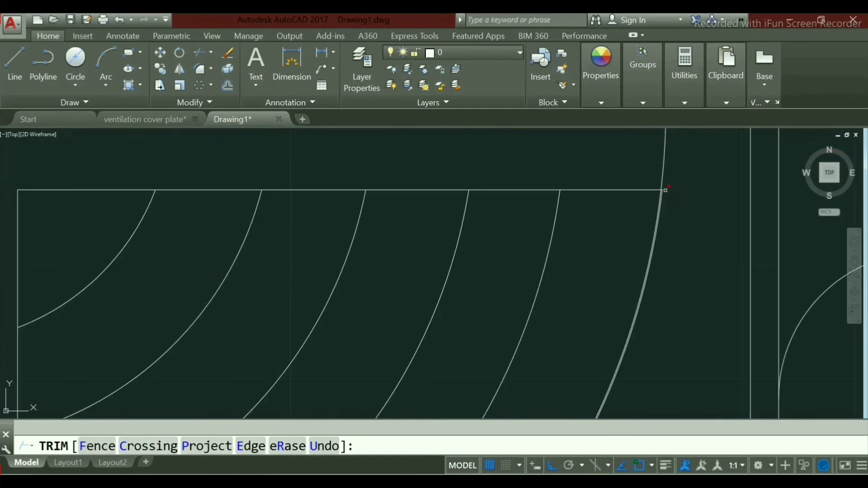
{"action": "scroll", "coordinate": [647, 177], "scroll_direction": "down", "scroll_amount": 4}
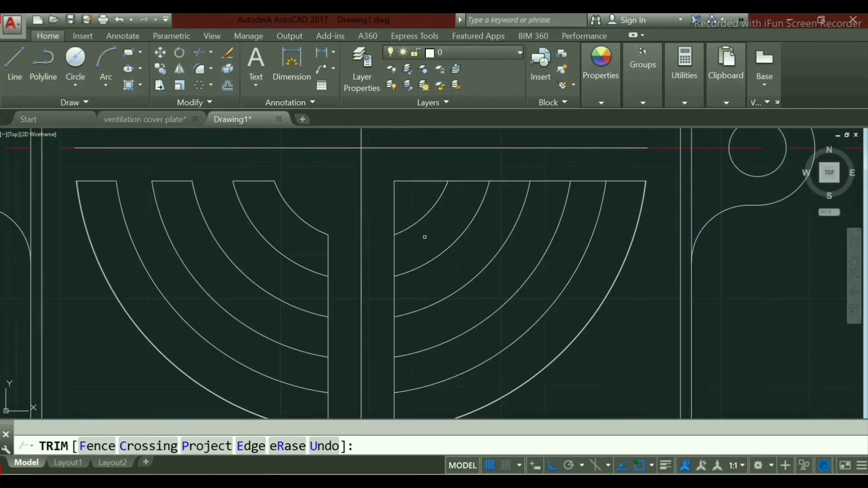
Trim the lower-left vertical rib edge and both lower-right quadrant rib edges between alternate rings to close the slots.
{"action": "scroll", "coordinate": [404, 243], "scroll_direction": "up", "scroll_amount": 3}
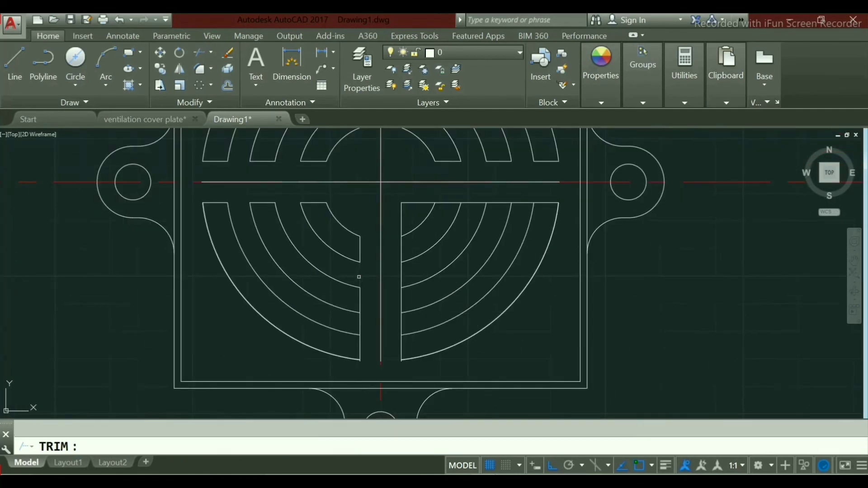
{"action": "left_click", "coordinate": [361, 320]}
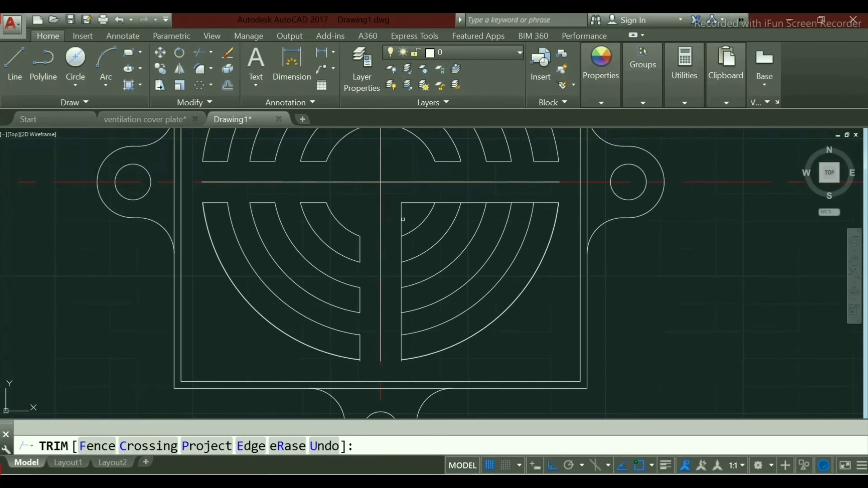
{"action": "left_click", "coordinate": [402, 222]}
{"action": "left_click", "coordinate": [420, 203]}
{"action": "left_click", "coordinate": [473, 203]}
{"action": "left_click", "coordinate": [528, 203]}
Trim the projecting lower end of the left vertical rib edge and delete the lower-left quadrant's inner duplicate of the outermost arc.
{"action": "scroll", "coordinate": [359, 343], "scroll_direction": "up", "scroll_amount": 6}
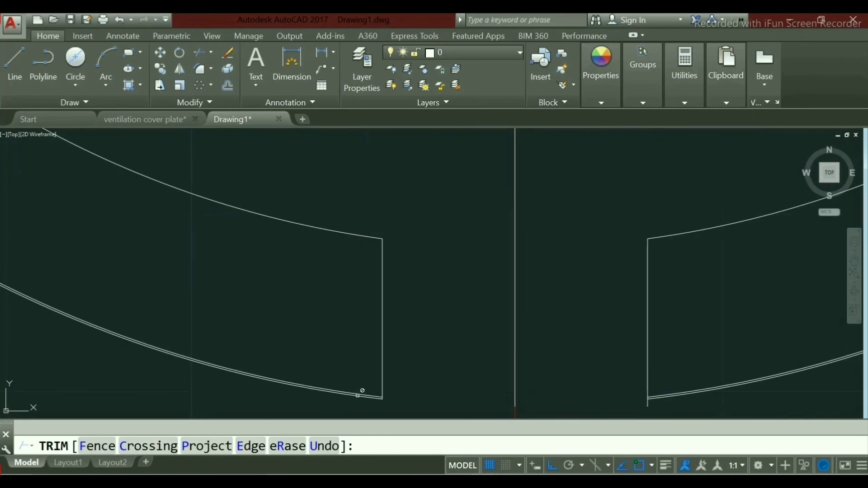
{"action": "left_click", "coordinate": [351, 392]}
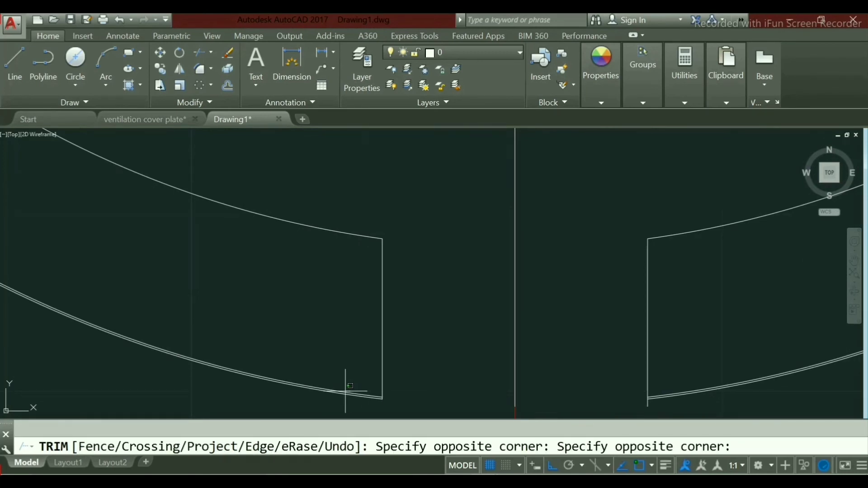
{"action": "left_click", "coordinate": [345, 391]}
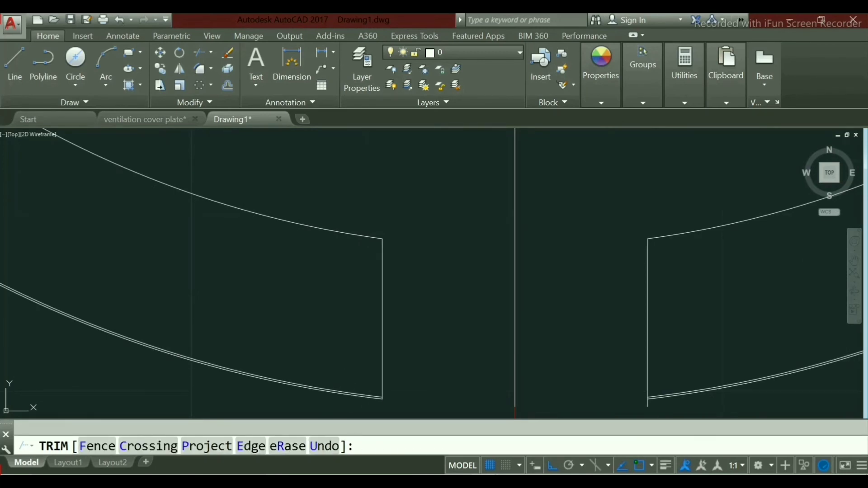
{"action": "key", "text": "Return"}
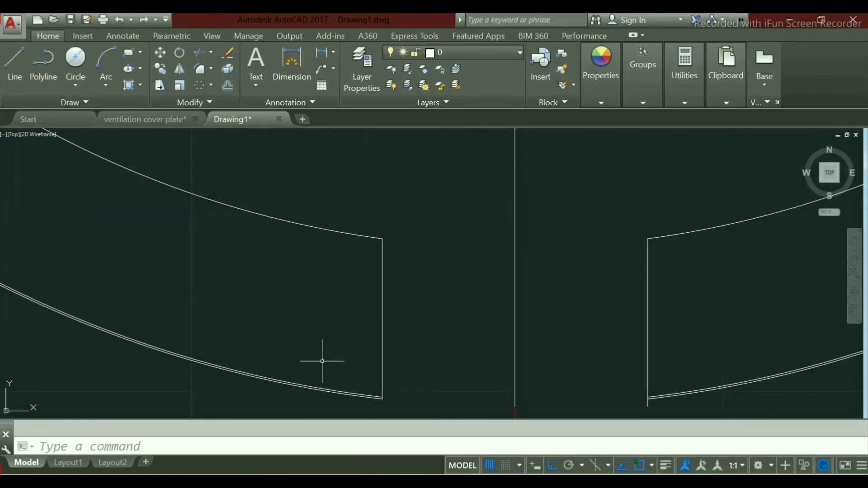
{"action": "left_click", "coordinate": [307, 386]}
{"action": "key", "text": "Escape"}
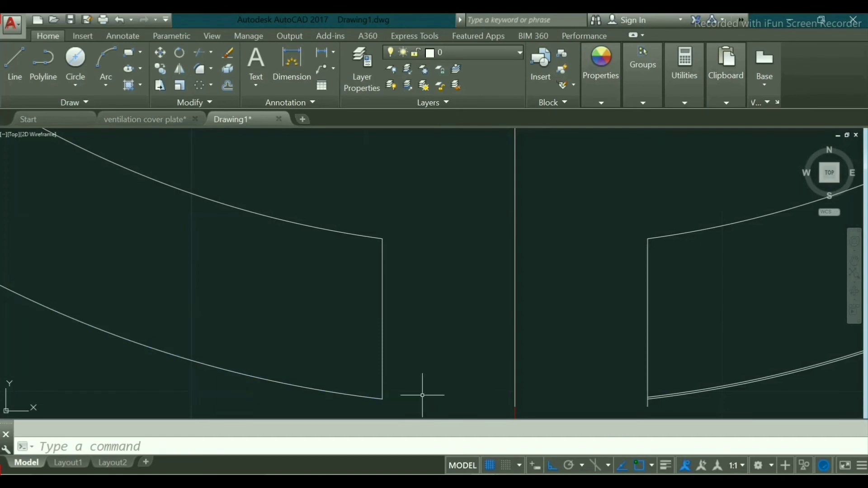
Delete the inner of the two nearly coincident outermost arcs in the lower-right quadrant.
{"action": "scroll", "coordinate": [471, 376], "scroll_direction": "down", "scroll_amount": 3}
{"action": "scroll", "coordinate": [506, 362], "scroll_direction": "up", "scroll_amount": 5}
{"action": "scroll", "coordinate": [532, 371], "scroll_direction": "up", "scroll_amount": 4}
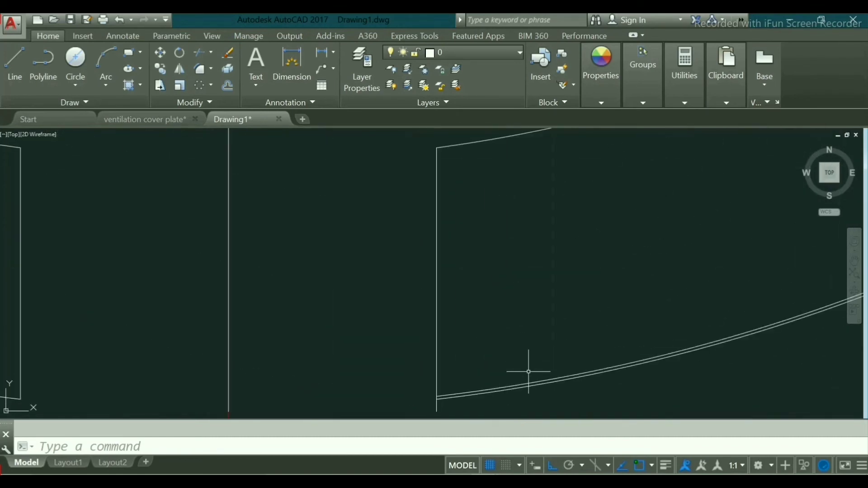
{"action": "left_click", "coordinate": [504, 387]}
{"action": "key", "text": "Delete"}
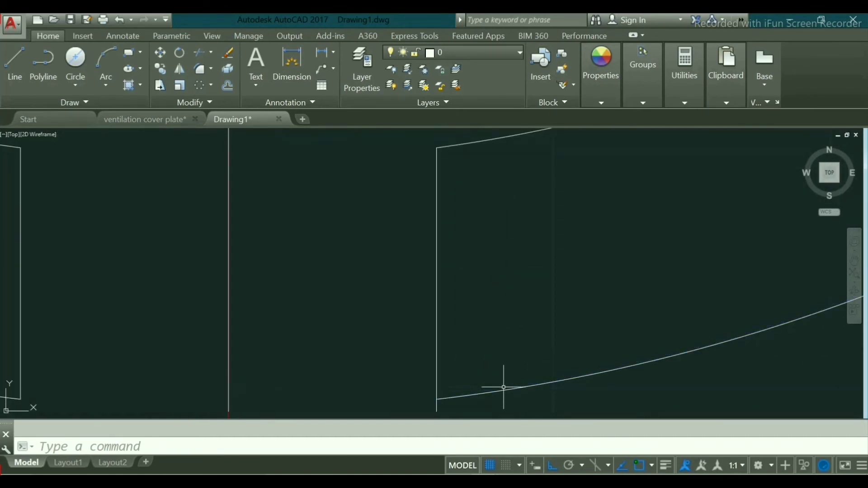
Trim the right vertical rib edge's short end projecting below the outermost arc, and finish trimming.
{"action": "type", "text": "tr"}
{"action": "key", "text": "Return"}
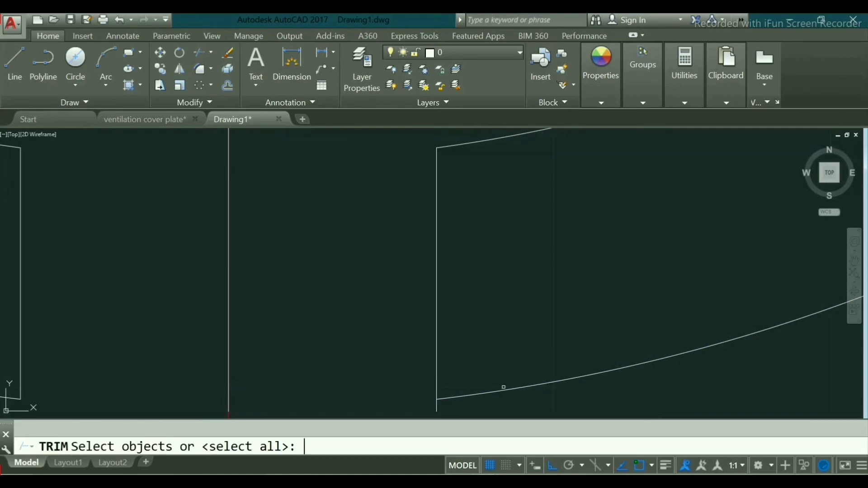
{"action": "key", "text": "Return"}
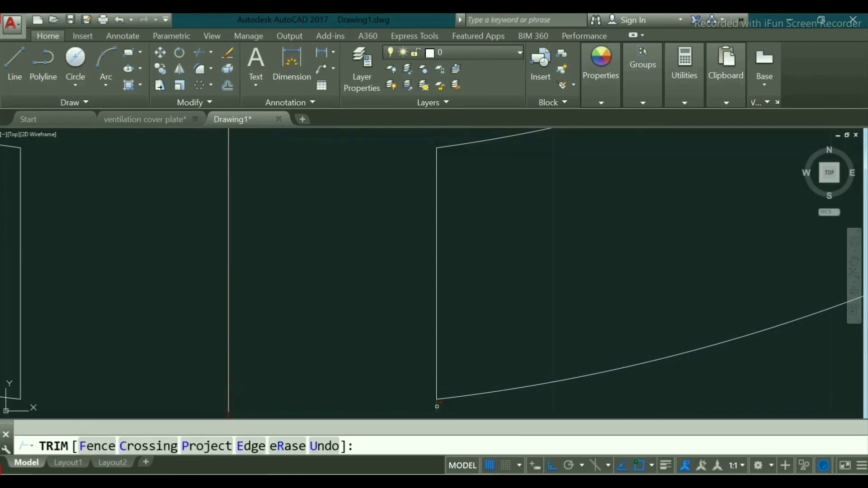
{"action": "scroll", "coordinate": [437, 393], "scroll_direction": "down", "scroll_amount": 8}
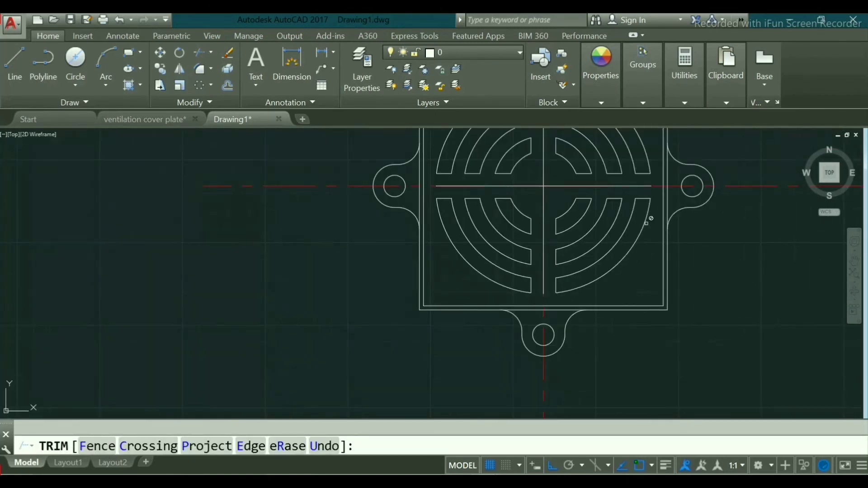
{"action": "scroll", "coordinate": [644, 208], "scroll_direction": "up", "scroll_amount": 3}
{"action": "scroll", "coordinate": [645, 197], "scroll_direction": "up", "scroll_amount": 8}
{"action": "scroll", "coordinate": [639, 185], "scroll_direction": "down", "scroll_amount": 12}
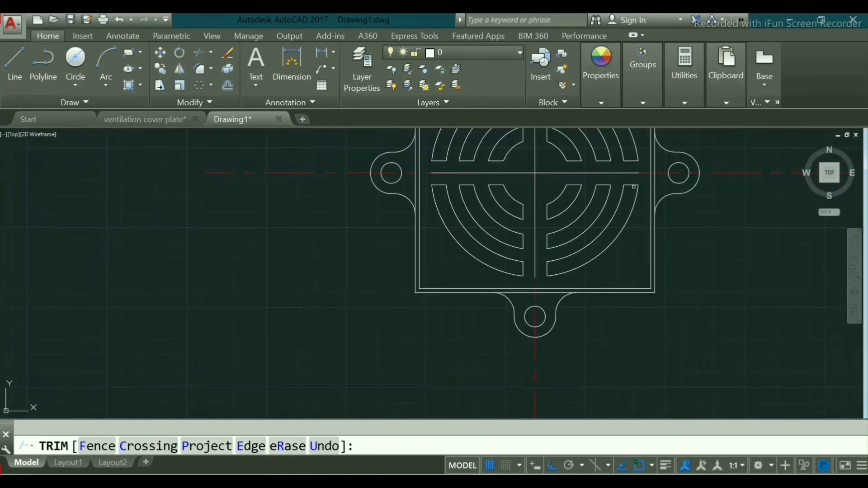
{"action": "mouse_move", "coordinate": [589, 196]}
{"action": "middle_mouse_down"}
{"action": "mouse_move", "coordinate": [540, 260]}
{"action": "mouse_move", "coordinate": [445, 299]}
{"action": "middle_mouse_up"}
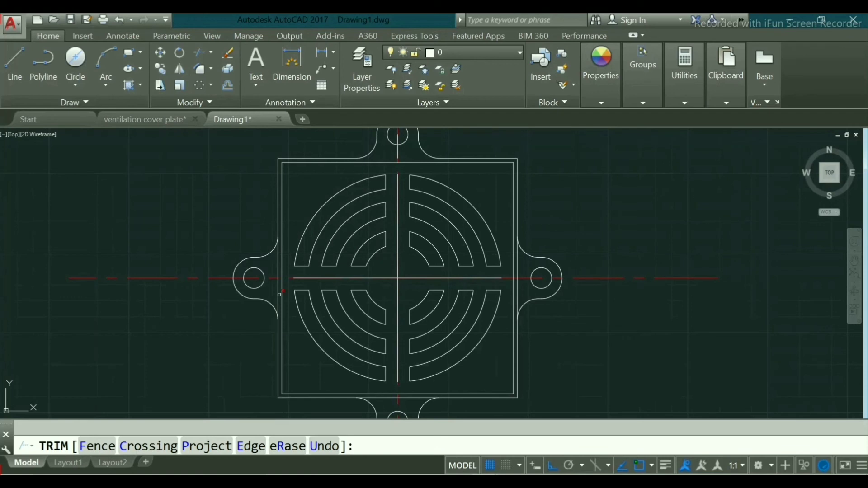
{"action": "right_click", "coordinate": [374, 279]}
{"action": "left_click", "coordinate": [427, 287]}
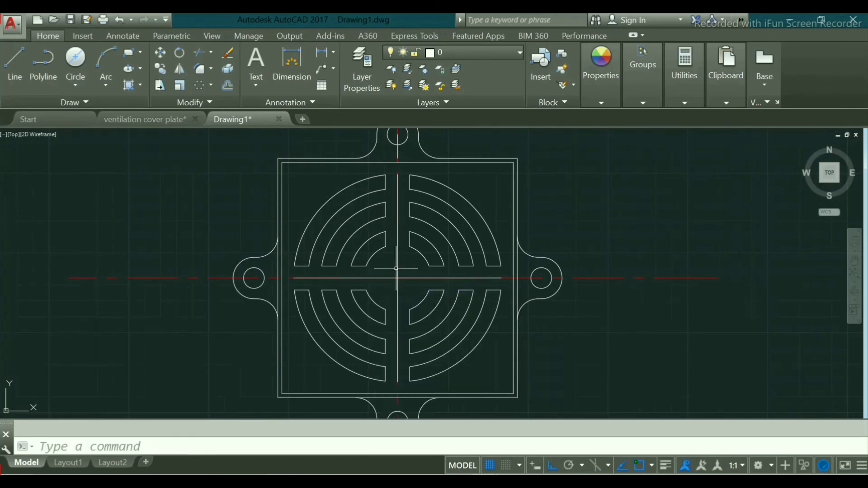
Delete the white vertical construction line lying over the vertical centreline inside the vent circle.
{"action": "left_click", "coordinate": [397, 268]}
{"action": "key", "text": "Escape"}
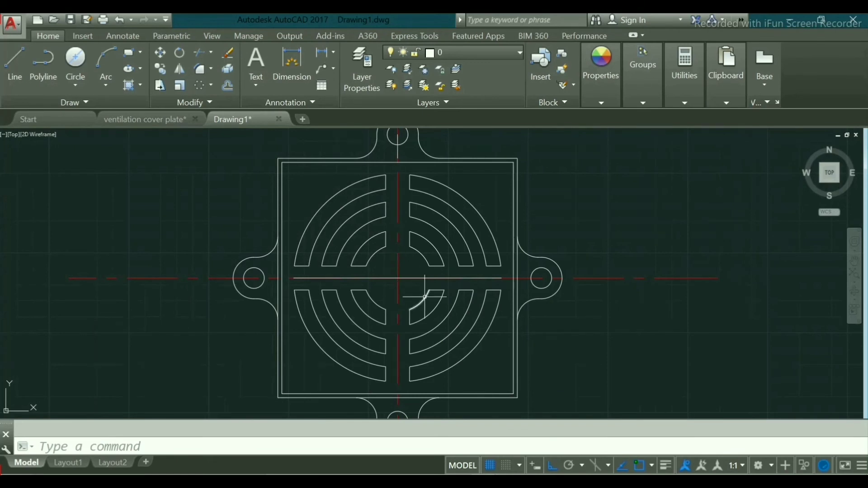
{"action": "left_click", "coordinate": [413, 275]}
{"action": "left_click", "coordinate": [410, 280]}
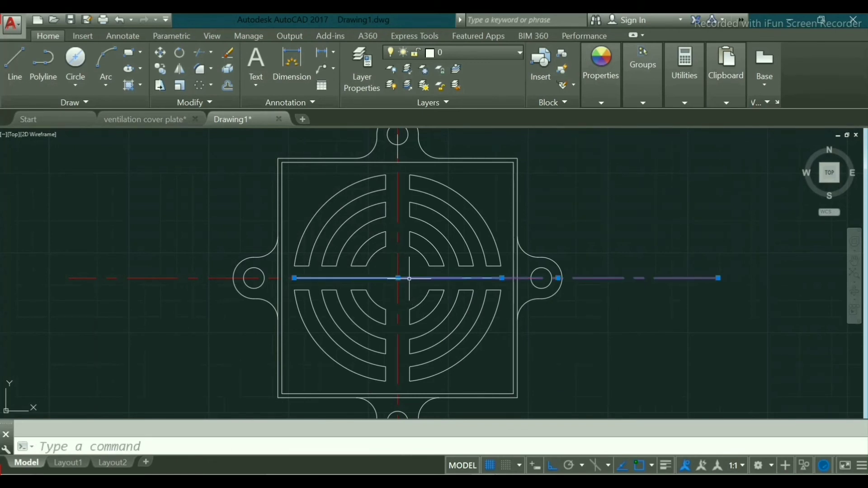
{"action": "left_click", "coordinate": [581, 349]}
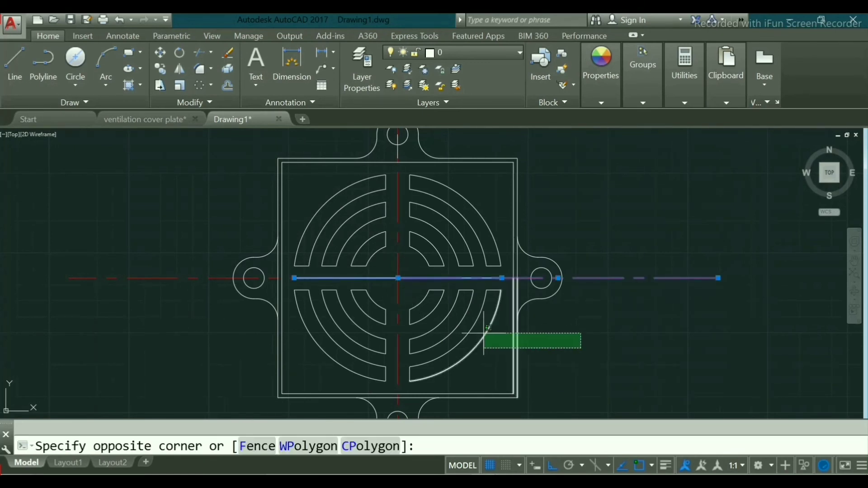
{"action": "left_click", "coordinate": [602, 355]}
{"action": "key", "text": "Escape"}
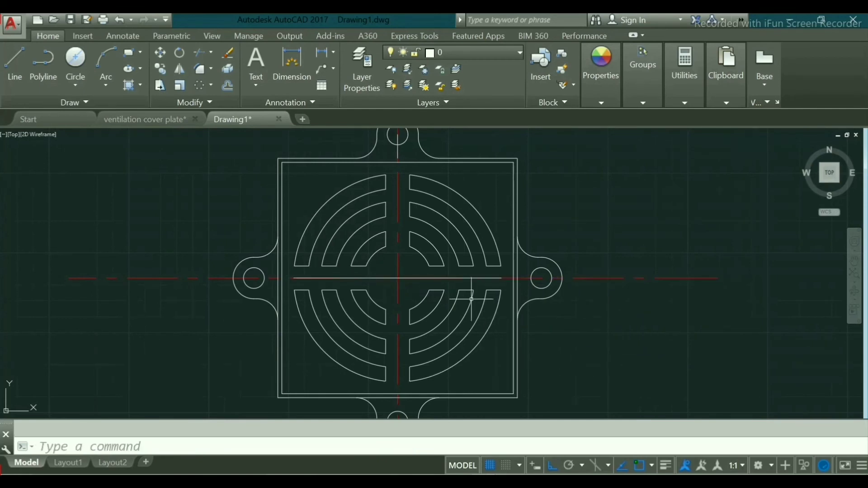
Delete the white horizontal construction line lying over the horizontal centreline inside the vent circle.
{"action": "left_click", "coordinate": [405, 278]}
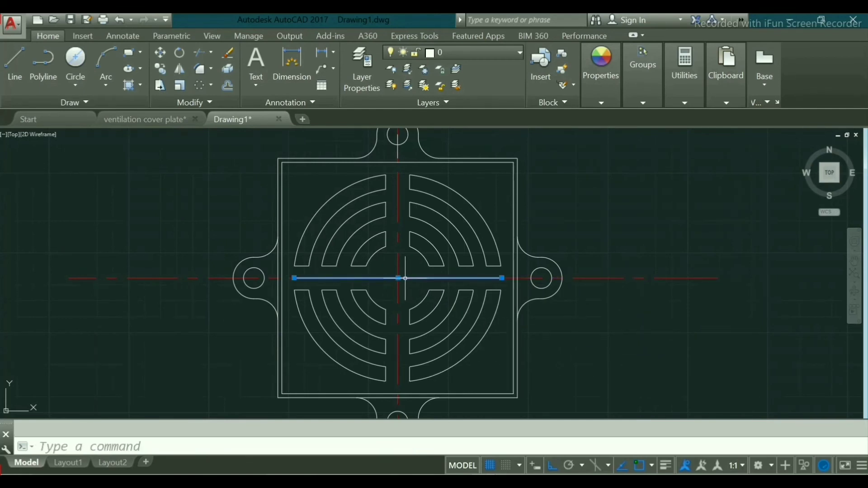
{"action": "key", "text": "Delete"}
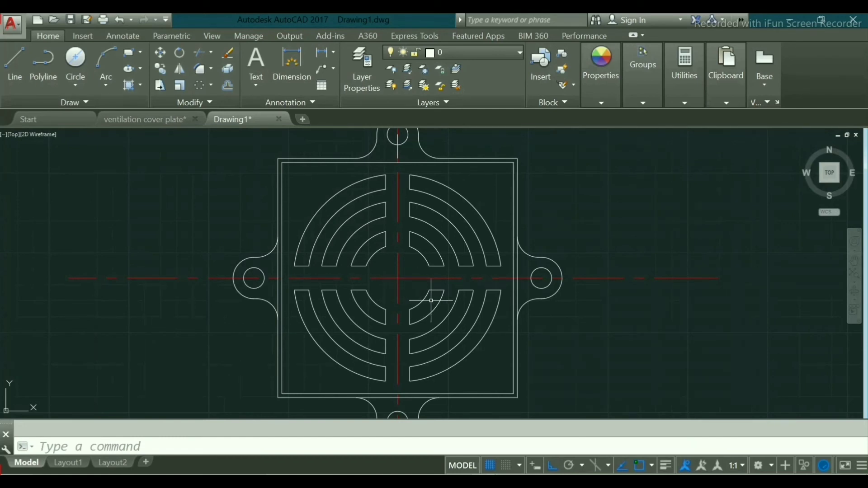
Chamfer the lower-right corner of the plate's outer square with both chamfer distances set to 5.
{"action": "type", "text": "d"}
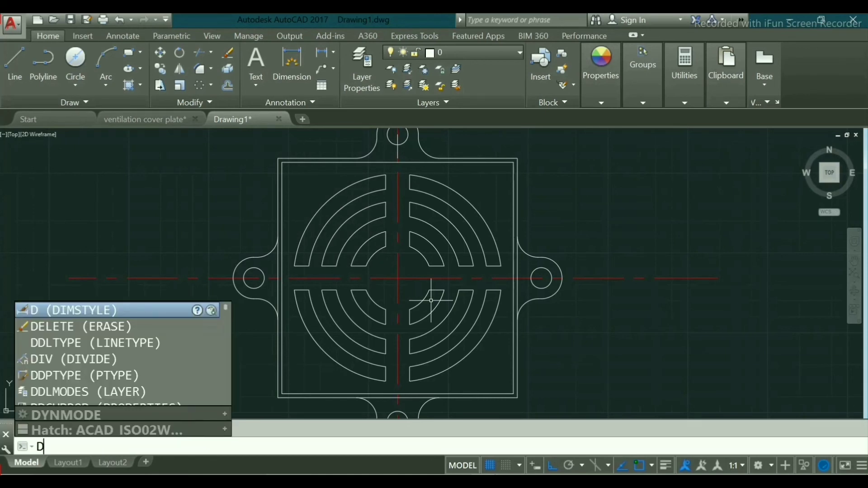
{"action": "key", "text": "BackSpace"}
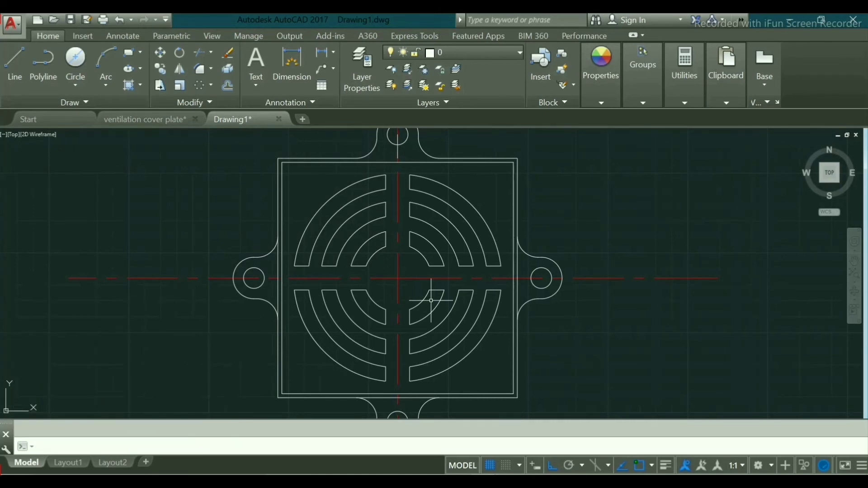
{"action": "left_click", "coordinate": [211, 68]}
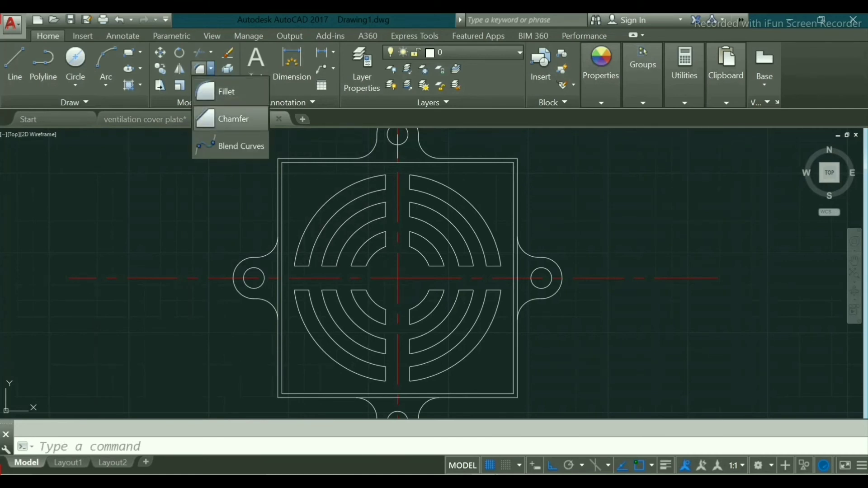
{"action": "left_click", "coordinate": [229, 120]}
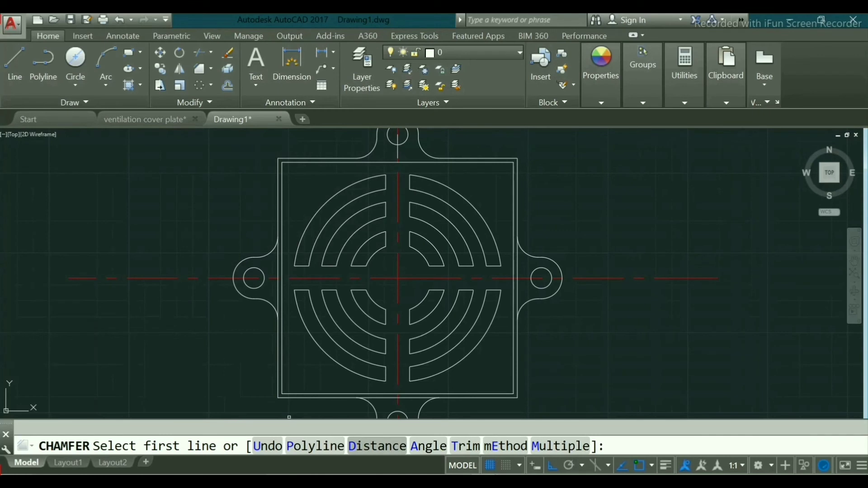
{"action": "type", "text": "d"}
{"action": "key", "text": "Return"}
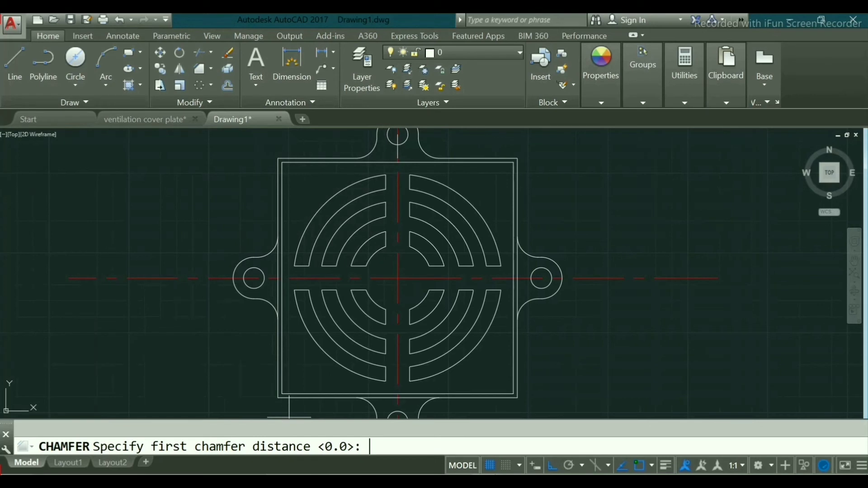
{"action": "type", "text": "5"}
{"action": "key", "text": "Return"}
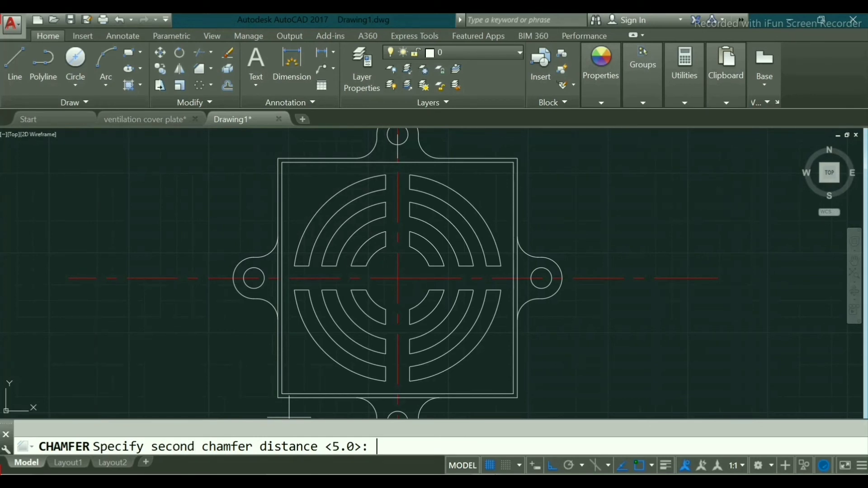
{"action": "key", "text": "Return"}
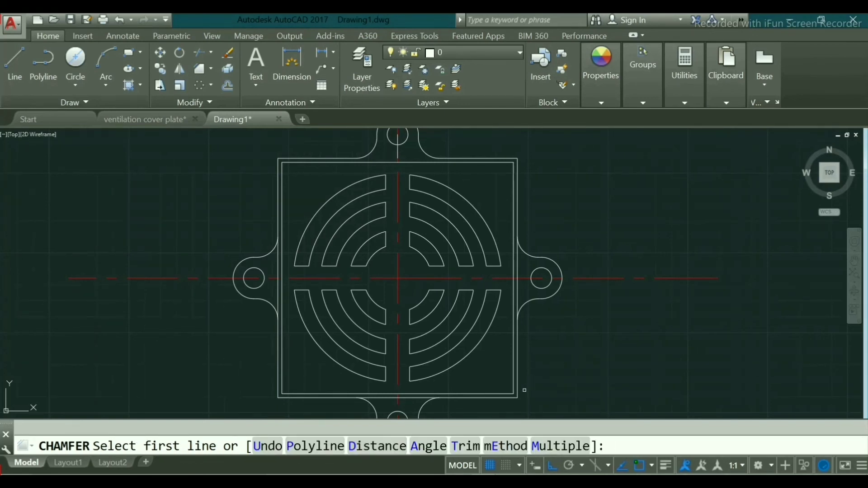
{"action": "scroll", "coordinate": [524, 390], "scroll_direction": "up", "scroll_amount": 4}
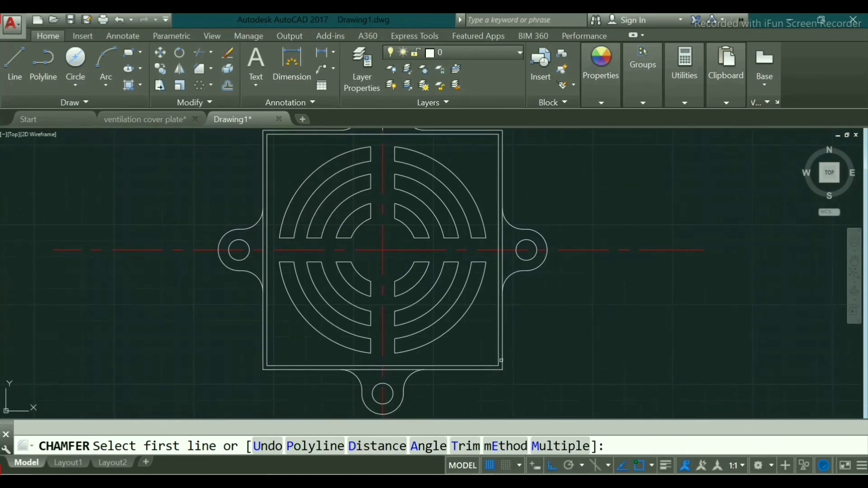
{"action": "scroll", "coordinate": [497, 366], "scroll_direction": "up", "scroll_amount": 2}
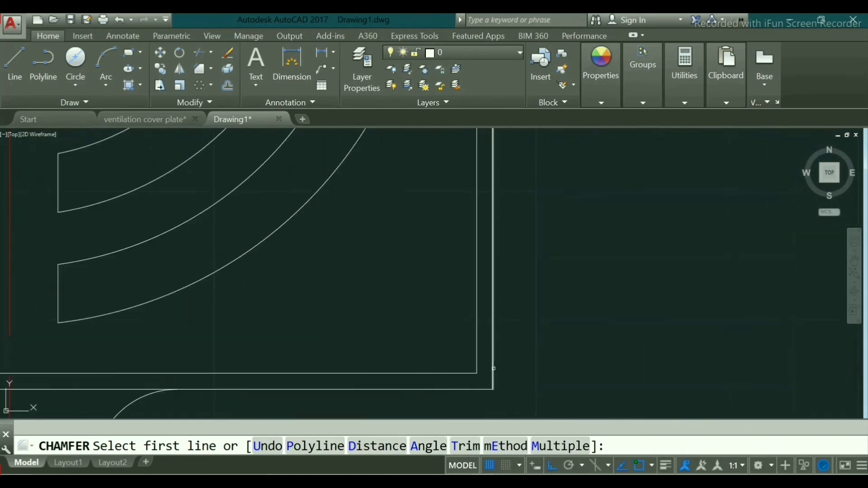
{"action": "left_click", "coordinate": [494, 368]}
{"action": "left_click", "coordinate": [474, 390]}
Chamfer the lower-left corner of the plate's outer square, keeping both distances at 5.
{"action": "scroll", "coordinate": [375, 371], "scroll_direction": "down", "scroll_amount": 2}
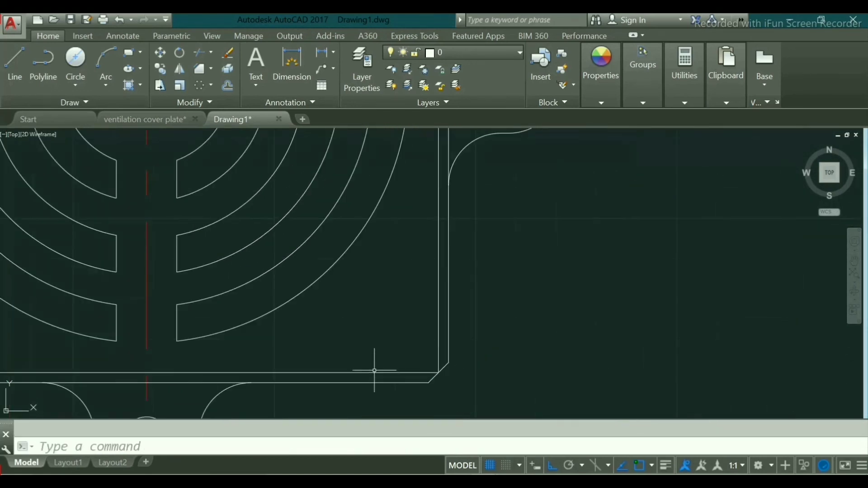
{"action": "scroll", "coordinate": [355, 329], "scroll_direction": "down", "scroll_amount": 4}
{"action": "key", "text": "Return"}
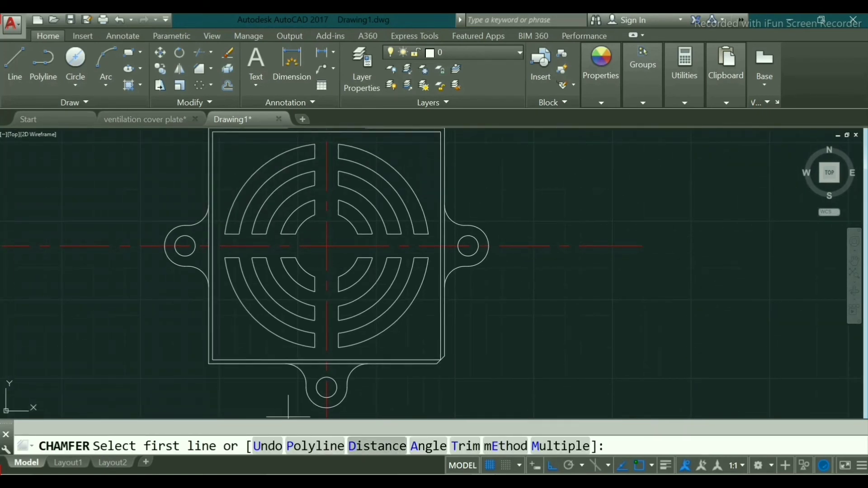
{"action": "key", "text": "d"}
{"action": "key", "text": "Return"}
{"action": "scroll", "coordinate": [228, 365], "scroll_direction": "up", "scroll_amount": 2}
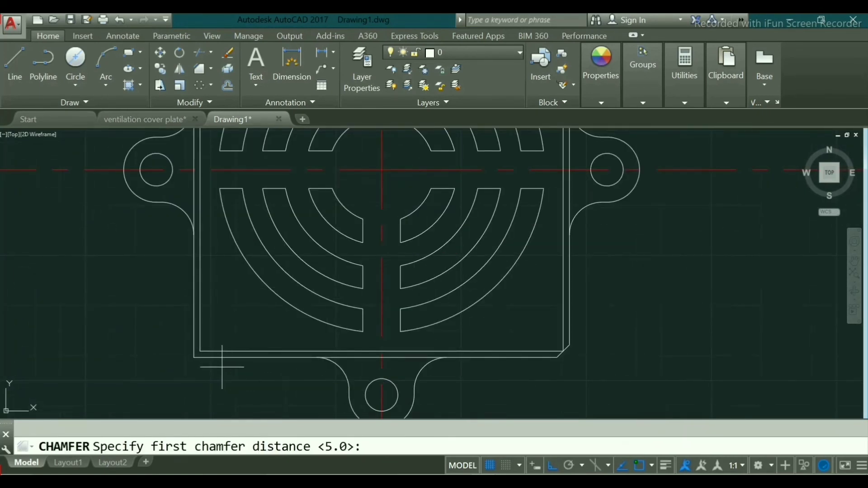
{"action": "key", "text": "Return"}
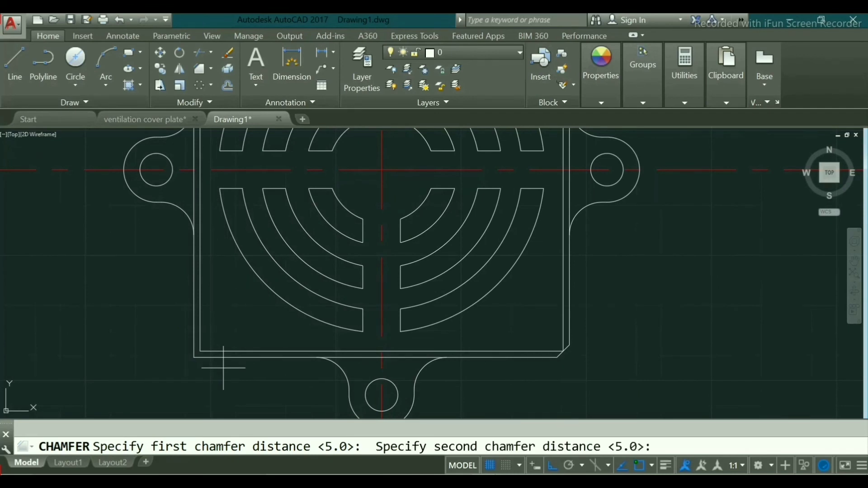
{"action": "key", "text": "Return"}
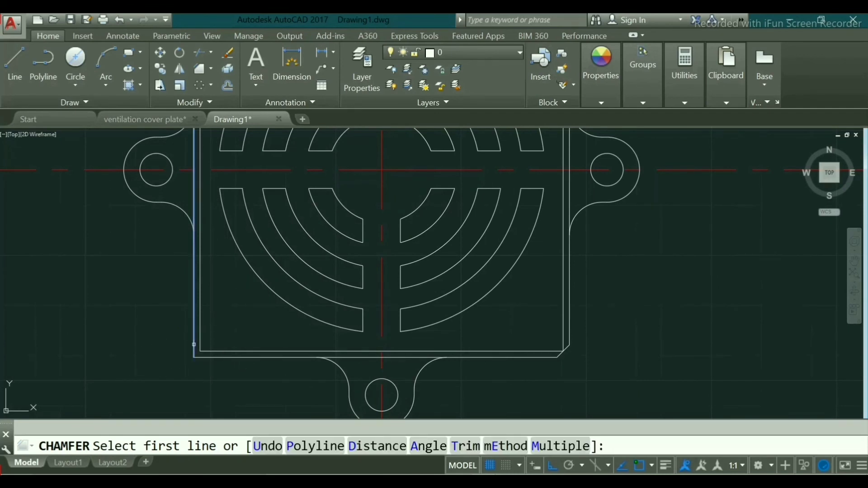
{"action": "left_click", "coordinate": [193, 344]}
{"action": "left_click", "coordinate": [208, 358]}
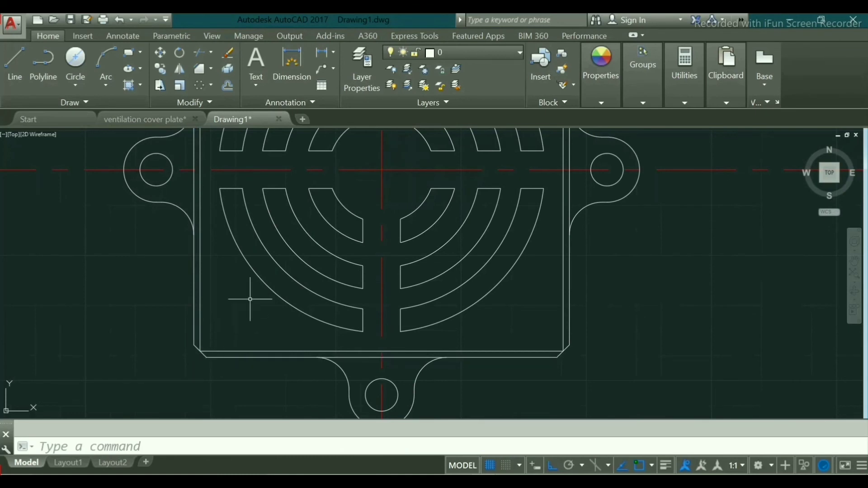
Chamfer the upper-left corner of the plate's outer square, keeping both distances at 5.
{"action": "middle_click_drag", "start_coordinate": [249, 295], "coordinate": [213, 394]}
{"action": "scroll", "coordinate": [202, 294], "scroll_direction": "down", "scroll_amount": 2}
{"action": "scroll", "coordinate": [201, 298], "scroll_direction": "up", "scroll_amount": 3}
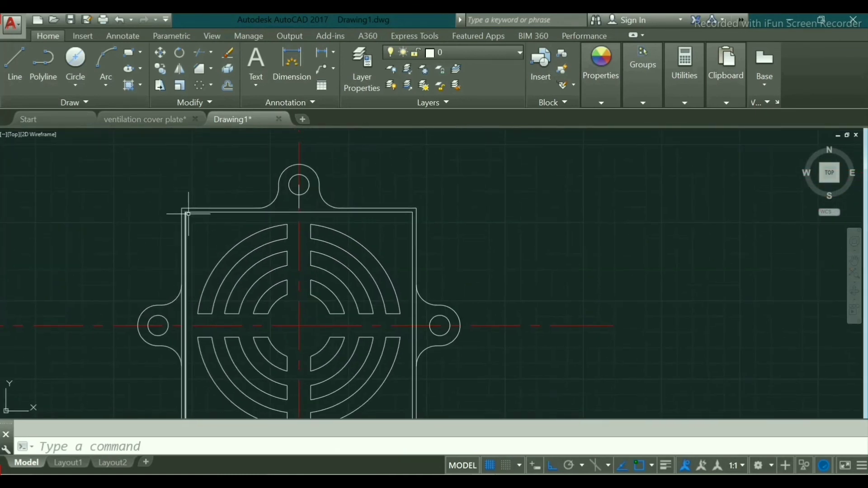
{"action": "key", "text": "Return"}
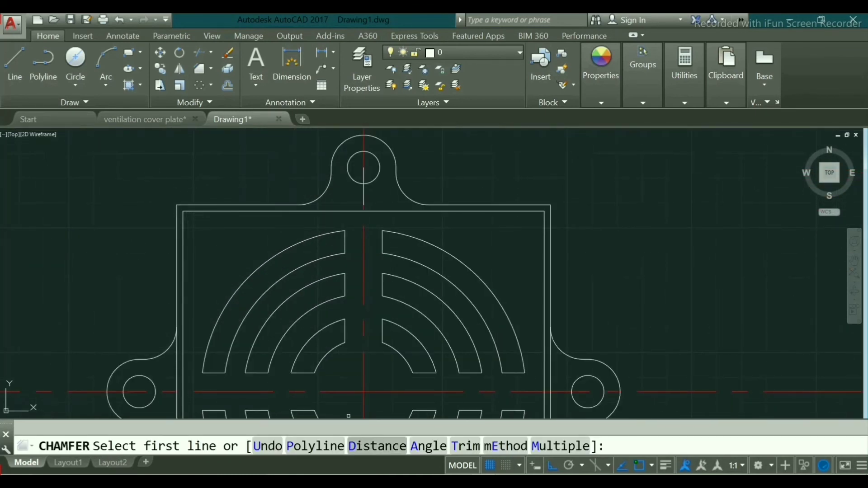
{"action": "left_click", "coordinate": [378, 446]}
{"action": "key", "text": "Return"}
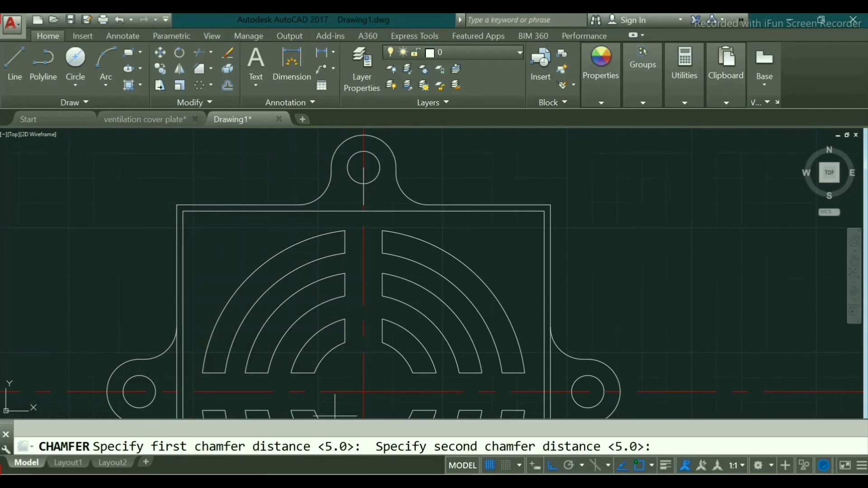
{"action": "key", "text": "Return"}
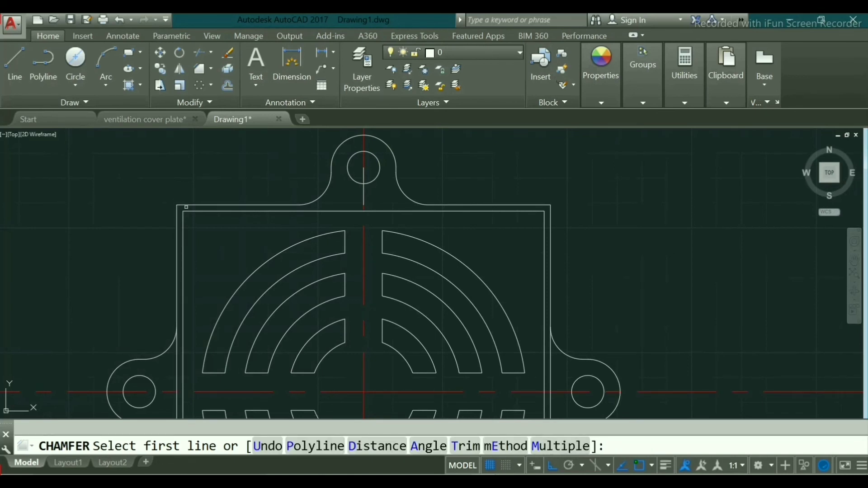
{"action": "left_click", "coordinate": [181, 205]}
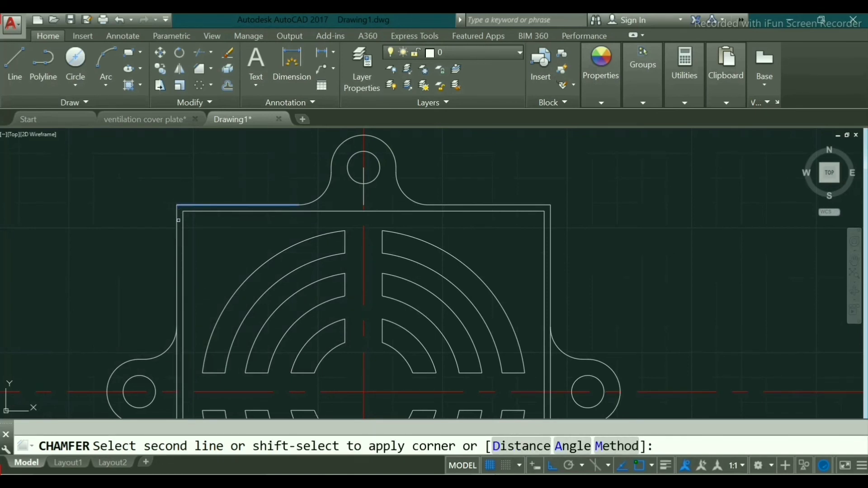
{"action": "left_click", "coordinate": [177, 222]}
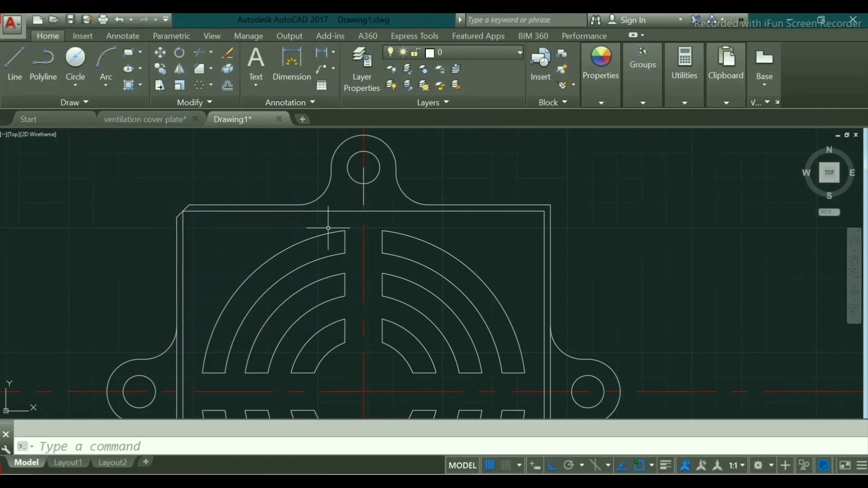
Chamfer the upper-right corner of the plate's outer square with the same 5 by 5 distances.
{"action": "key", "text": "Return"}
{"action": "scroll", "coordinate": [578, 210], "scroll_direction": "up", "scroll_amount": 4}
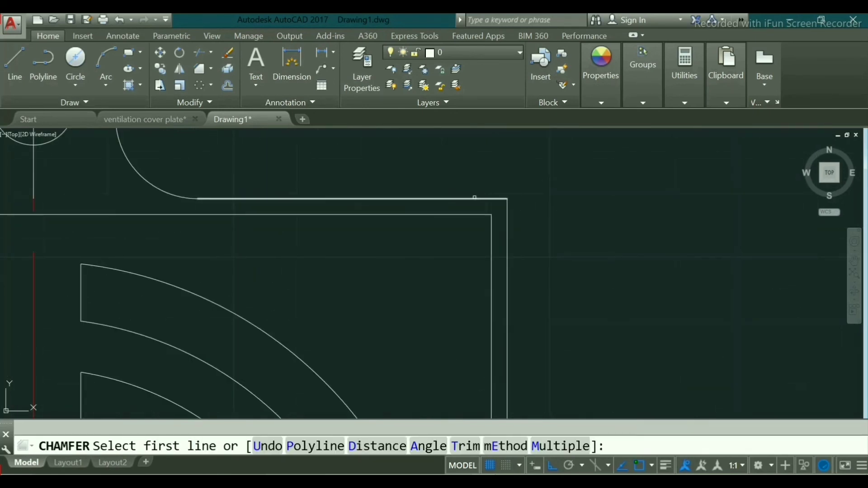
{"action": "left_click", "coordinate": [474, 198]}
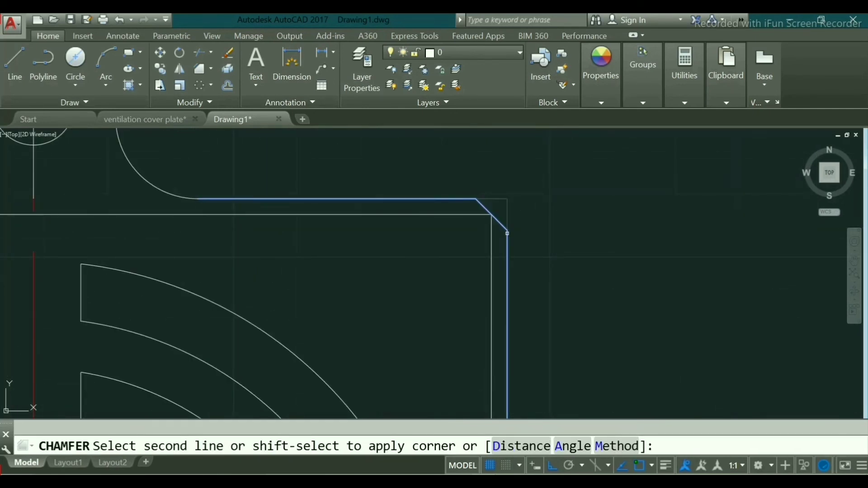
{"action": "left_click", "coordinate": [507, 234]}
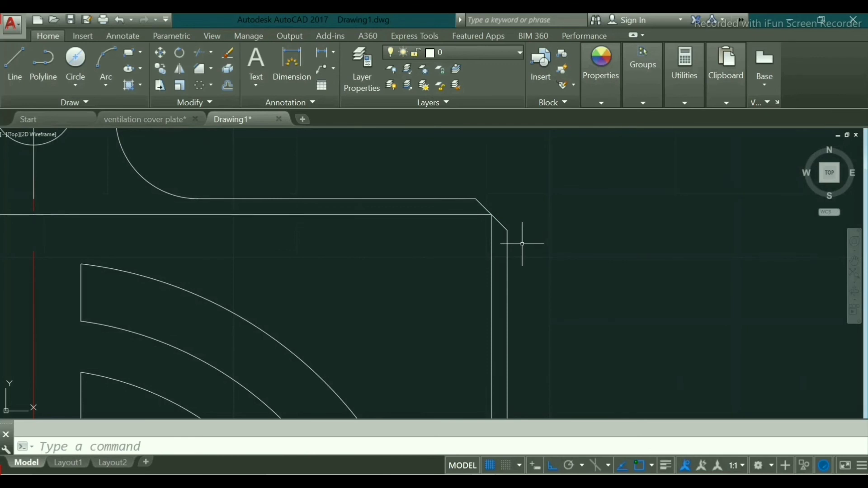
Chamfer the upper-left corner of the inner square outline with the same 5 by 5 distances.
{"action": "scroll", "coordinate": [522, 244], "scroll_direction": "down", "scroll_amount": 5}
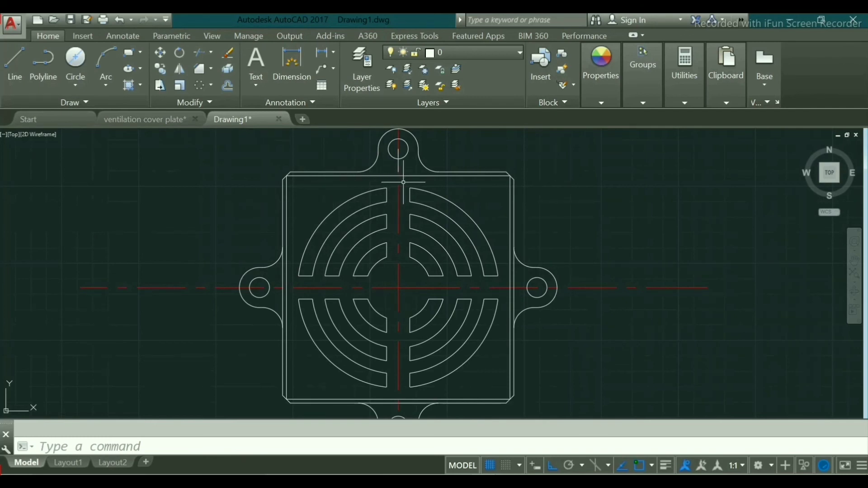
{"action": "type", "text": "cha"}
{"action": "key", "text": "Return"}
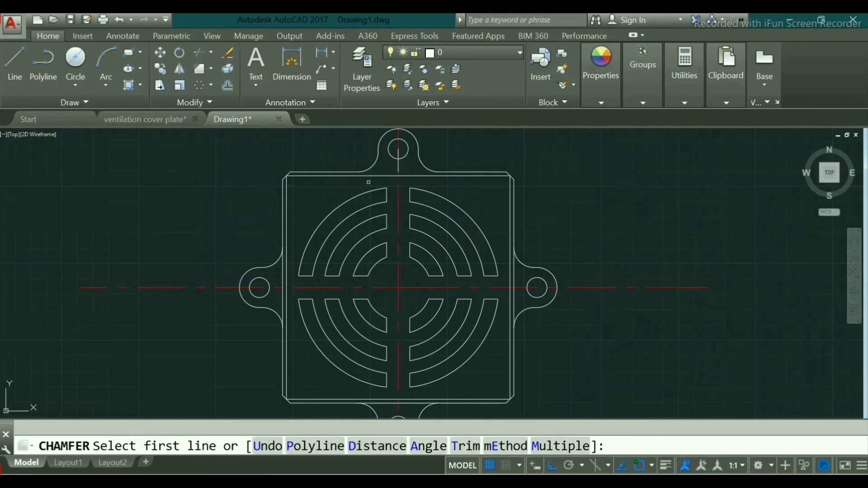
{"action": "scroll", "coordinate": [368, 183], "scroll_direction": "up", "scroll_amount": 4}
{"action": "left_click", "coordinate": [198, 169]}
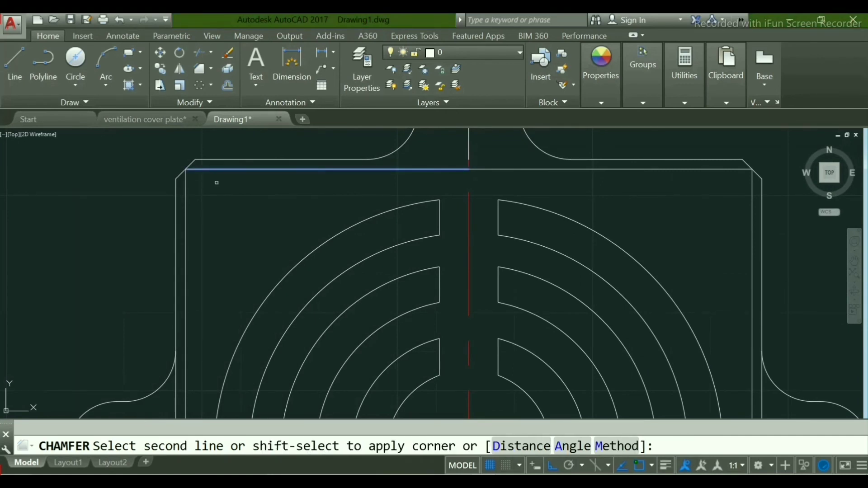
{"action": "left_click", "coordinate": [188, 202]}
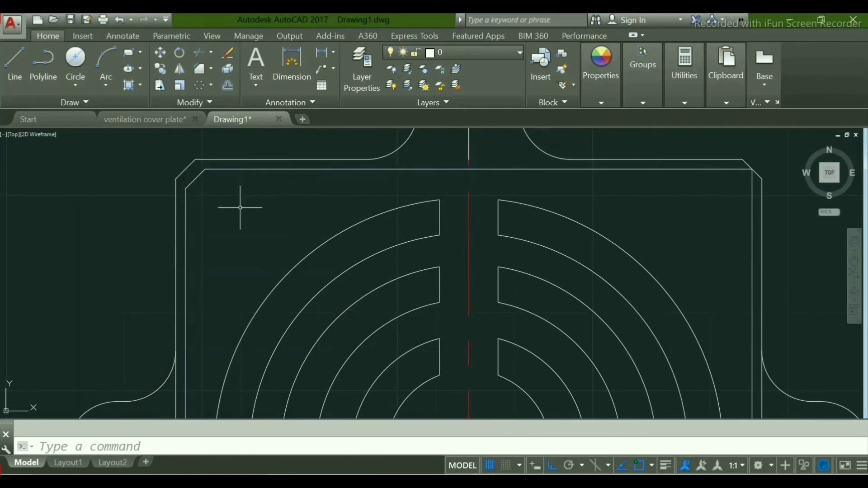
Chamfer the upper-right corner of the inner square outline with the same 5 by 5 distances.
{"action": "key", "text": "Return"}
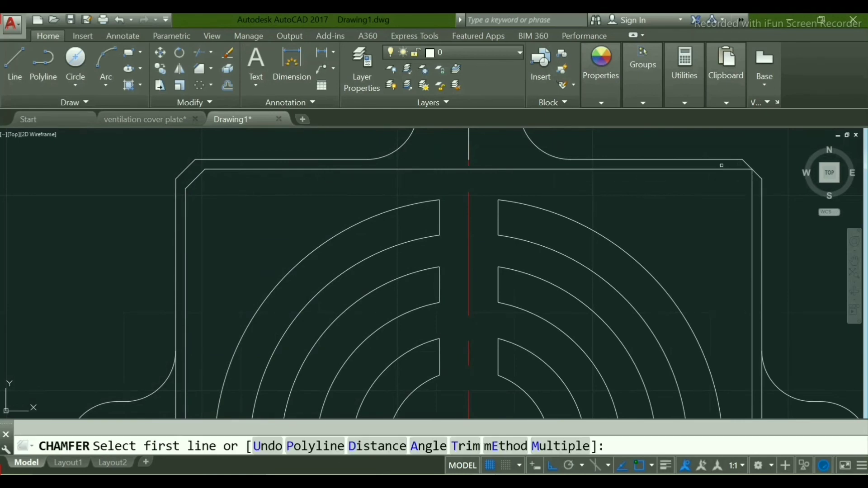
{"action": "left_click", "coordinate": [720, 170]}
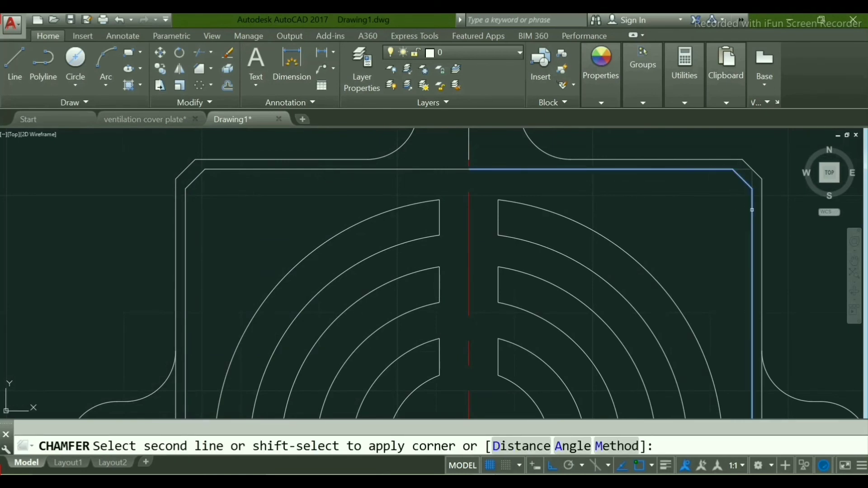
{"action": "left_click", "coordinate": [753, 211]}
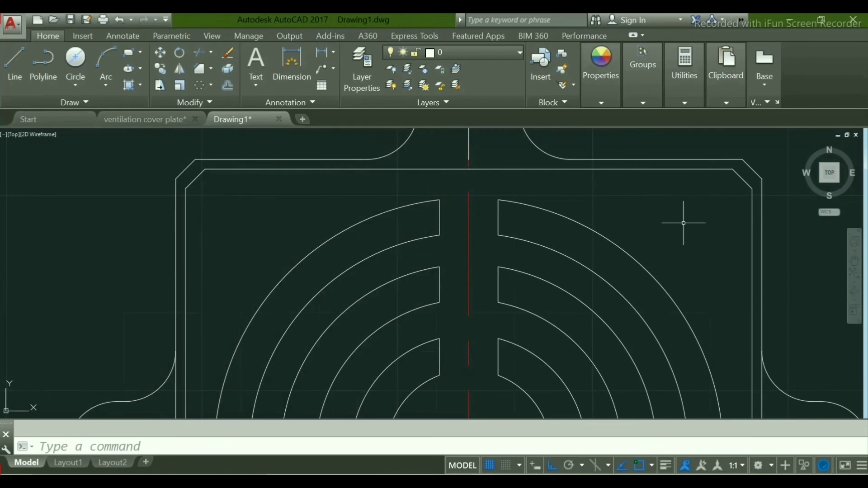
Chamfer the lower-right corner of the inner square outline with the same 5 by 5 distances.
{"action": "middle_click_drag", "start_coordinate": [670, 225], "coordinate": [605, 163]}
{"action": "scroll", "coordinate": [632, 215], "scroll_direction": "down", "scroll_amount": 6}
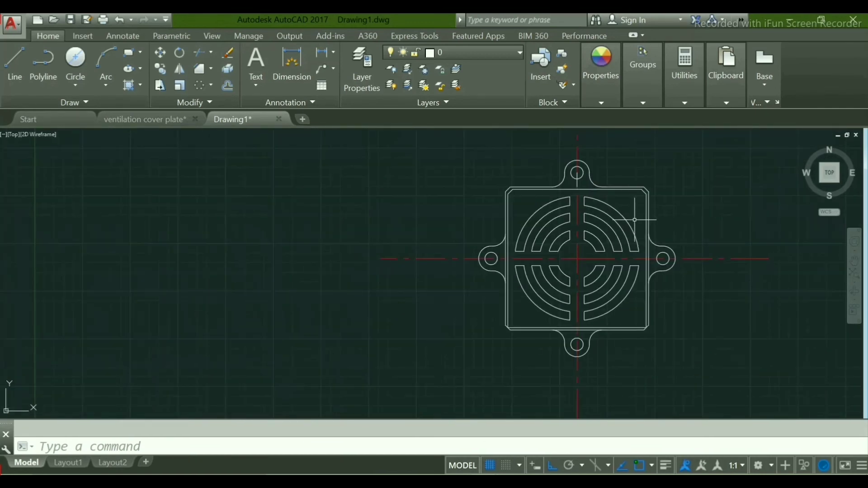
{"action": "scroll", "coordinate": [637, 219], "scroll_direction": "up", "scroll_amount": 2}
{"action": "key", "text": "space"}
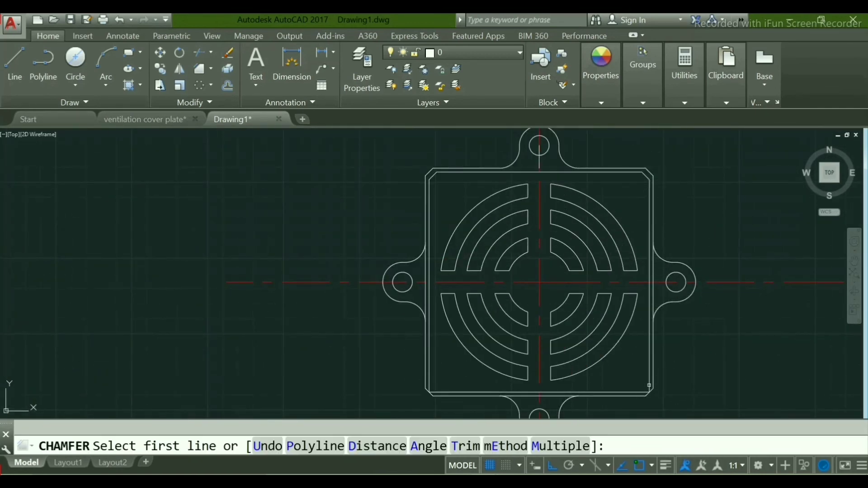
{"action": "scroll", "coordinate": [635, 371], "scroll_direction": "down", "scroll_amount": 2}
{"action": "scroll", "coordinate": [635, 371], "scroll_direction": "up", "scroll_amount": 4}
{"action": "left_click", "coordinate": [650, 379]}
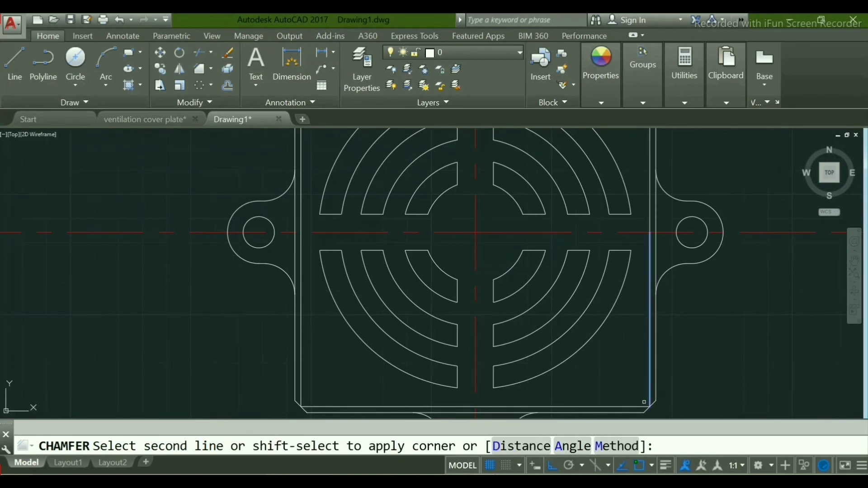
{"action": "left_click", "coordinate": [628, 407]}
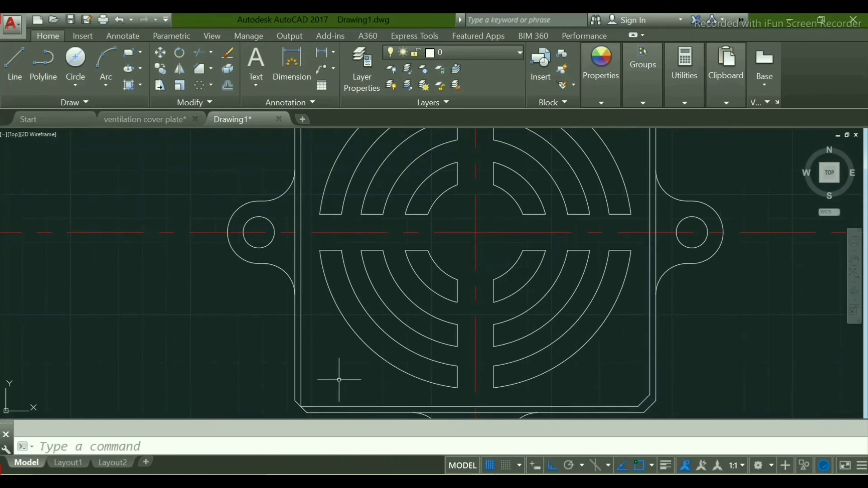
Chamfer the lower-left corner of the inner square outline with the same 5 by 5 distances.
{"action": "key", "text": "space"}
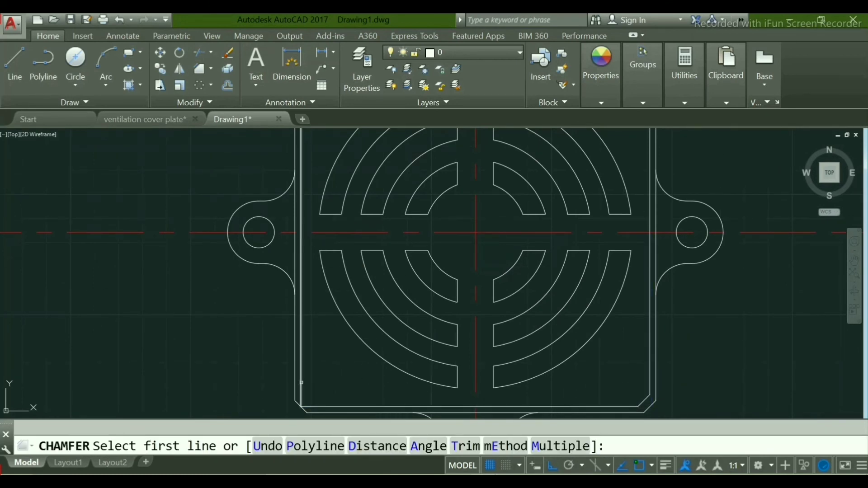
{"action": "left_click", "coordinate": [302, 384]}
{"action": "left_click", "coordinate": [311, 407]}
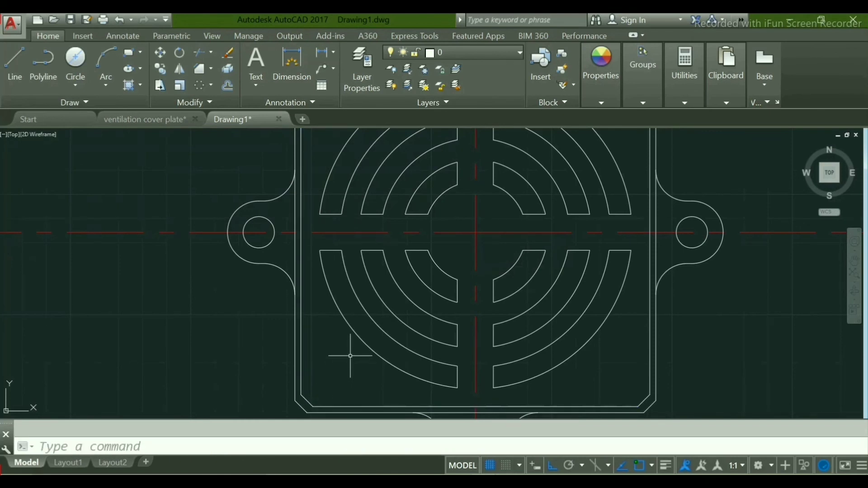
{"action": "scroll", "coordinate": [349, 355], "scroll_direction": "down", "scroll_amount": 2}
{"action": "middle_click_drag", "start_coordinate": [350, 356], "coordinate": [295, 347]}
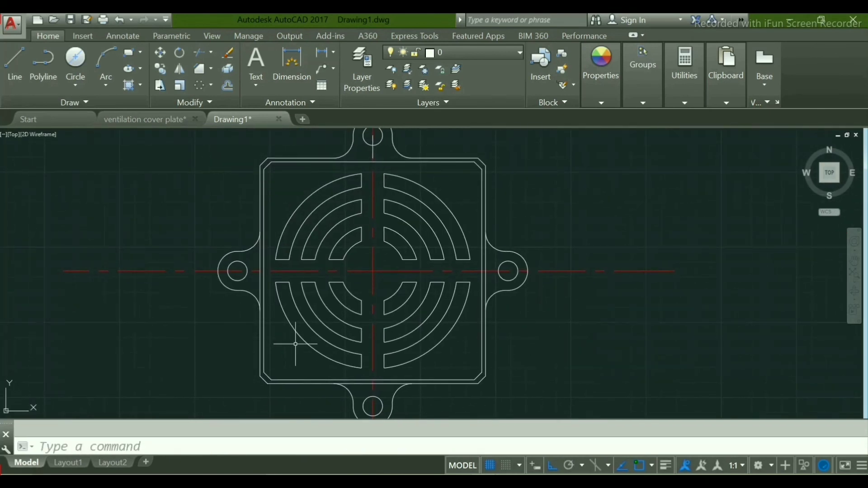
{"action": "scroll", "coordinate": [413, 244], "scroll_direction": "down", "scroll_amount": 3}
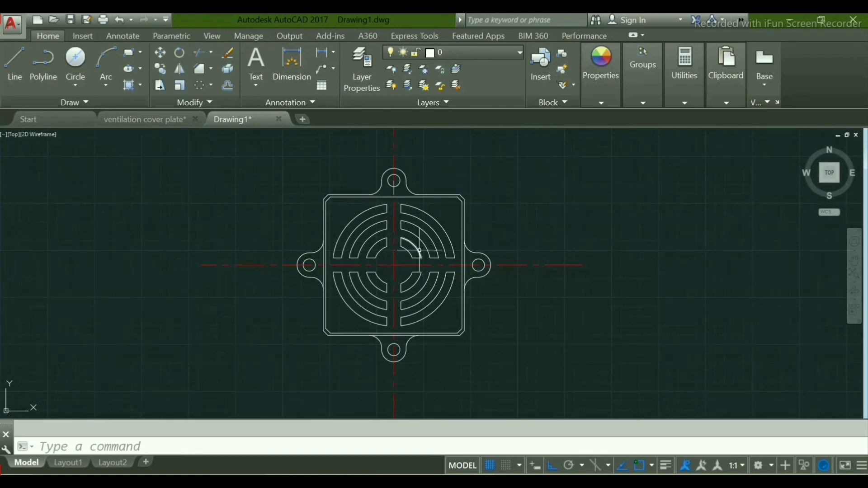
{"action": "middle_click_drag", "start_coordinate": [415, 252], "coordinate": [422, 257]}
{"action": "scroll", "coordinate": [423, 257], "scroll_direction": "up", "scroll_amount": 2}
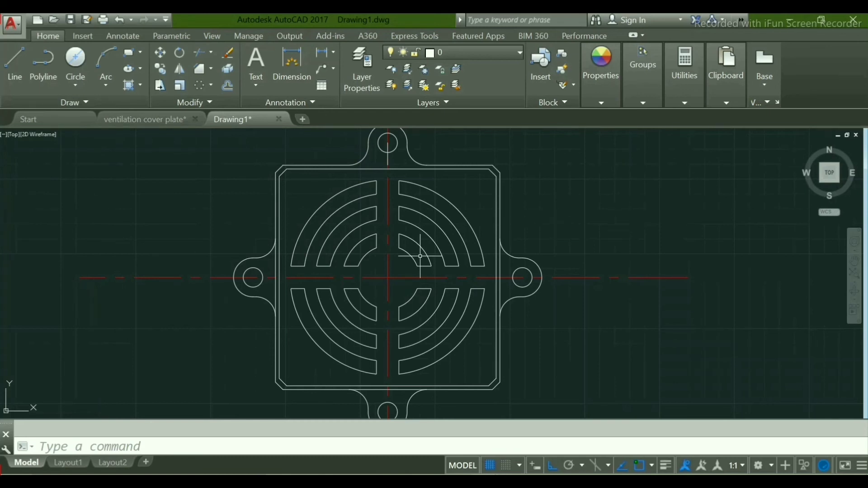
{"action": "type", "text": "tr"}
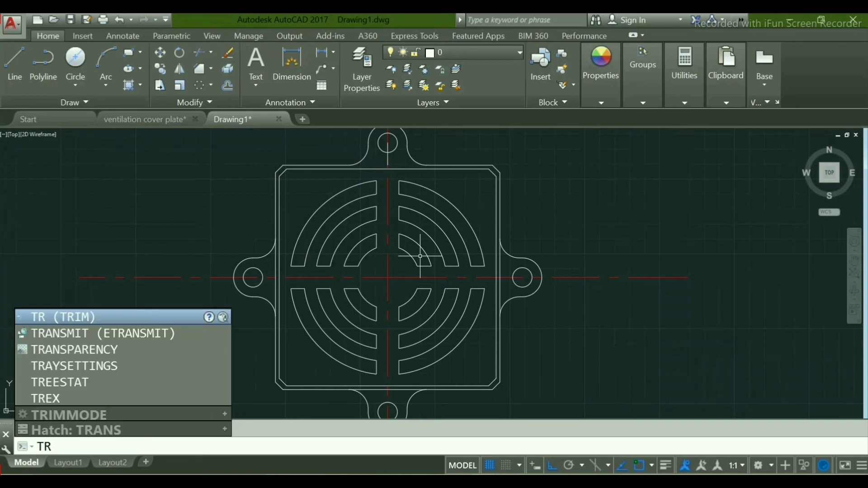
{"action": "key", "text": "Return"}
{"action": "key", "text": "Return"}
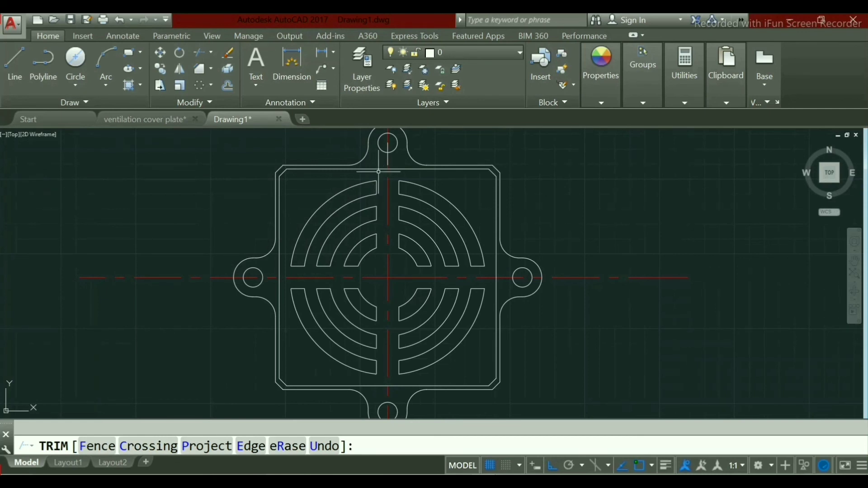
{"action": "key", "text": "Return"}
{"action": "scroll", "coordinate": [373, 161], "scroll_direction": "up", "scroll_amount": 4}
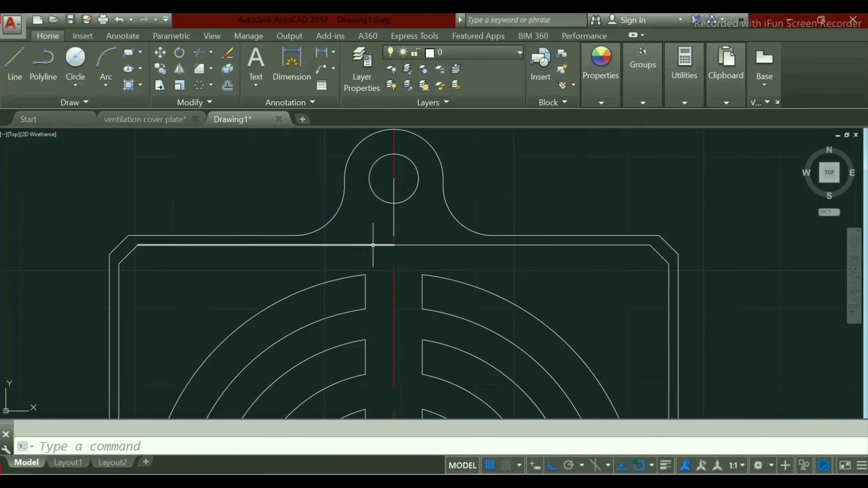
{"action": "left_click", "coordinate": [15, 65]}
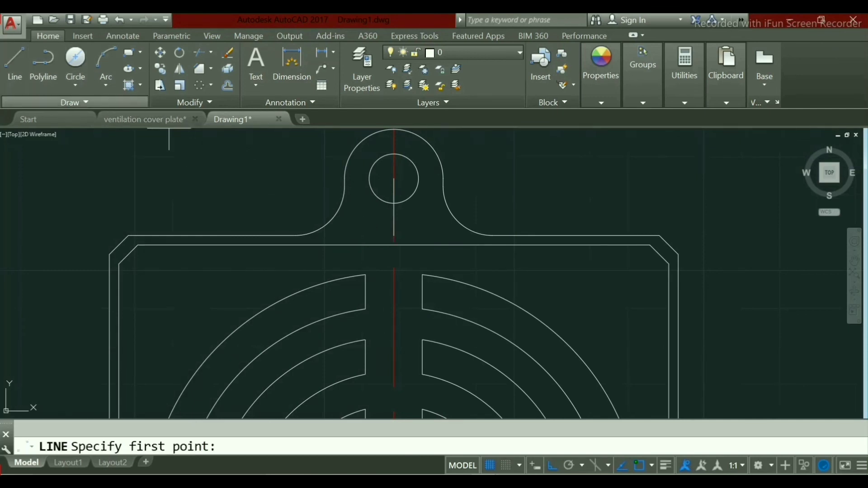
{"action": "key", "text": "Escape"}
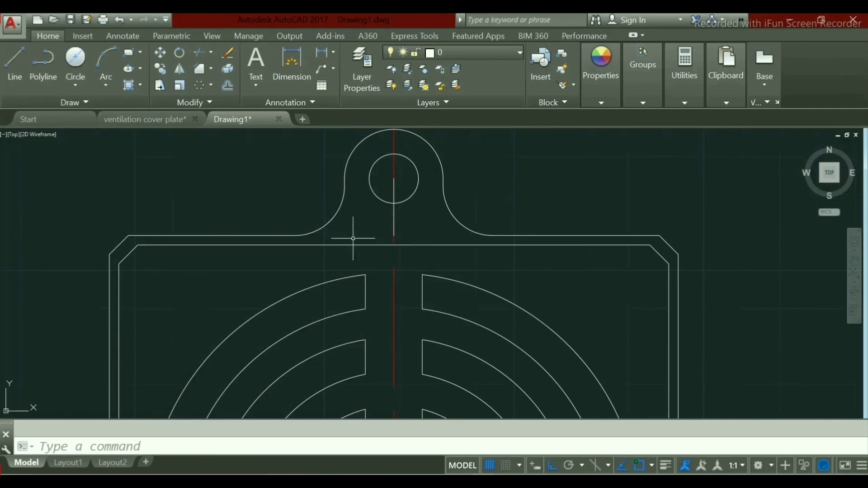
Delete the left half of the inner square's top edge and draw a short vertical line down from the top lug's left side.
{"action": "left_click", "coordinate": [361, 244]}
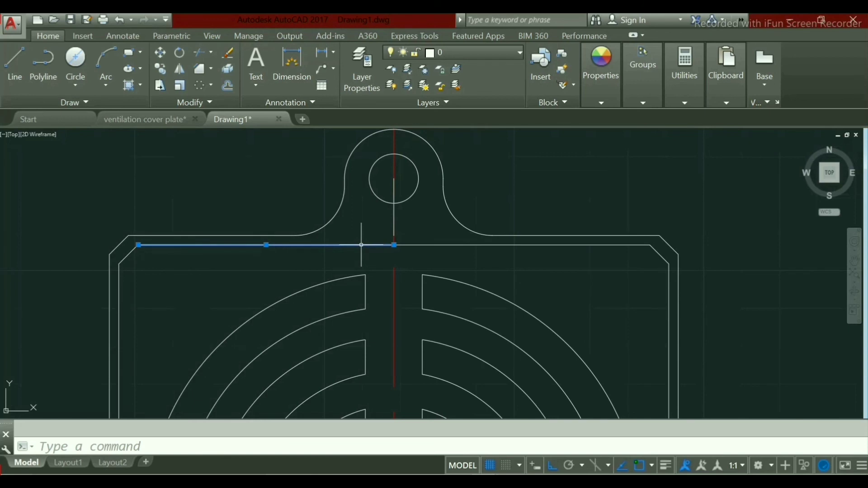
{"action": "key", "text": "Delete"}
{"action": "left_click", "coordinate": [15, 64]}
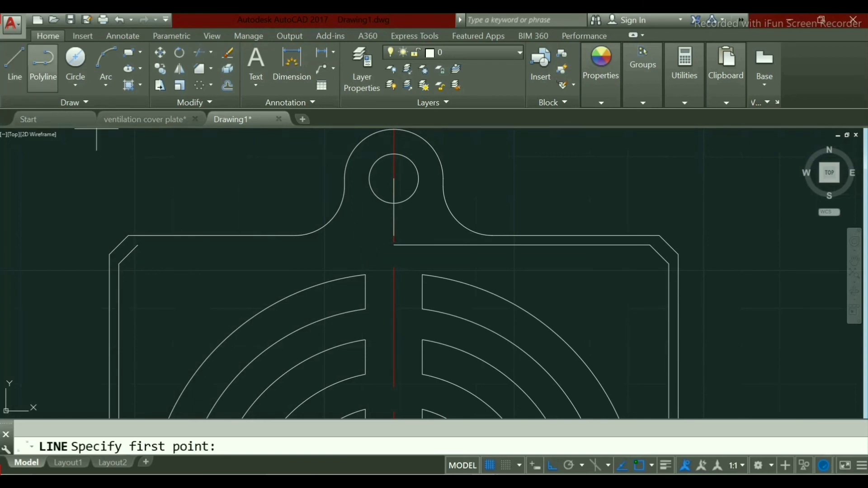
{"action": "left_click", "coordinate": [346, 186]}
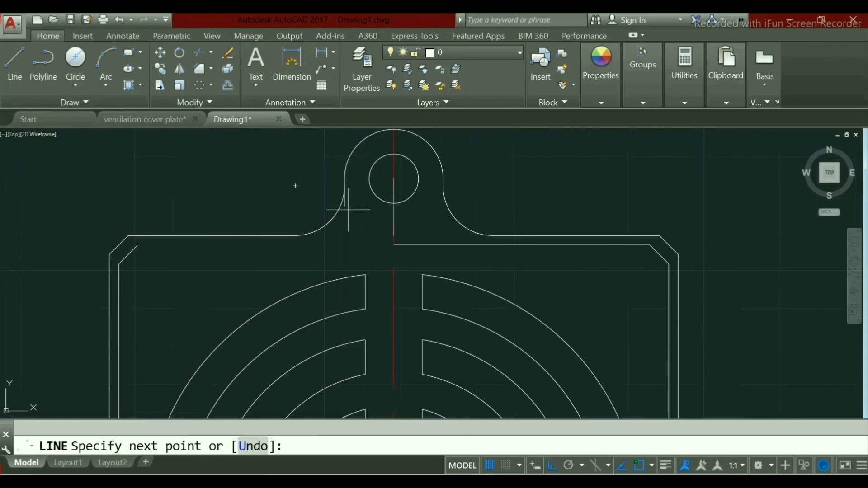
{"action": "right_click", "coordinate": [345, 255]}
{"action": "left_click", "coordinate": [373, 262]}
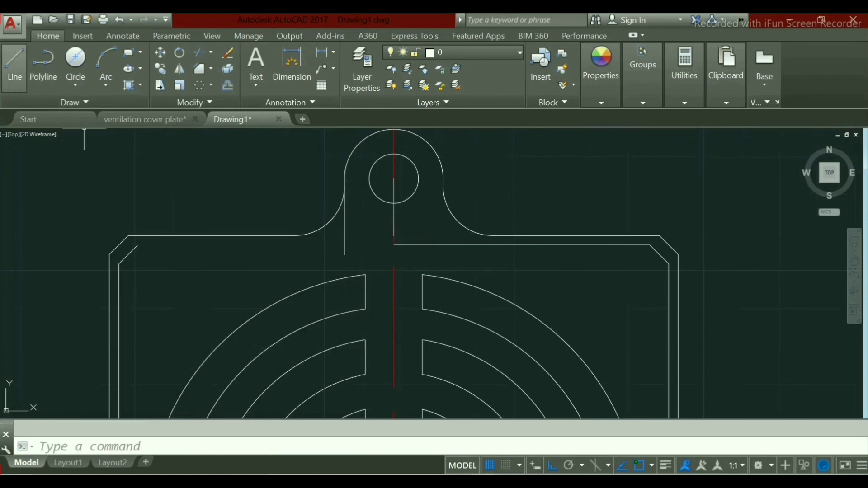
{"action": "left_click", "coordinate": [14, 66]}
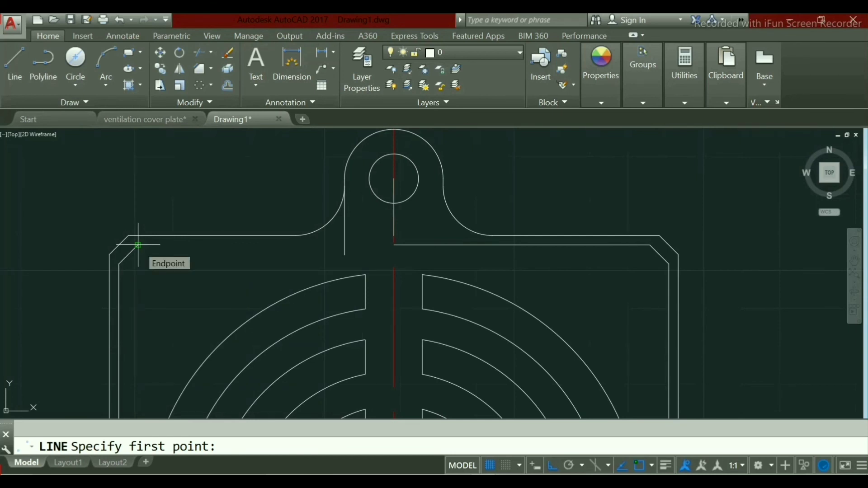
{"action": "left_click", "coordinate": [138, 245]}
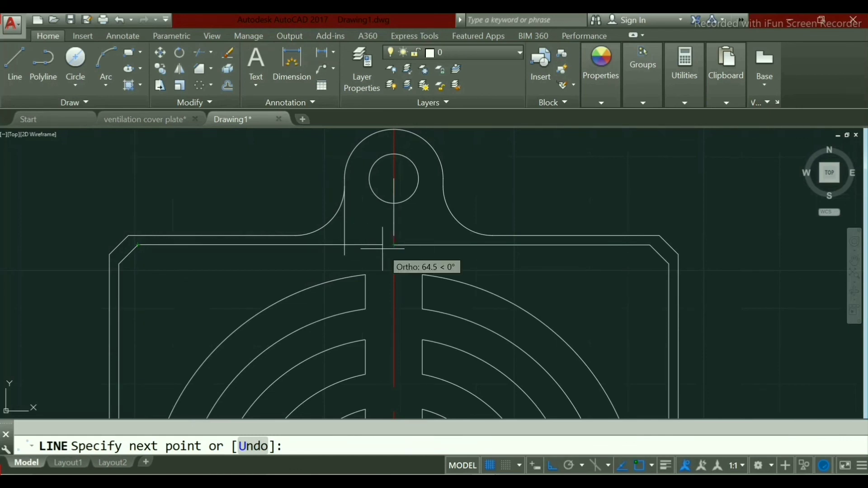
{"action": "key", "text": "Escape"}
Undo the vertical line below the top lug and the deletion of the inner square's top-left edge.
{"action": "left_click", "coordinate": [343, 238]}
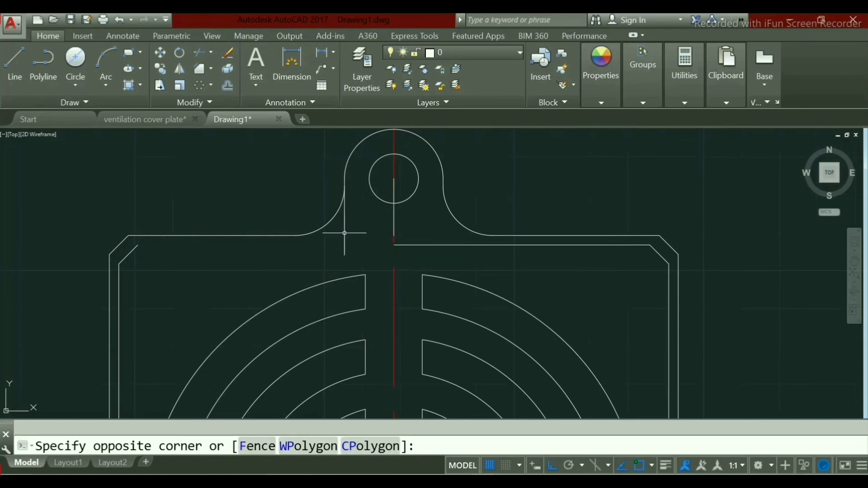
{"action": "left_click", "coordinate": [345, 233]}
{"action": "left_click", "coordinate": [345, 228]}
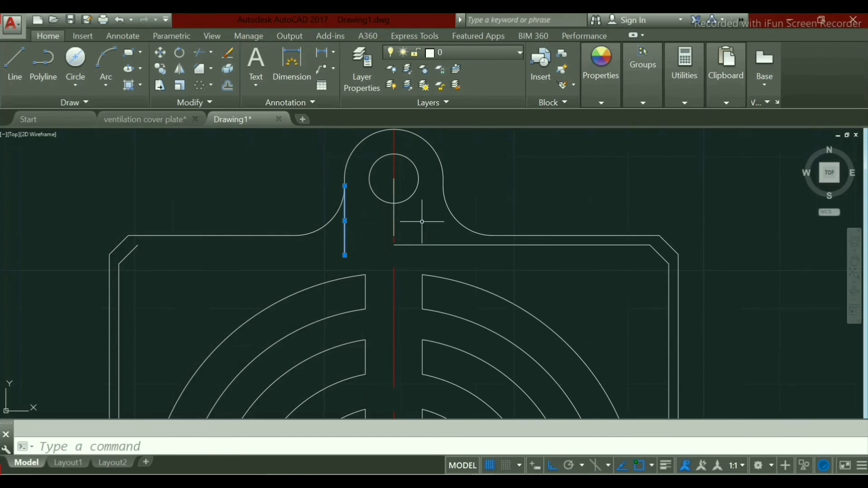
{"action": "key", "text": "Escape"}
{"action": "key", "text": "ctrl+z"}
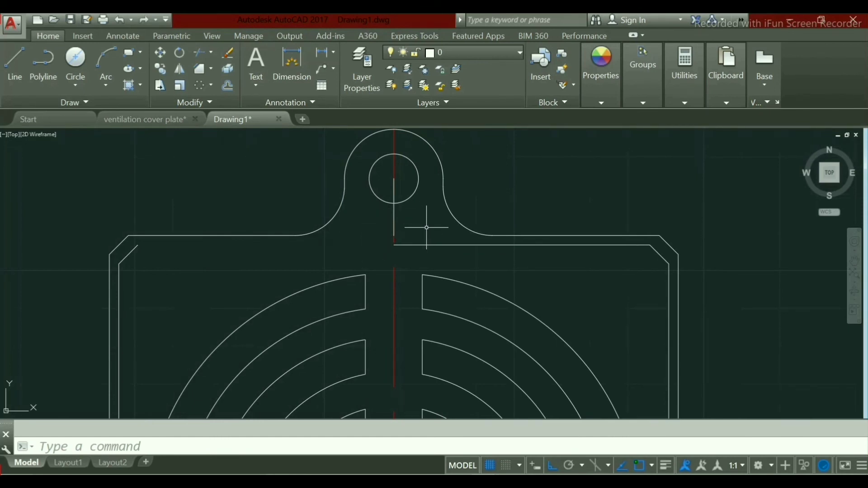
{"action": "key", "text": "ctrl+z"}
Select the inner square outline's two top edge halves, left edge, upper half of the right edge and both upper chamfers.
{"action": "scroll", "coordinate": [423, 229], "scroll_direction": "down", "scroll_amount": 4}
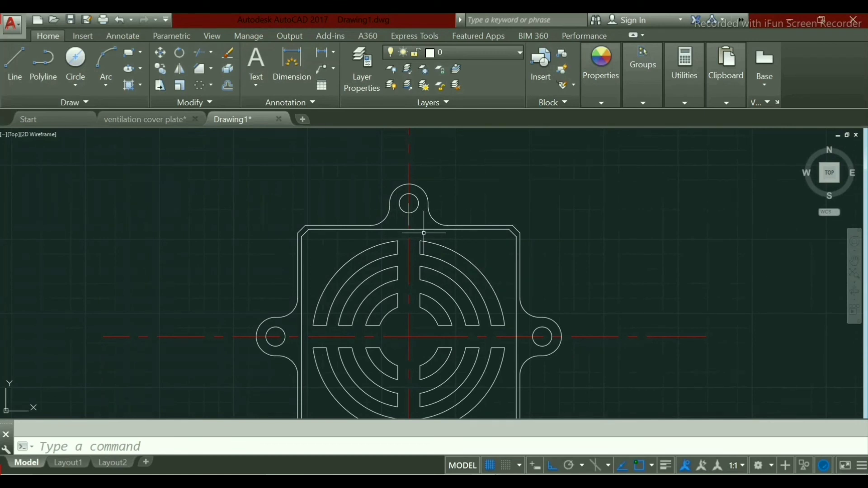
{"action": "middle_click_drag", "start_coordinate": [458, 259], "coordinate": [452, 191]}
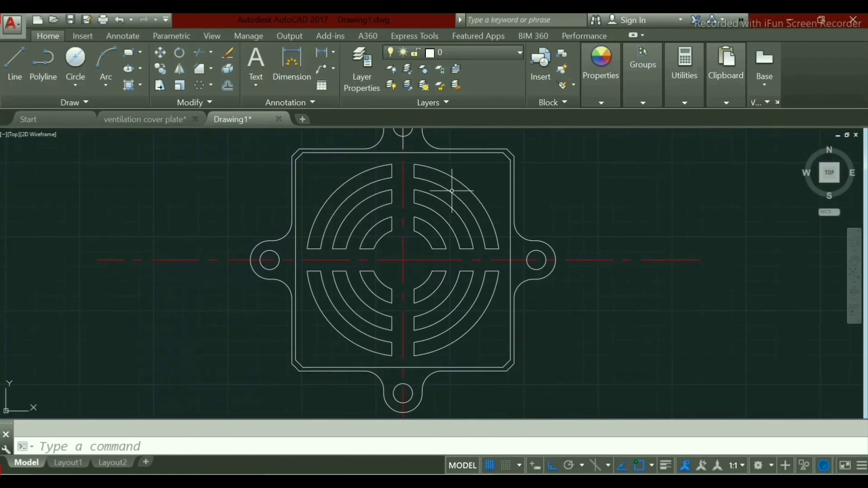
{"action": "scroll", "coordinate": [452, 190], "scroll_direction": "down", "scroll_amount": 2}
{"action": "middle_click_drag", "start_coordinate": [583, 210], "coordinate": [522, 250]}
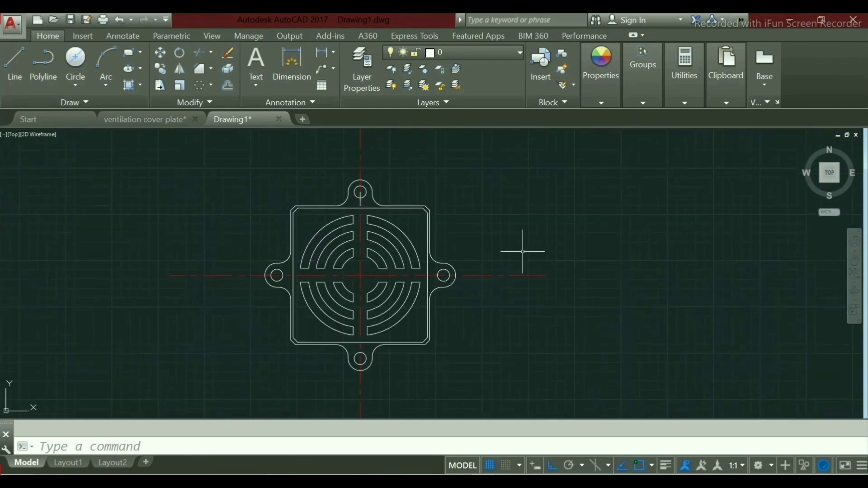
{"action": "scroll", "coordinate": [378, 244], "scroll_direction": "up", "scroll_amount": 4}
{"action": "left_click", "coordinate": [293, 152]}
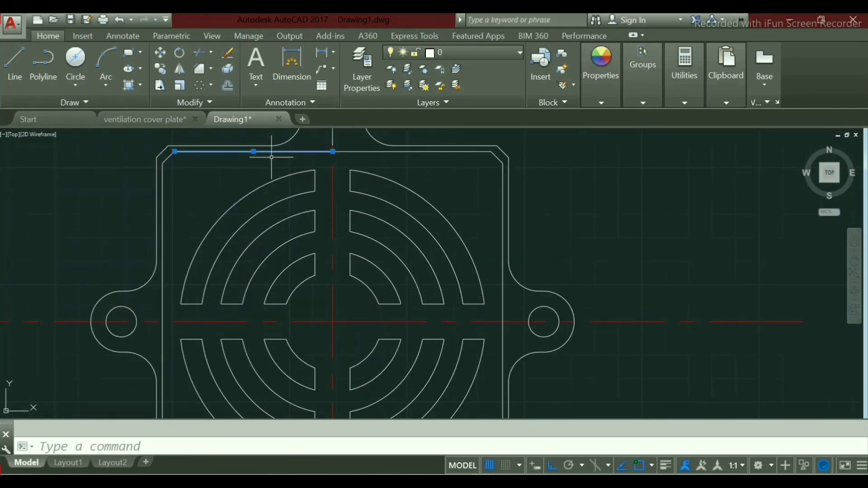
{"action": "left_click", "coordinate": [165, 188]}
{"action": "left_click", "coordinate": [364, 152]}
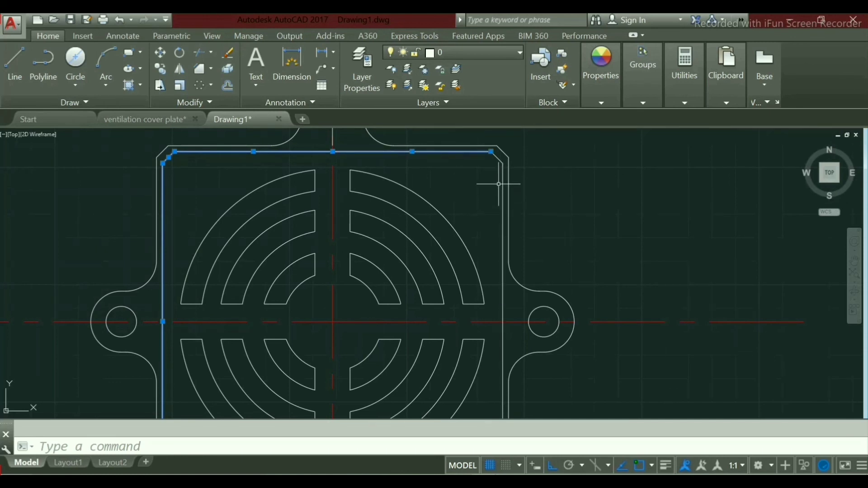
{"action": "left_click", "coordinate": [504, 183]}
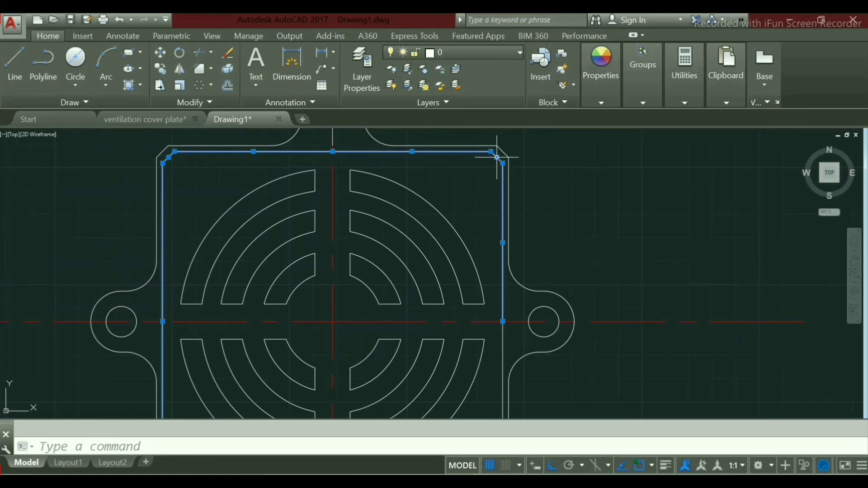
{"action": "middle_click_drag", "start_coordinate": [504, 233], "coordinate": [507, 169]}
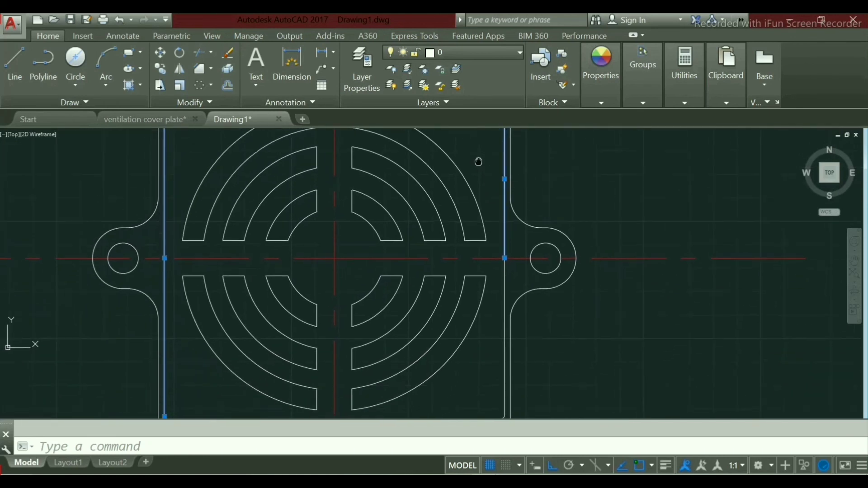
Add the lower half of the inner outline's right edge, its bottom edge and both lower chamfers to the selection.
{"action": "left_click", "coordinate": [506, 282]}
{"action": "scroll", "coordinate": [505, 285], "scroll_direction": "down", "scroll_amount": 2}
{"action": "middle_click_drag", "start_coordinate": [472, 298], "coordinate": [437, 252]}
{"action": "scroll", "coordinate": [293, 304], "scroll_direction": "up", "scroll_amount": 4}
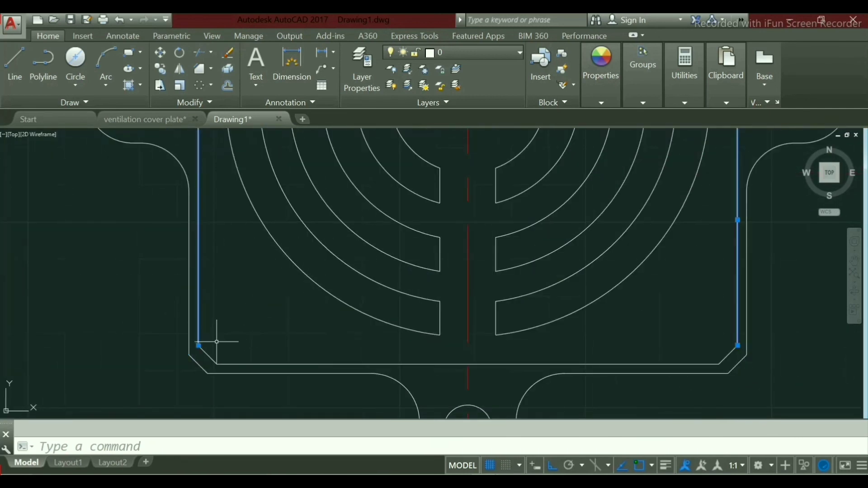
{"action": "left_click", "coordinate": [207, 355]}
{"action": "left_click", "coordinate": [256, 364]}
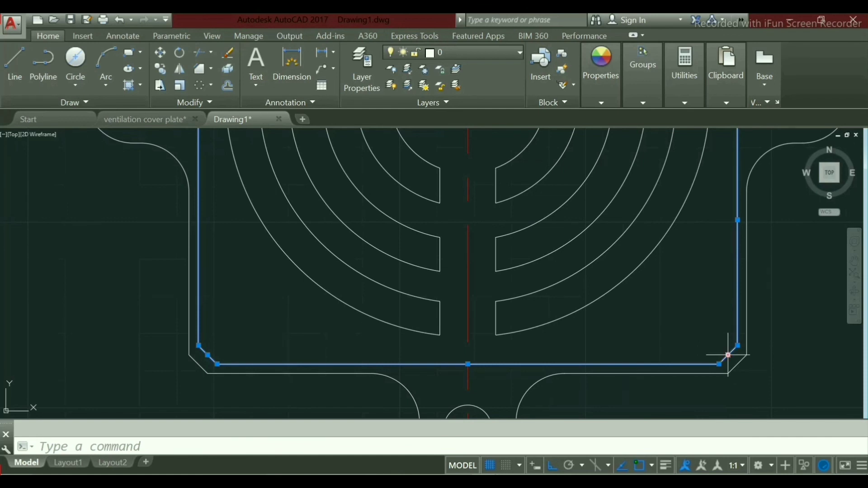
{"action": "scroll", "coordinate": [645, 310], "scroll_direction": "down", "scroll_amount": 3}
{"action": "scroll", "coordinate": [473, 378], "scroll_direction": "up", "scroll_amount": 1}
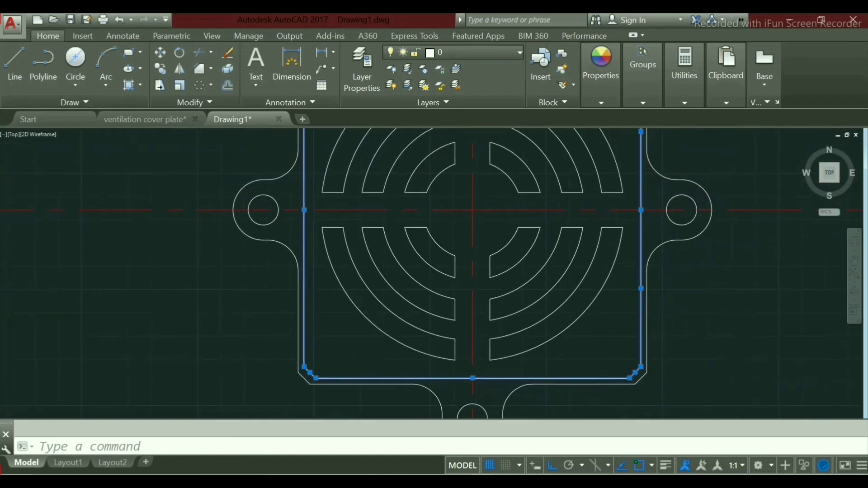
Open the properties of the selected inner outline lines and check which linetypes are available for them.
{"action": "right_click", "coordinate": [472, 378]}
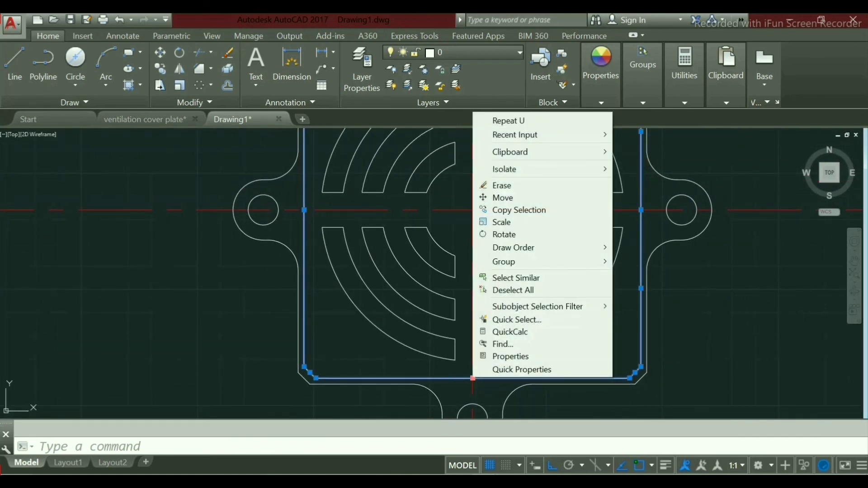
{"action": "left_click", "coordinate": [511, 356]}
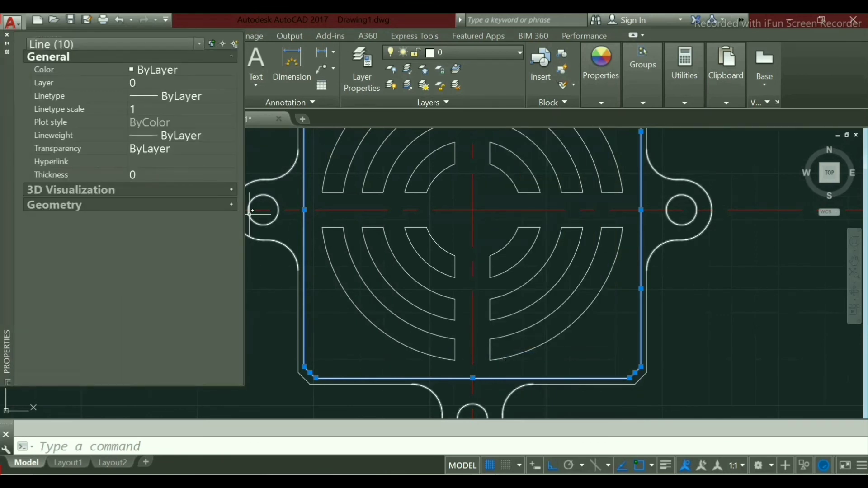
{"action": "left_click", "coordinate": [181, 95]}
{"action": "left_click", "coordinate": [181, 96]}
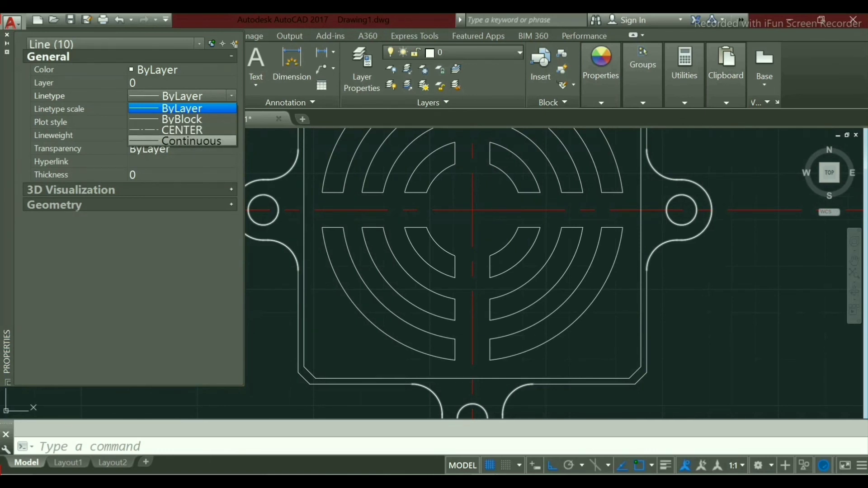
{"action": "key", "text": "Escape"}
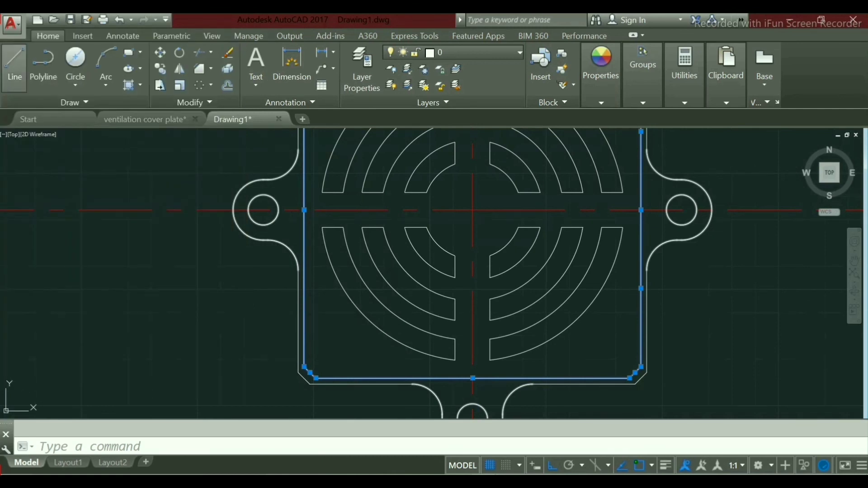
{"action": "key", "text": "Escape"}
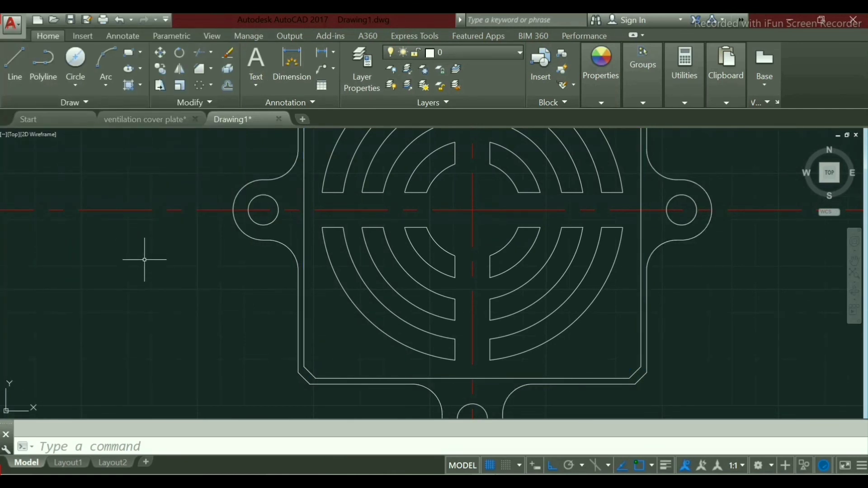
Load the HIDDEN linetype from acadiso.lin into the drawing.
{"action": "type", "text": "l"}
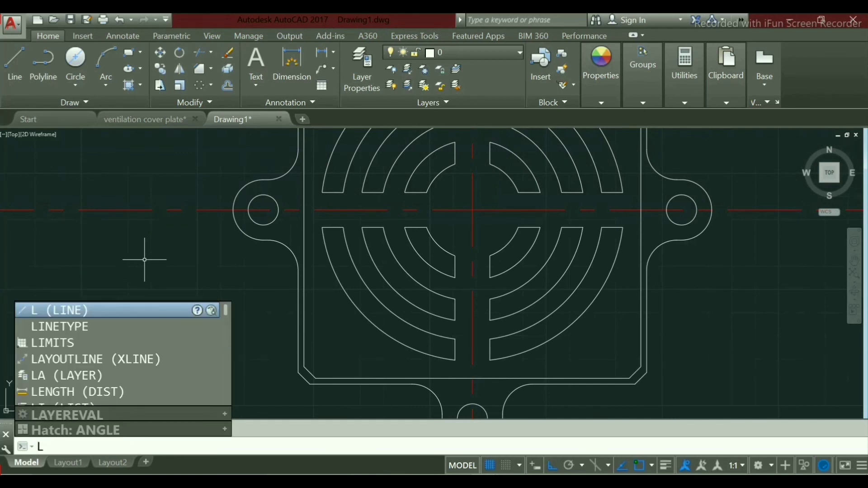
{"action": "type", "text": "t"}
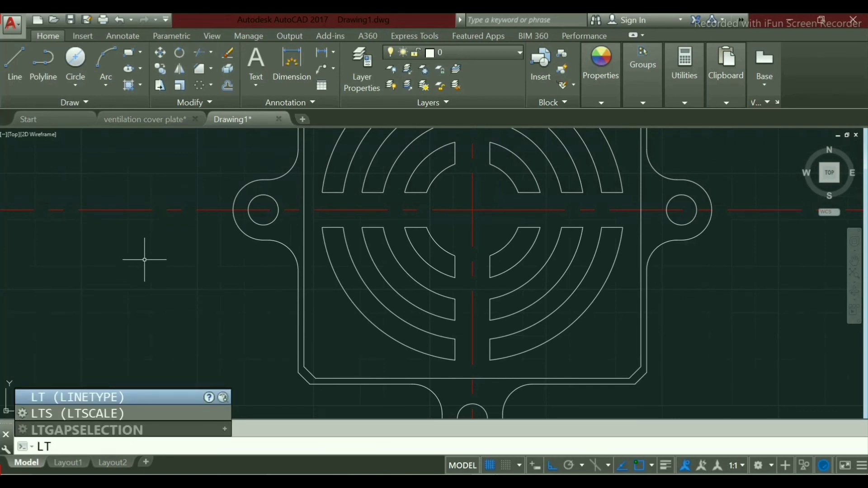
{"action": "key", "text": "Return"}
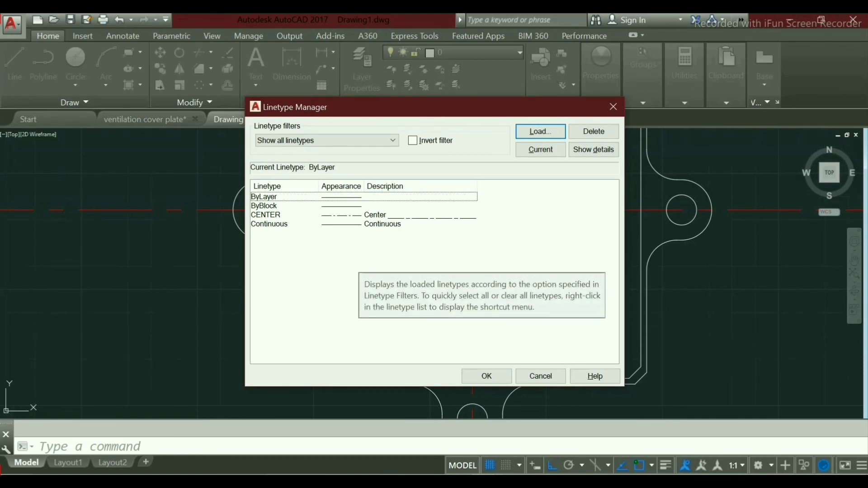
{"action": "left_click", "coordinate": [540, 131]}
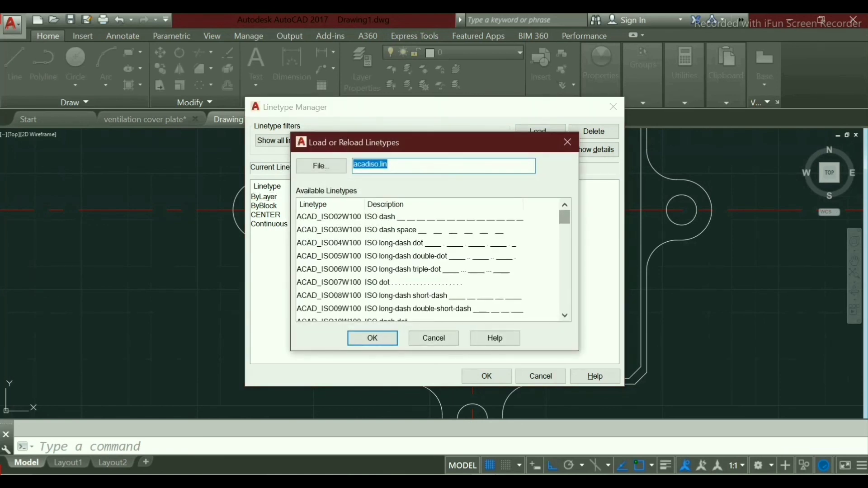
{"action": "scroll", "coordinate": [561, 231], "scroll_direction": "down", "scroll_amount": 6}
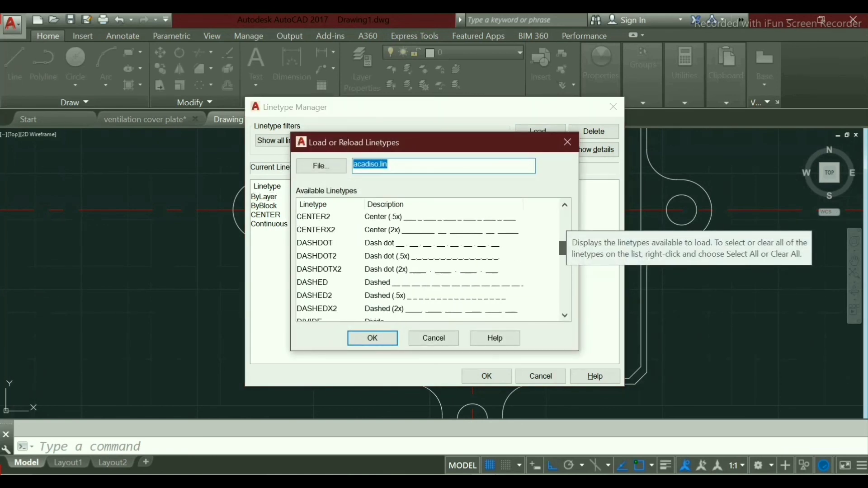
{"action": "scroll", "coordinate": [432, 267], "scroll_direction": "down", "scroll_amount": 5}
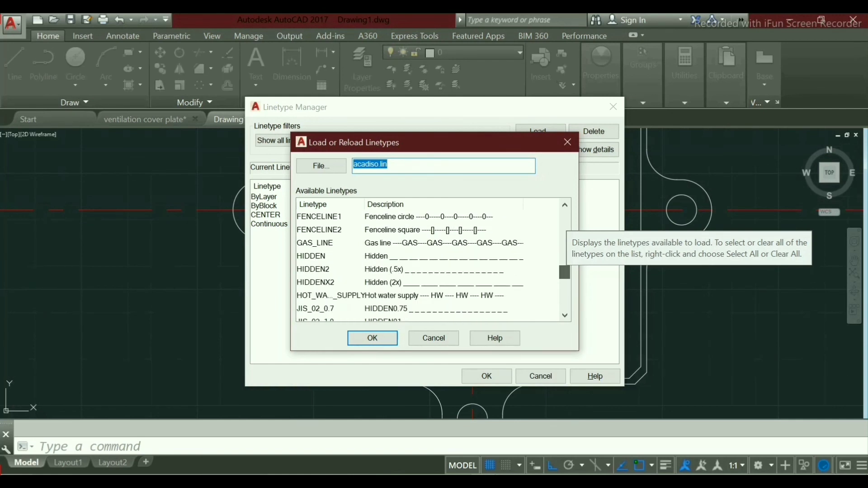
{"action": "left_click", "coordinate": [311, 257]}
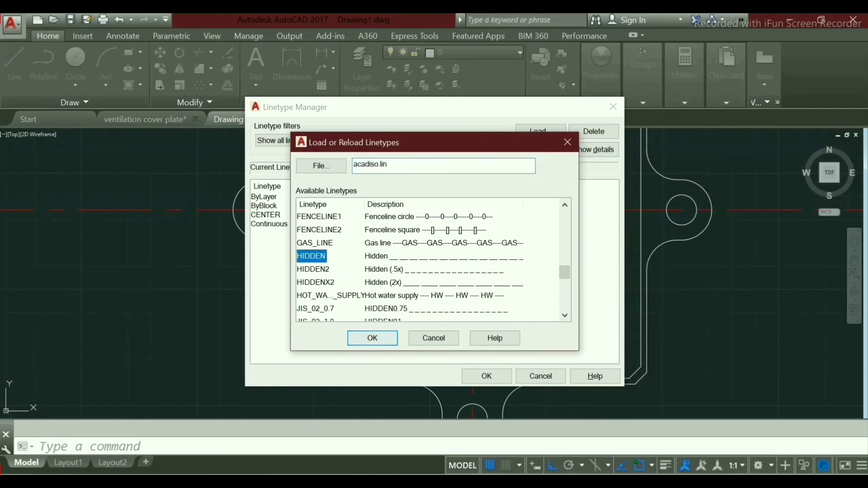
{"action": "key", "text": "Return"}
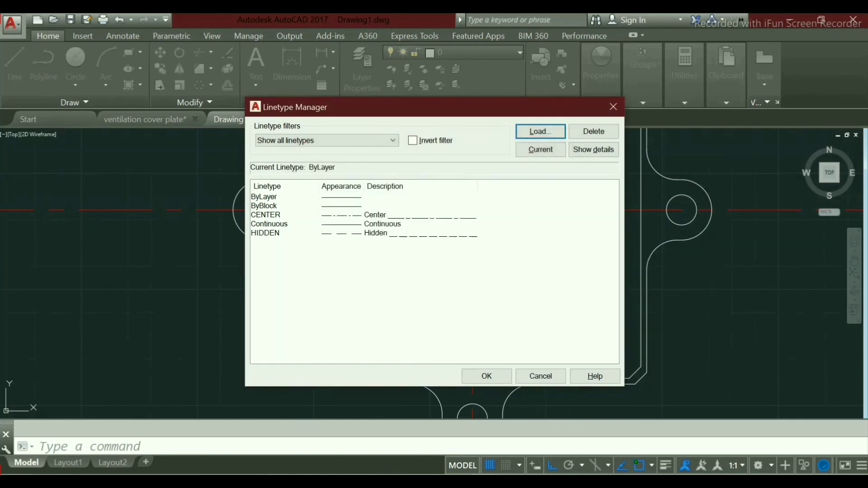
Load the HIDDENX2 linetype as well and accept the Linetype Manager changes.
{"action": "left_click", "coordinate": [540, 132]}
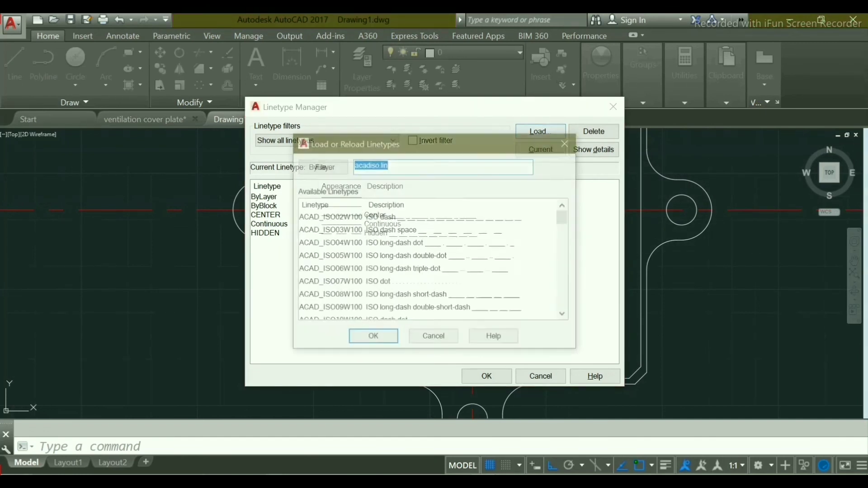
{"action": "scroll", "coordinate": [561, 224], "scroll_direction": "down", "scroll_amount": 12}
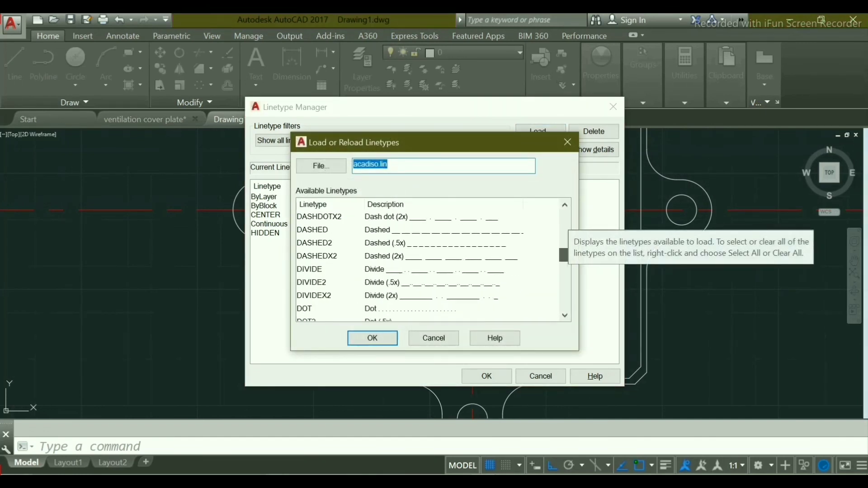
{"action": "scroll", "coordinate": [433, 262], "scroll_direction": "up", "scroll_amount": 1}
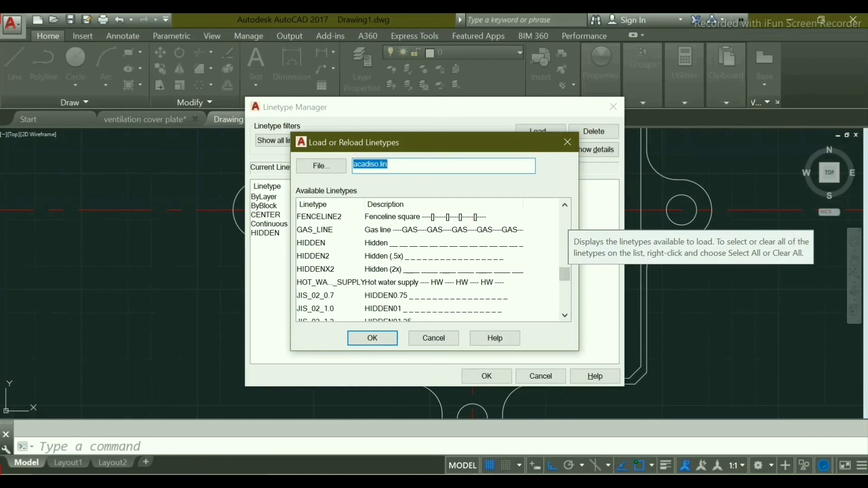
{"action": "left_click", "coordinate": [316, 270]}
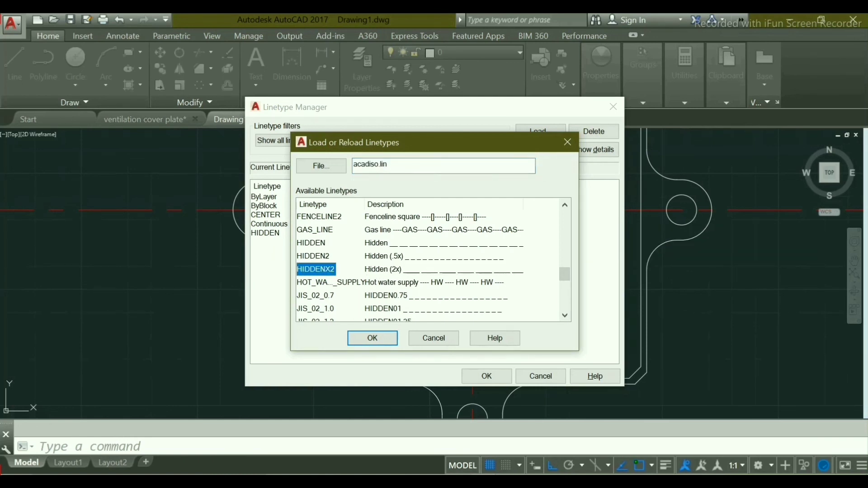
{"action": "left_click", "coordinate": [372, 338]}
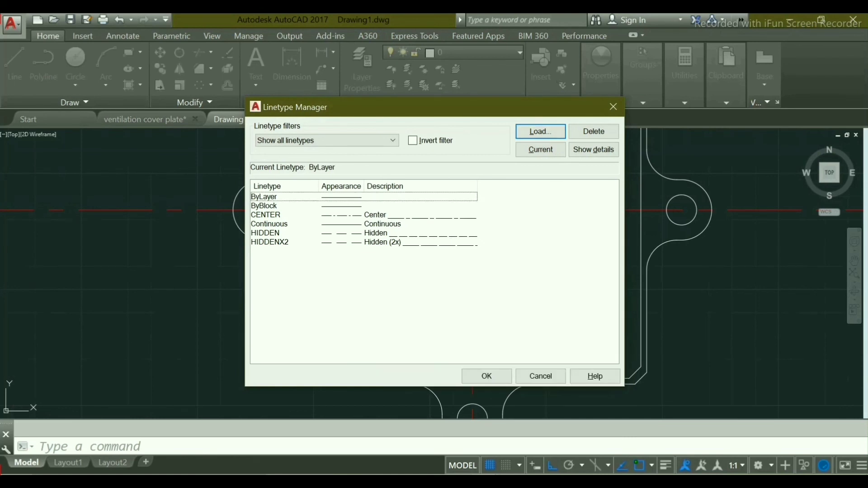
{"action": "left_click", "coordinate": [487, 377]}
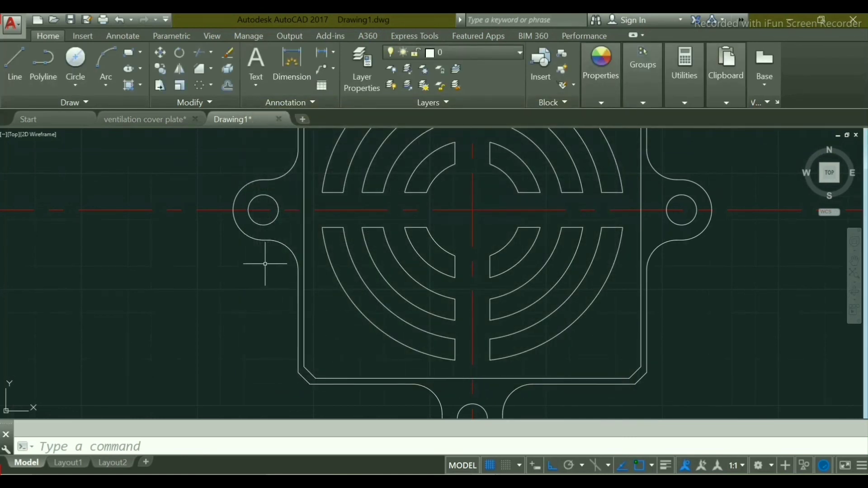
Select all lines of the plate's inner square outline, including its four corner chamfers.
{"action": "scroll", "coordinate": [259, 256], "scroll_direction": "down", "scroll_amount": 4}
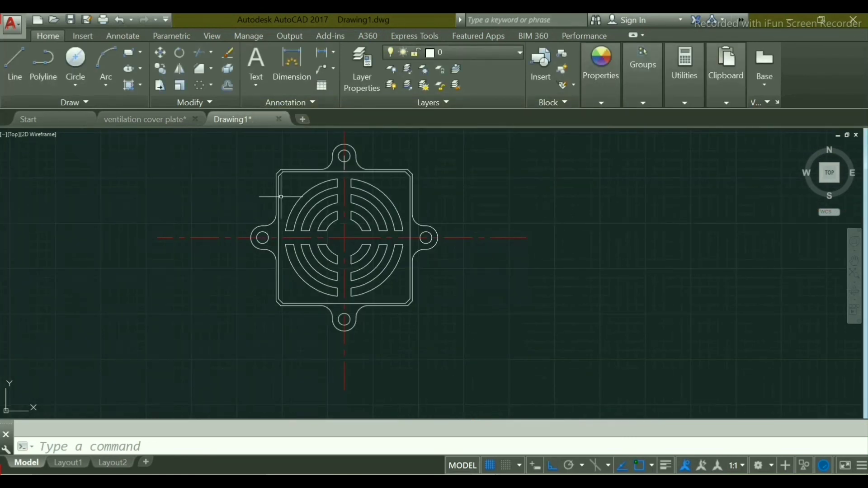
{"action": "left_click", "coordinate": [279, 199]}
{"action": "scroll", "coordinate": [280, 196], "scroll_direction": "up", "scroll_amount": 4}
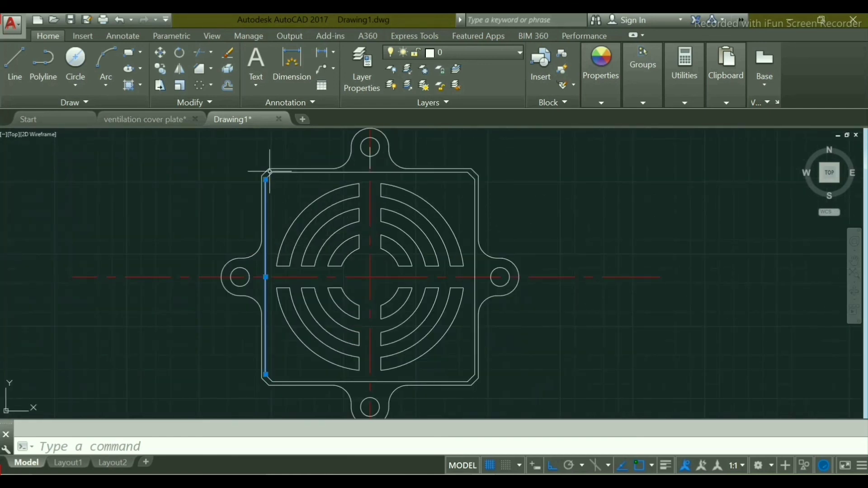
{"action": "left_click", "coordinate": [267, 180]}
{"action": "left_click", "coordinate": [317, 175]}
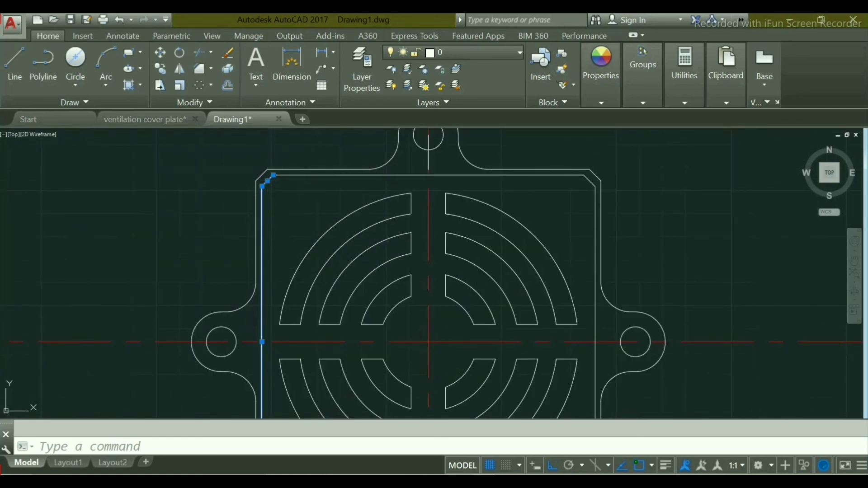
{"action": "left_click", "coordinate": [459, 176]}
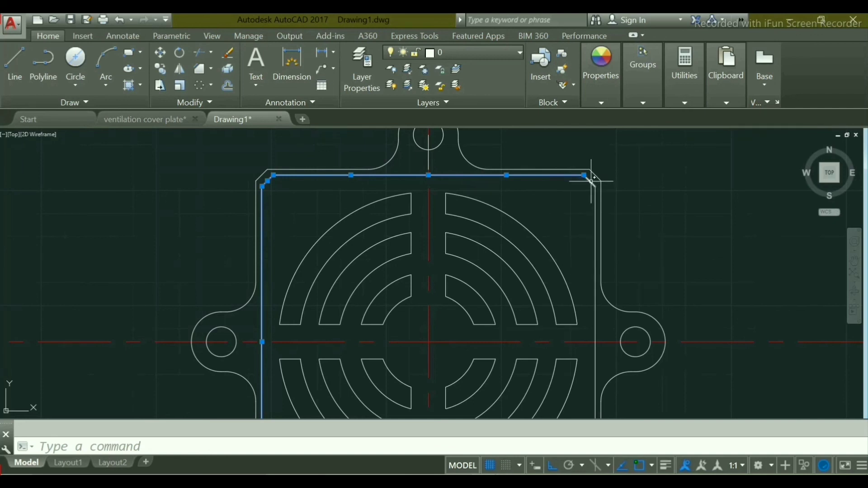
{"action": "left_click", "coordinate": [591, 181]}
{"action": "left_click", "coordinate": [596, 271]}
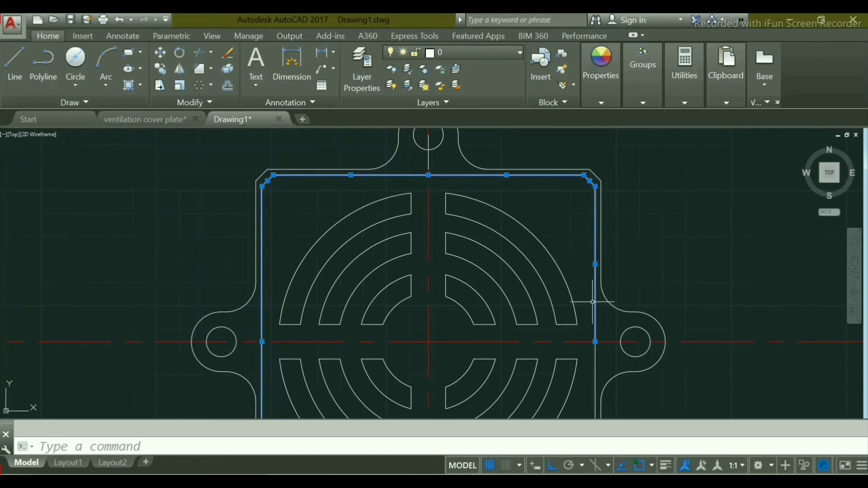
{"action": "middle_click_drag", "start_coordinate": [570, 283], "coordinate": [523, 168]}
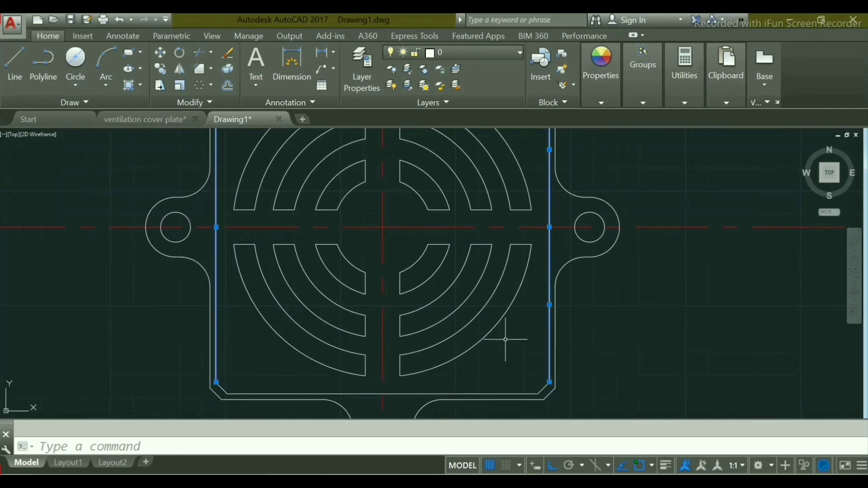
{"action": "left_click", "coordinate": [403, 395]}
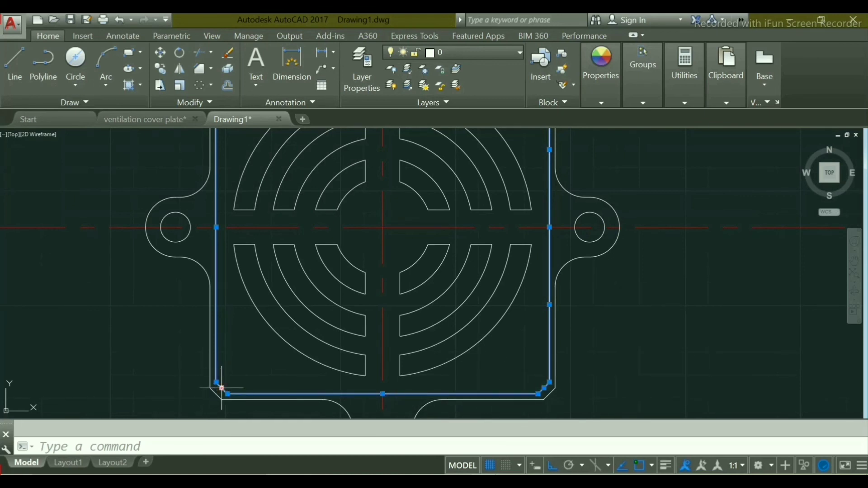
Set the linetype of the selected inner outline lines to HIDDEN and clear the selection.
{"action": "right_click", "coordinate": [383, 395]}
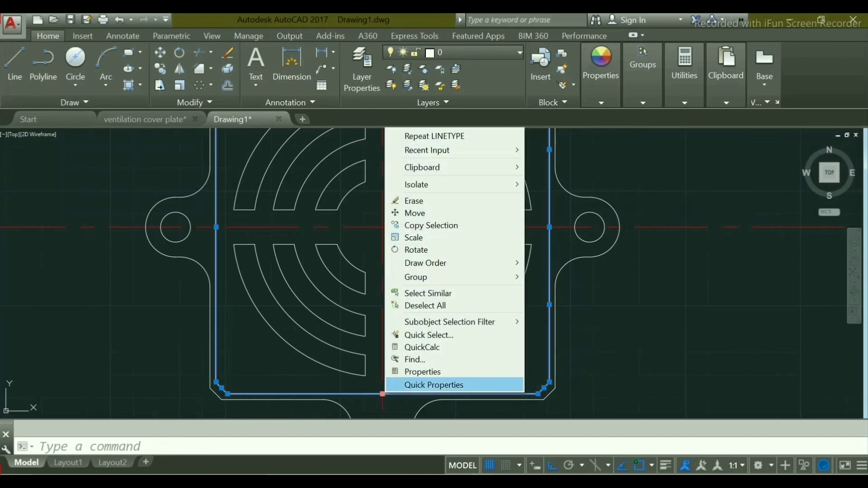
{"action": "left_click", "coordinate": [422, 372]}
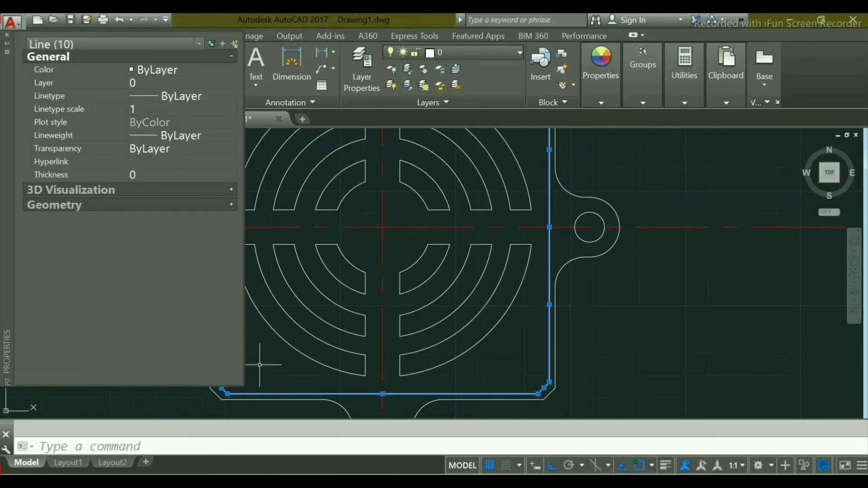
{"action": "left_click", "coordinate": [181, 96]}
{"action": "left_click", "coordinate": [231, 96]}
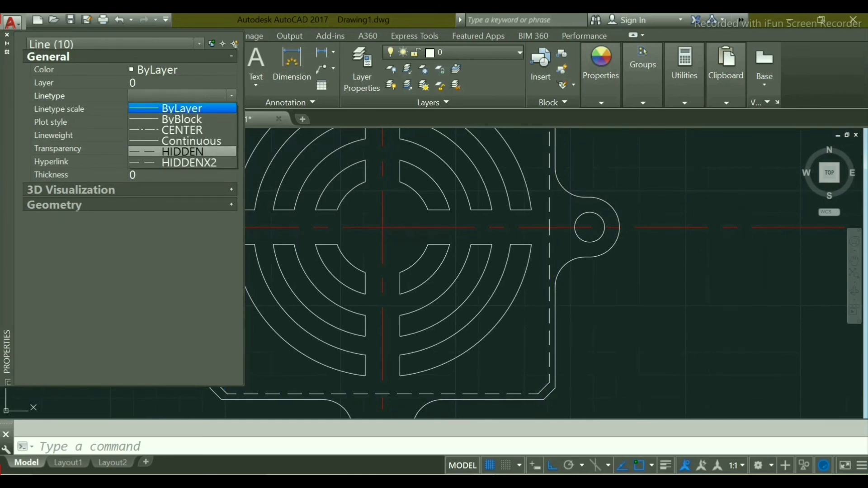
{"action": "left_click", "coordinate": [183, 151]}
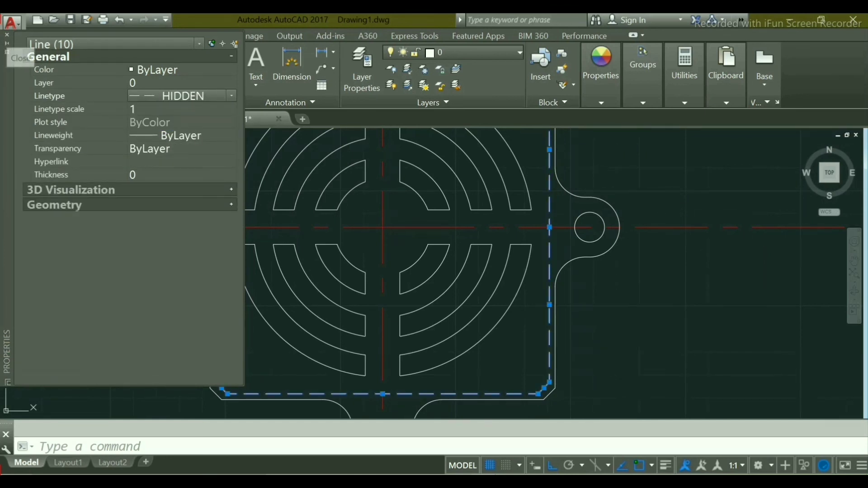
{"action": "left_click", "coordinate": [6, 35]}
{"action": "scroll", "coordinate": [456, 285], "scroll_direction": "down", "scroll_amount": 3}
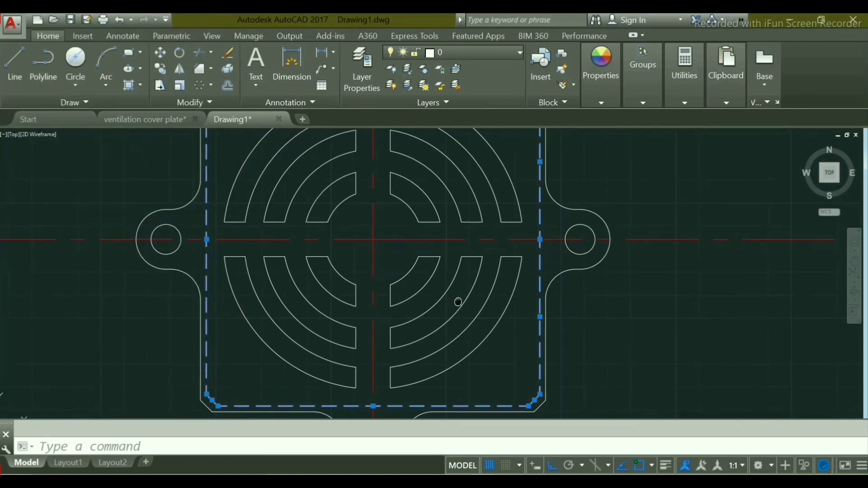
{"action": "key", "text": "Escape"}
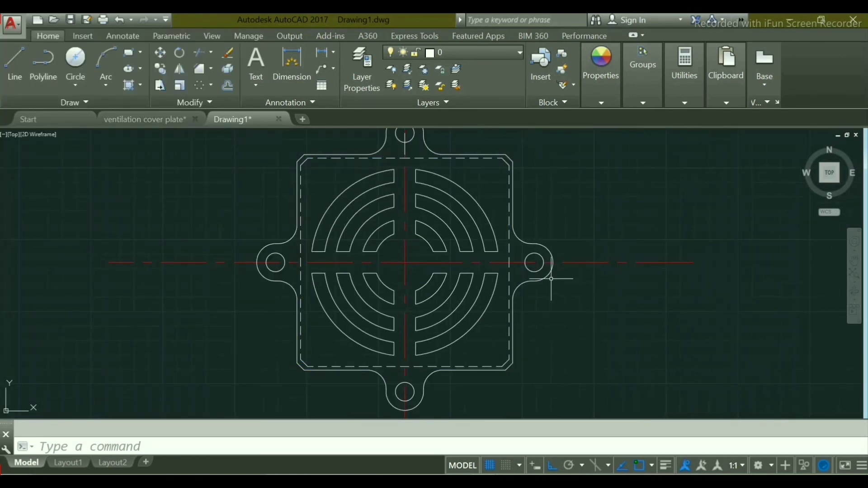
Delete the short vertical line running from the top lug's hole down to the plate's top edge.
{"action": "scroll", "coordinate": [587, 220], "scroll_direction": "down", "scroll_amount": 2}
{"action": "scroll", "coordinate": [587, 220], "scroll_direction": "up", "scroll_amount": 2}
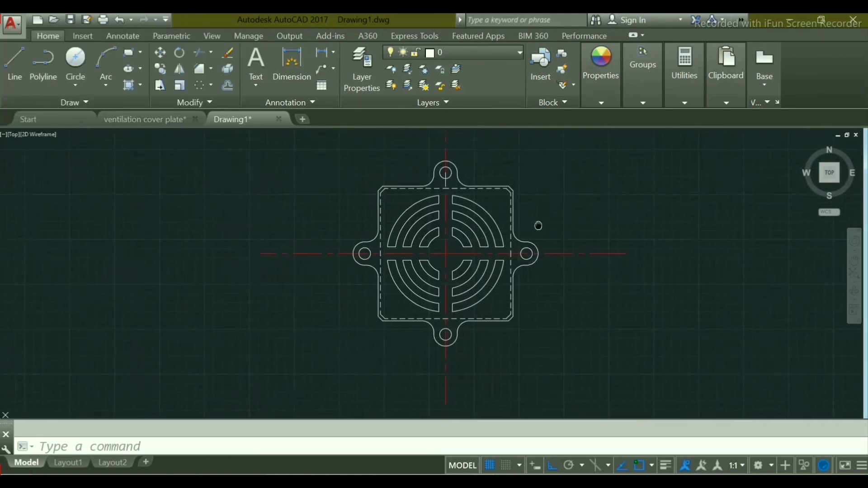
{"action": "middle_click_drag", "start_coordinate": [508, 233], "coordinate": [516, 252]}
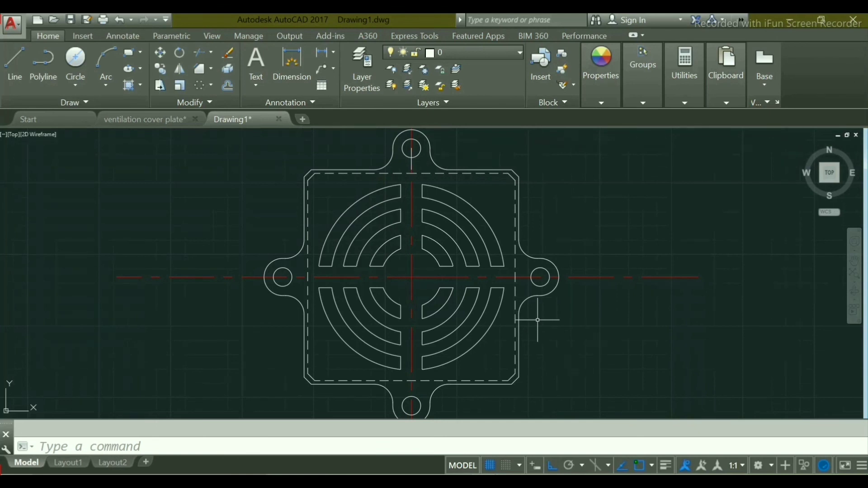
{"action": "scroll", "coordinate": [538, 320], "scroll_direction": "down", "scroll_amount": 2}
{"action": "scroll", "coordinate": [483, 247], "scroll_direction": "up", "scroll_amount": 2}
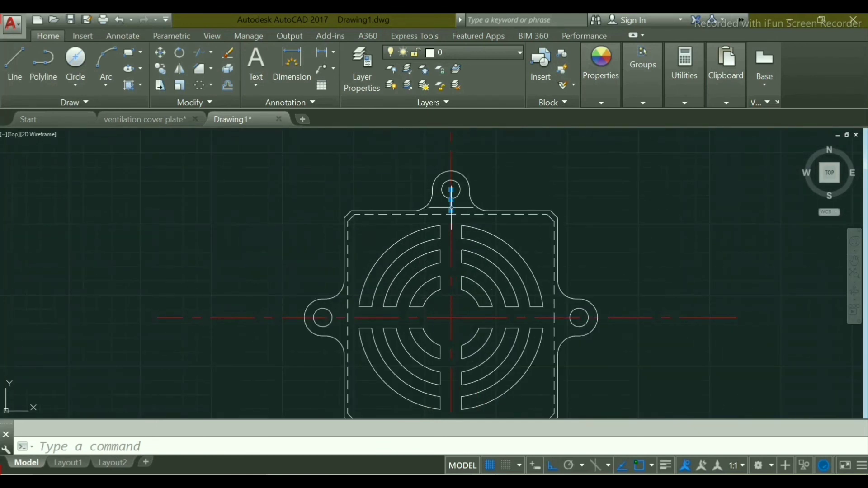
{"action": "middle_click_drag", "start_coordinate": [490, 279], "coordinate": [462, 243]}
{"action": "scroll", "coordinate": [463, 256], "scroll_direction": "down", "scroll_amount": 1}
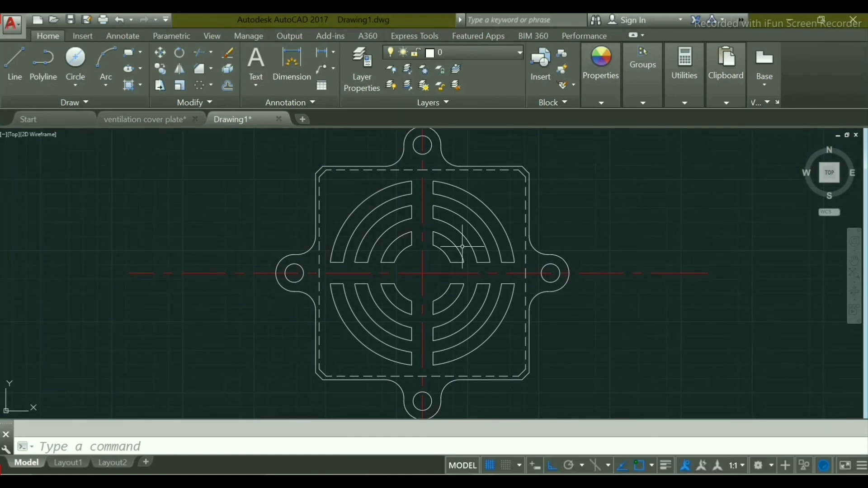
{"action": "scroll", "coordinate": [462, 247], "scroll_direction": "down", "scroll_amount": 2}
{"action": "scroll", "coordinate": [439, 242], "scroll_direction": "up", "scroll_amount": 2}
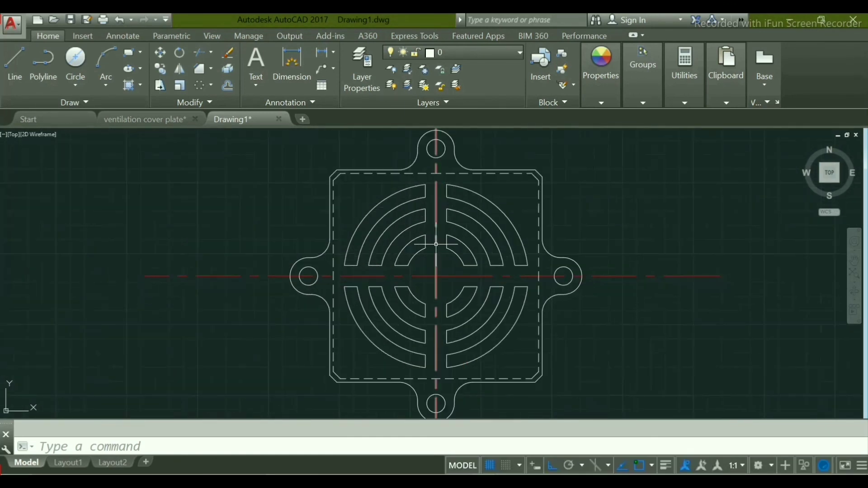